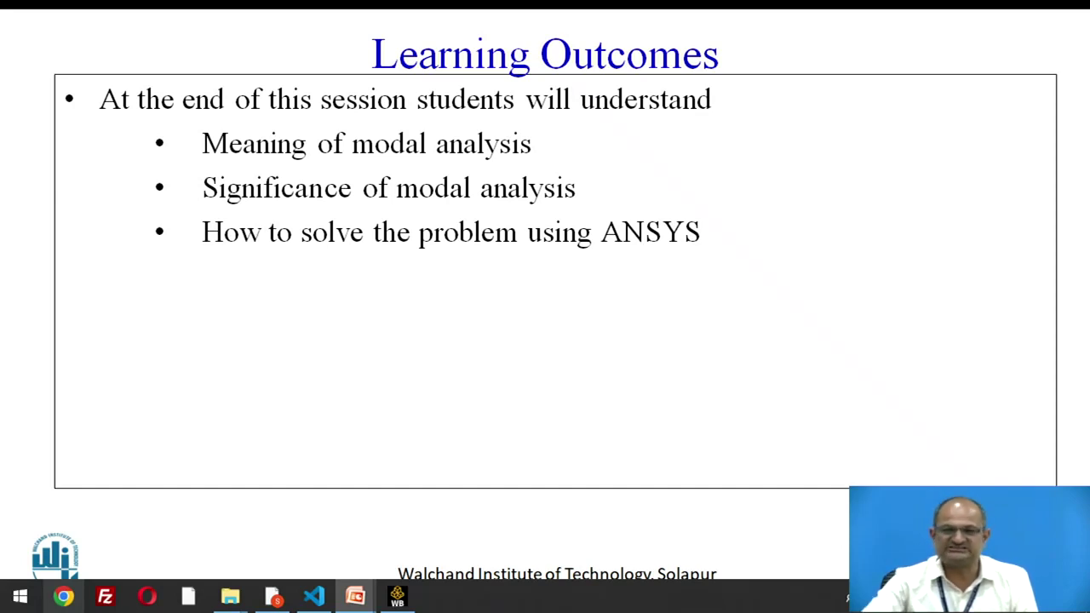
Advance to the Problem Statement slide, then switch to the empty ANSYS Workbench project.
key("Right")
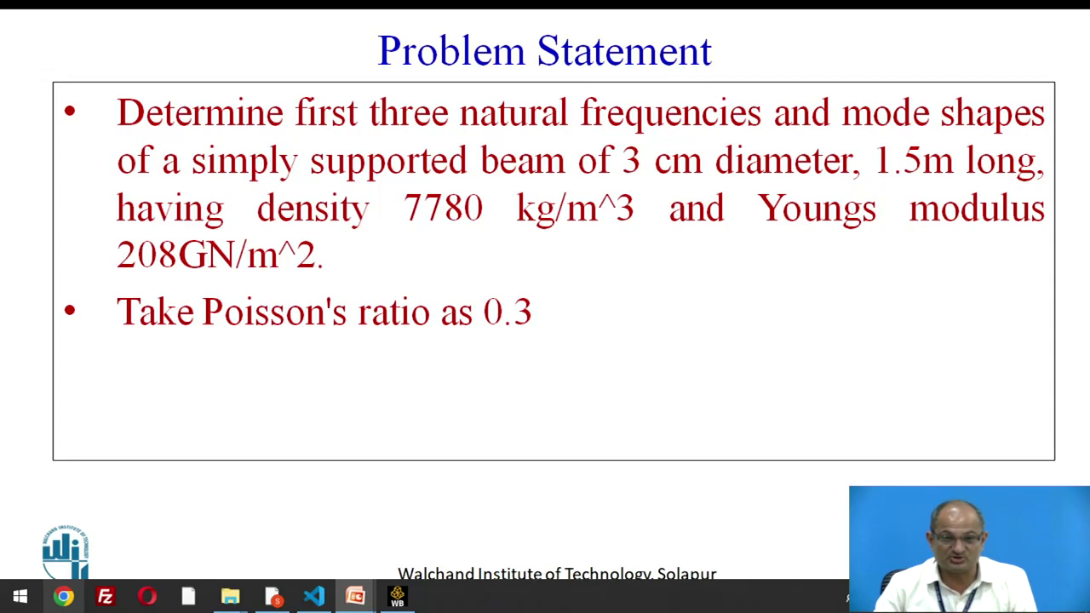
key("alt+Tab")
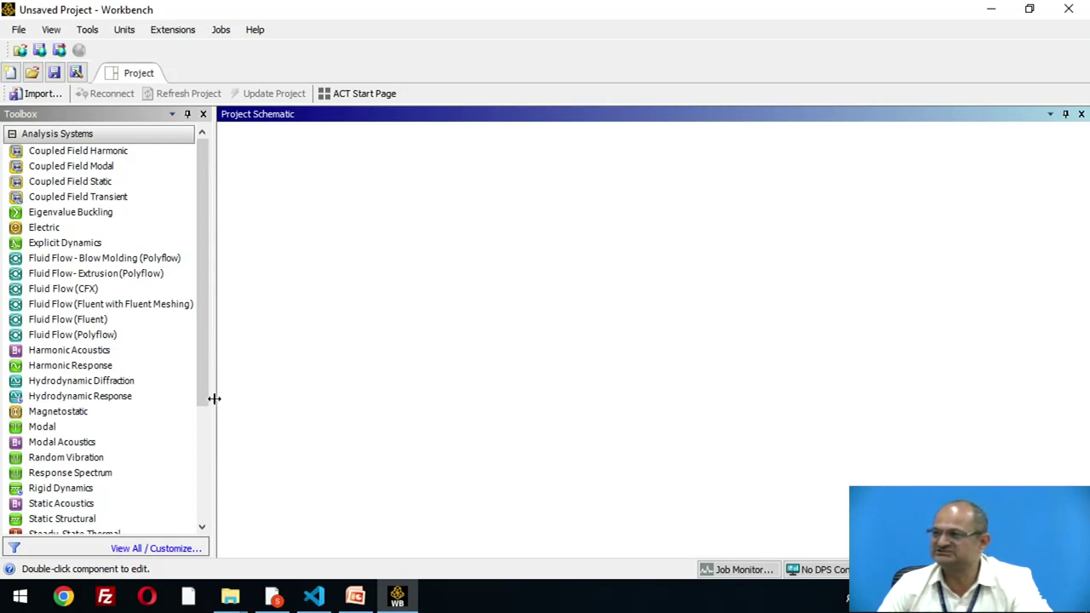
Add a Modal analysis system to the project and open its Engineering Data.
double_click(43, 426)
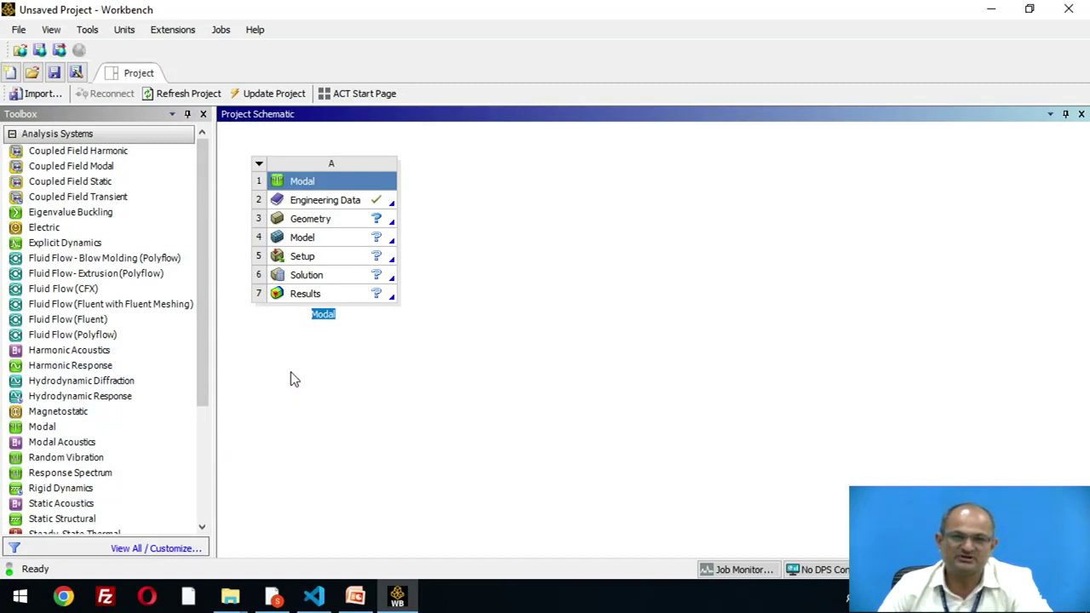
double_click(314, 203)
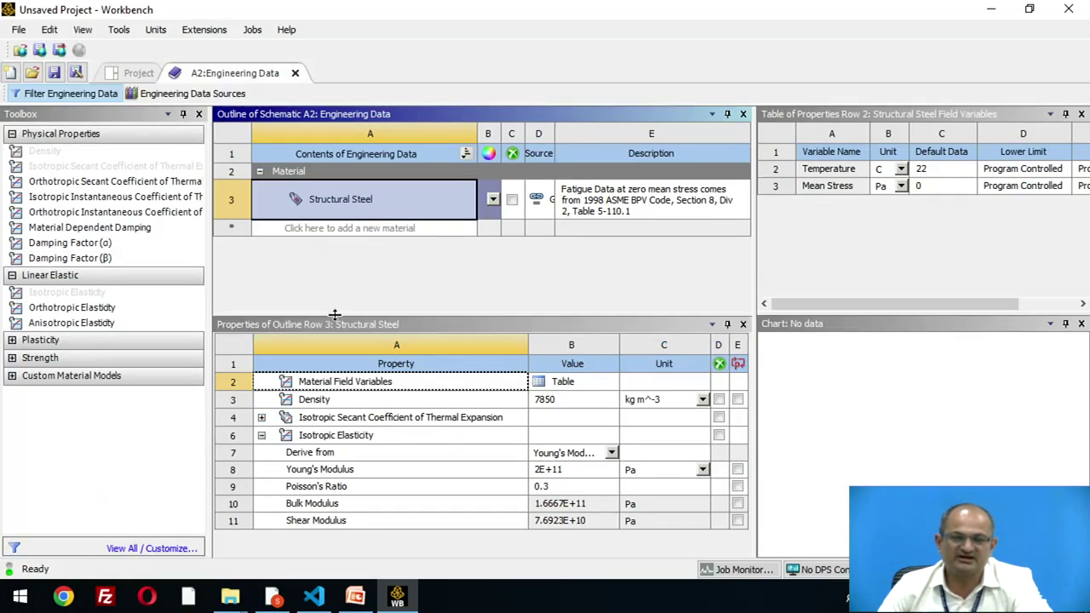
Create a new material named material1 with a density of 7780 kg/m^3.
left_click(304, 230)
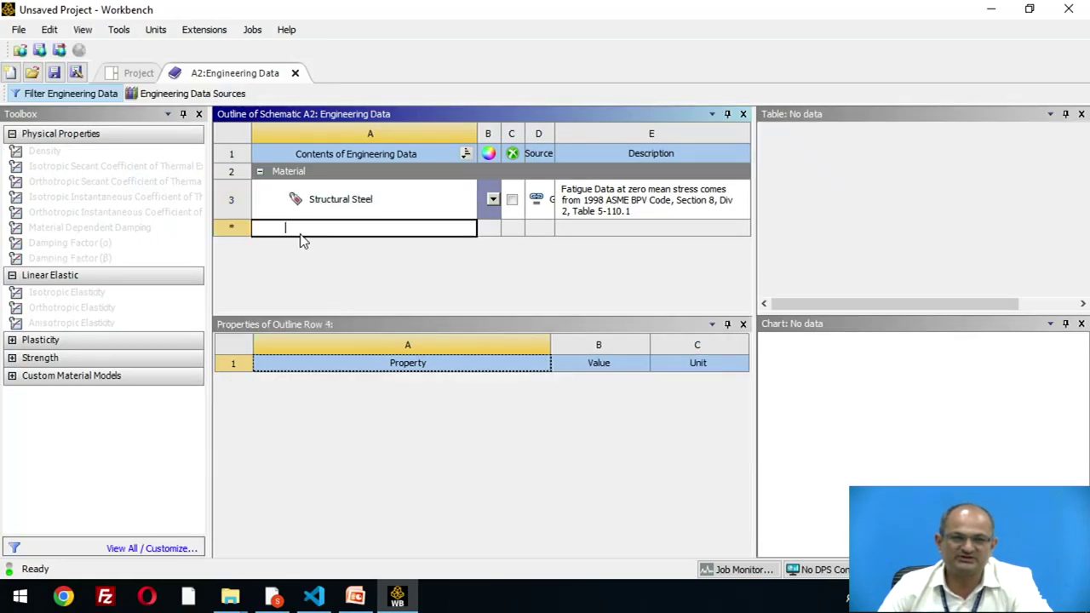
type("m")
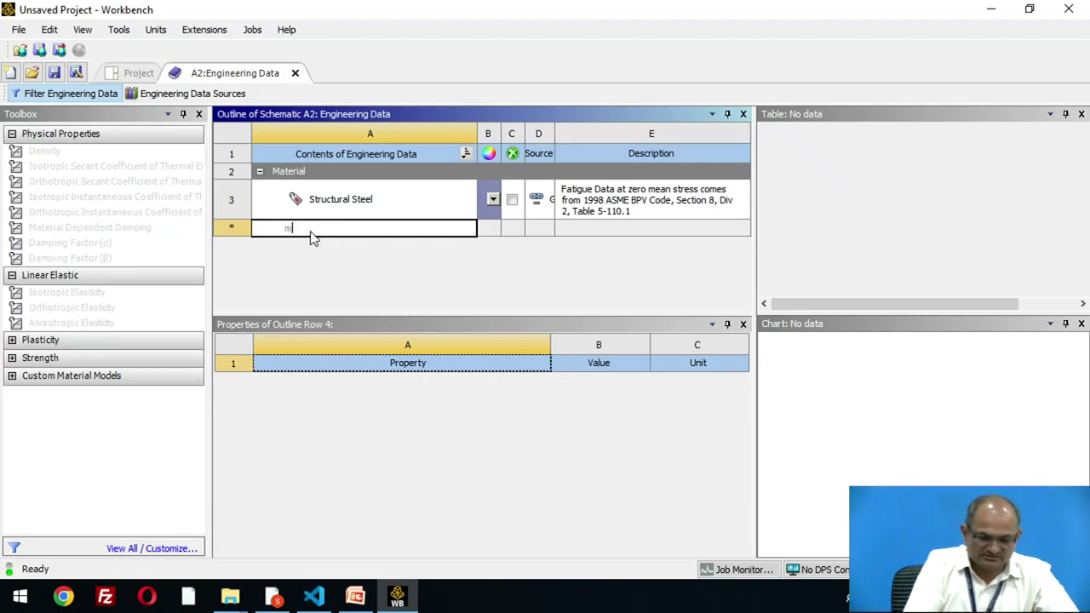
type("ateria")
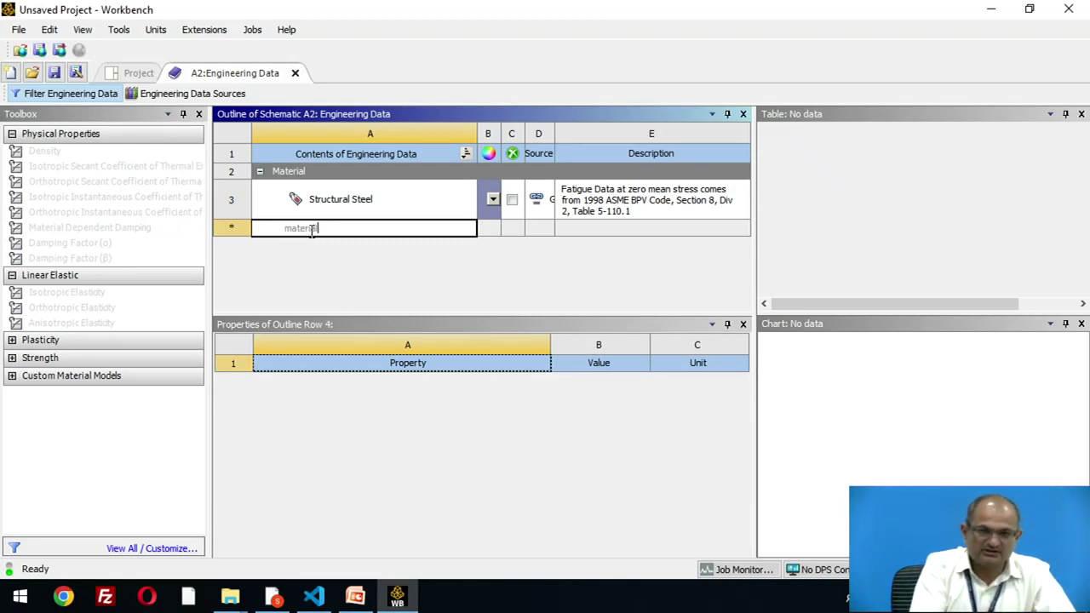
type("l1")
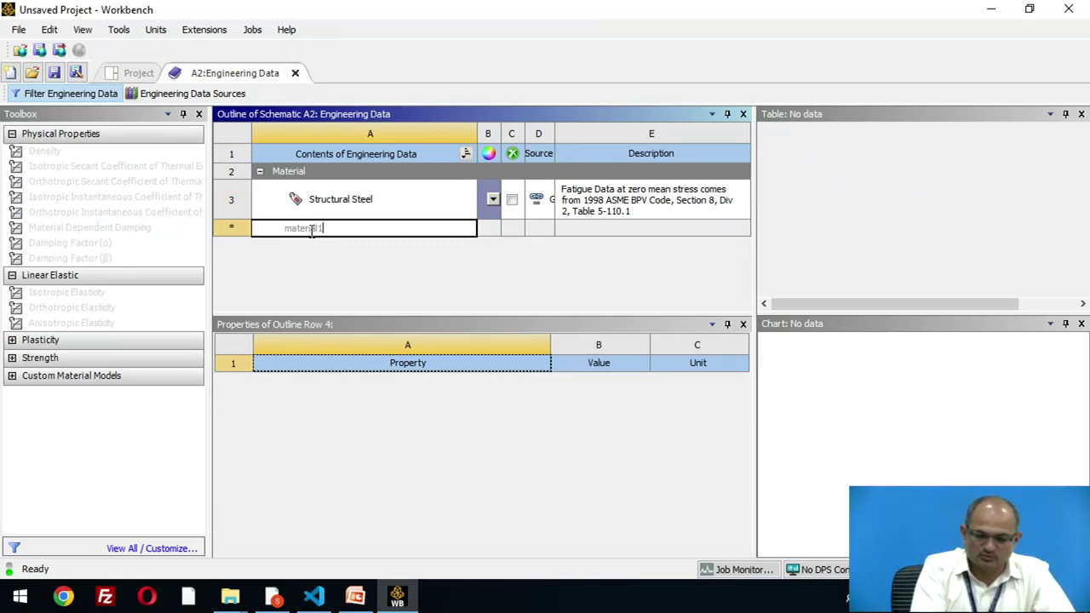
key("Return")
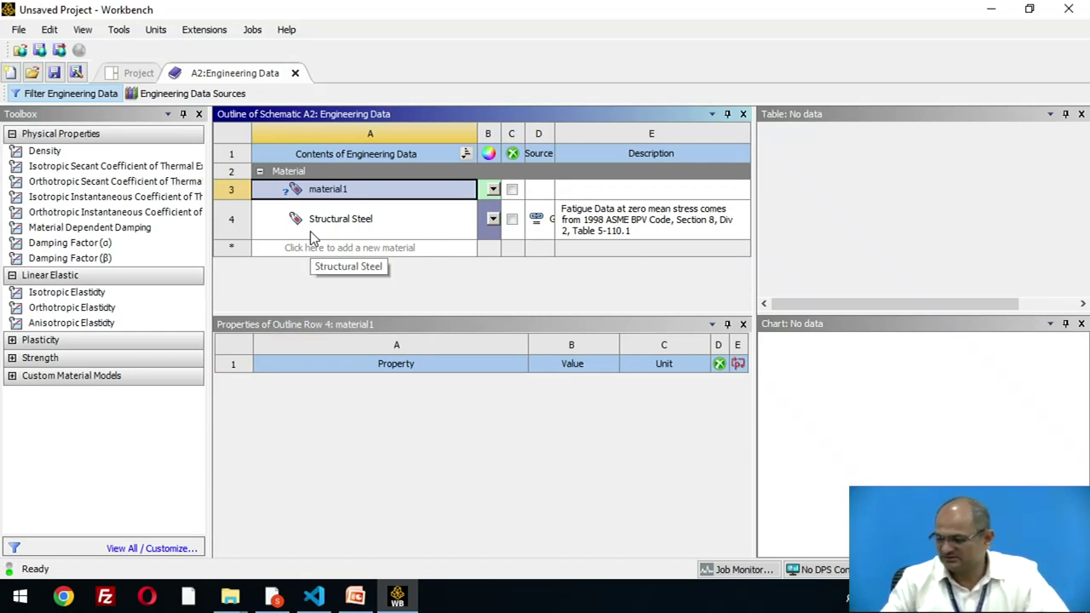
left_click(34, 153)
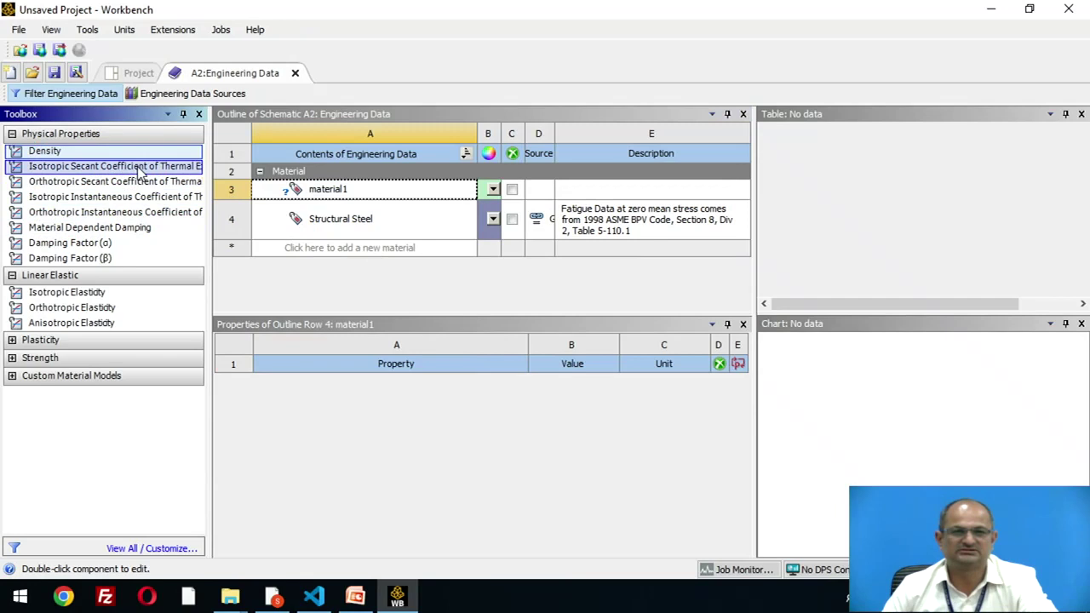
double_click(61, 152)
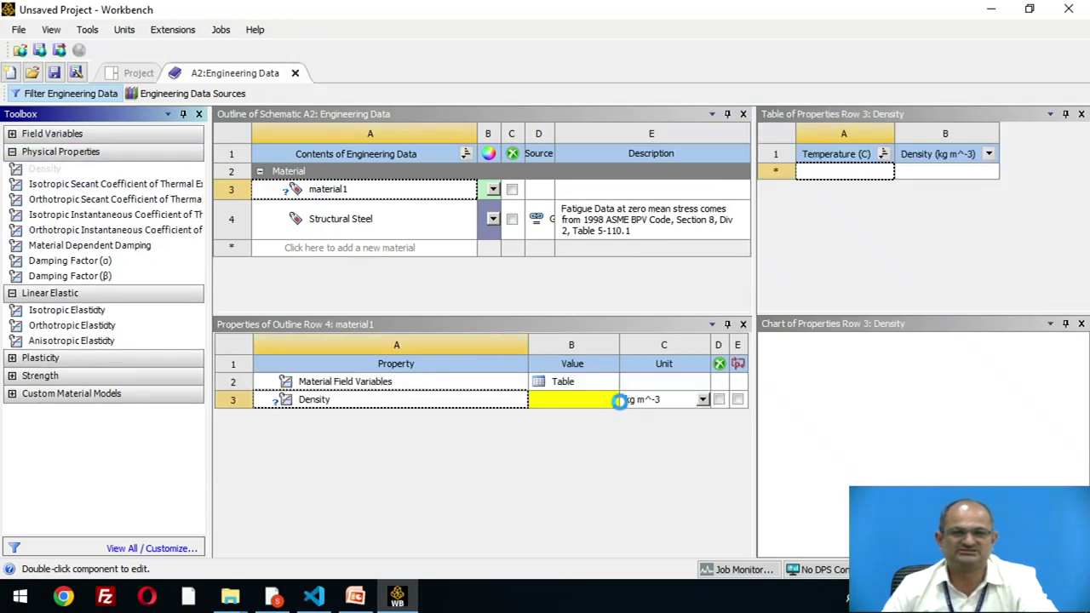
left_click(593, 398)
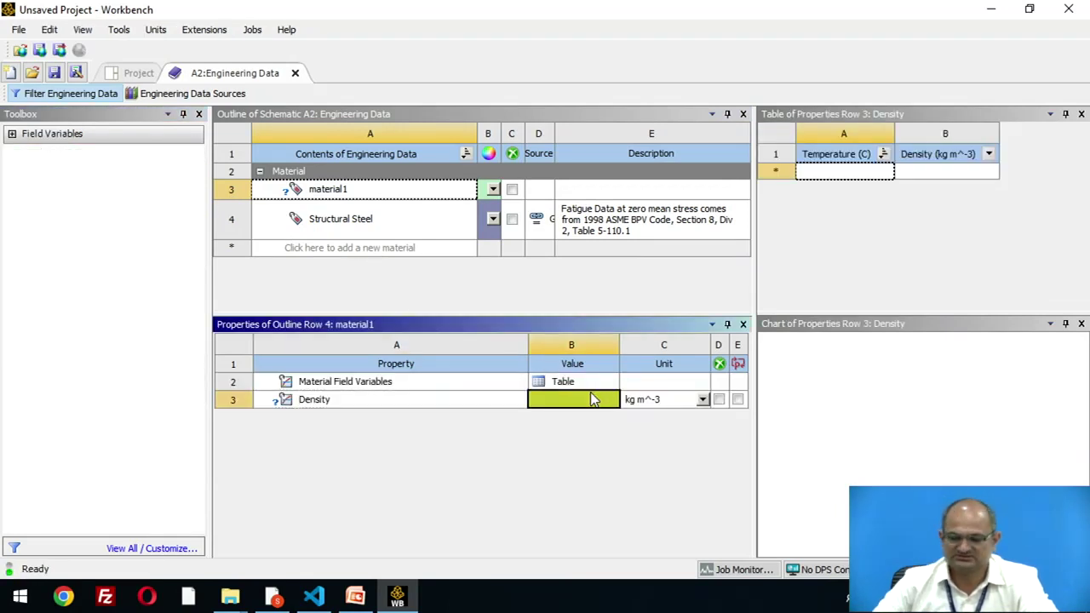
type("778")
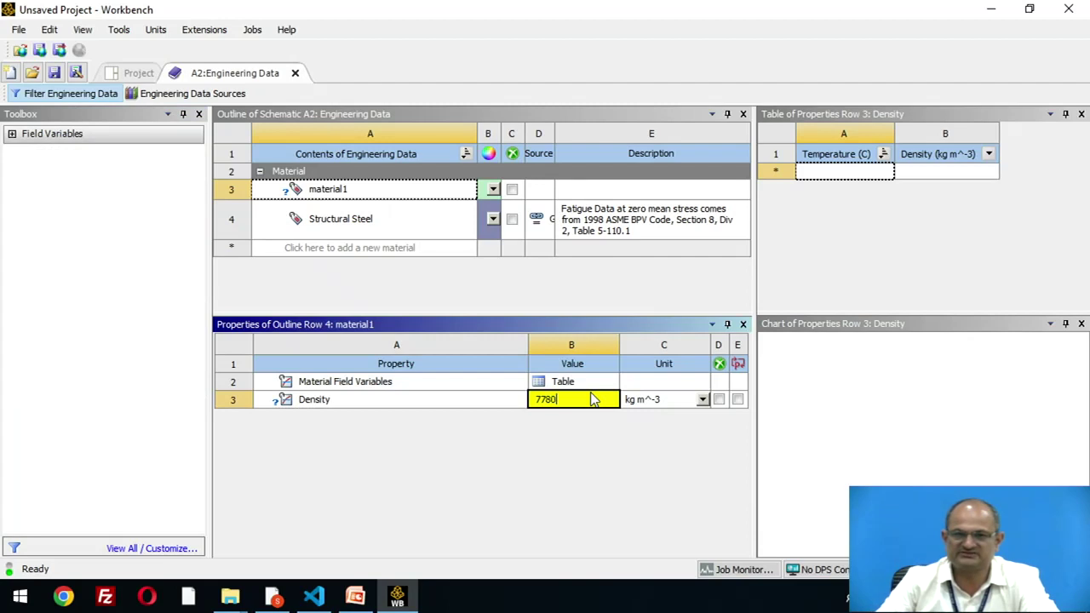
type("0")
key("Return")
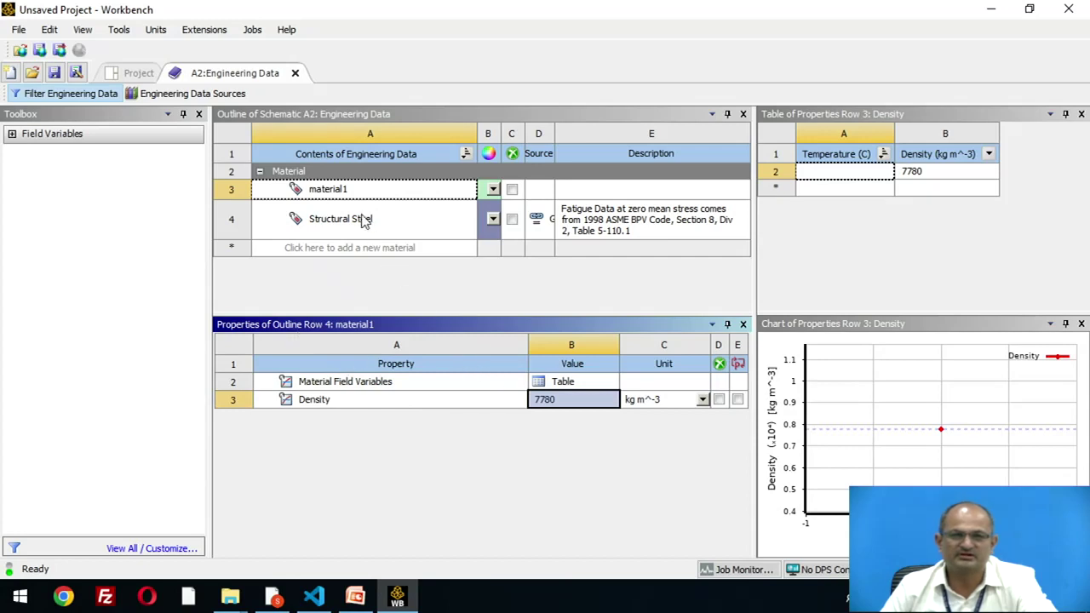
Give material1 Isotropic Elasticity (Young's modulus 208e9 Pa, Poisson's ratio 0.3), then open Geometry.
double_click(339, 189)
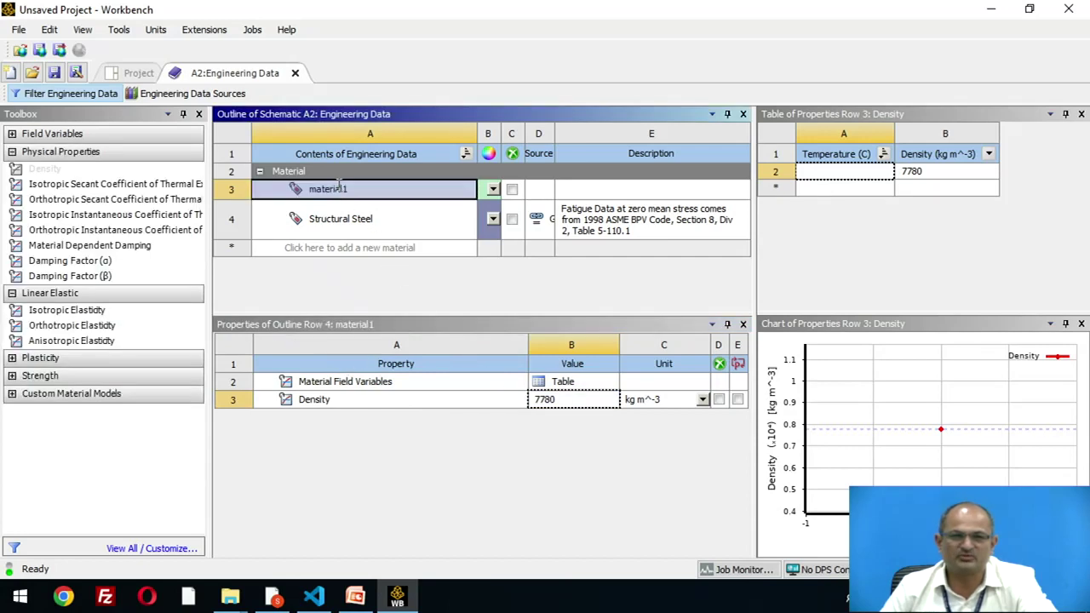
left_click(70, 311)
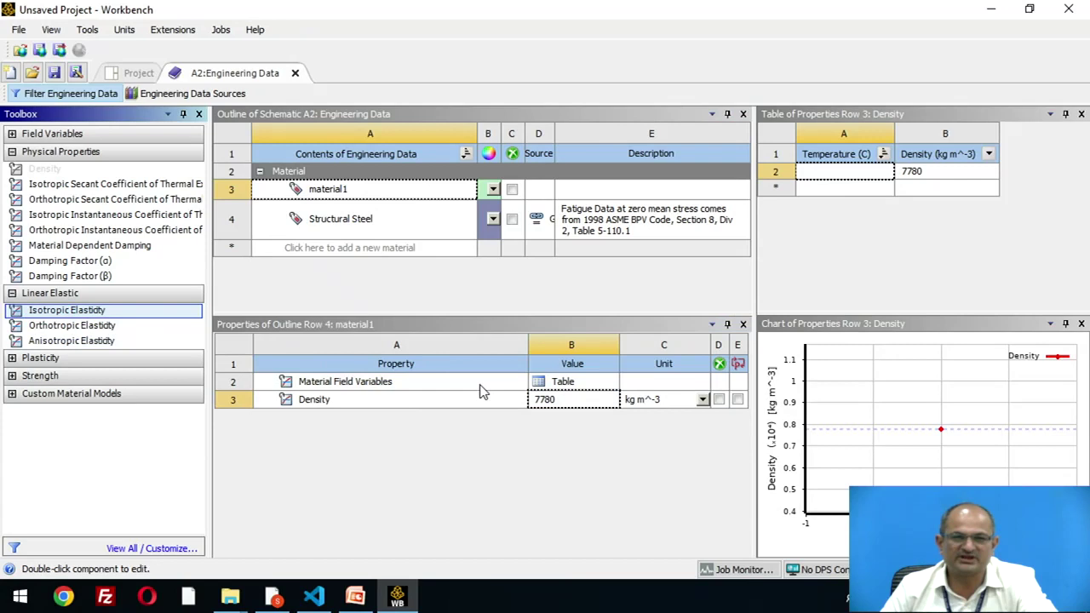
double_click(119, 315)
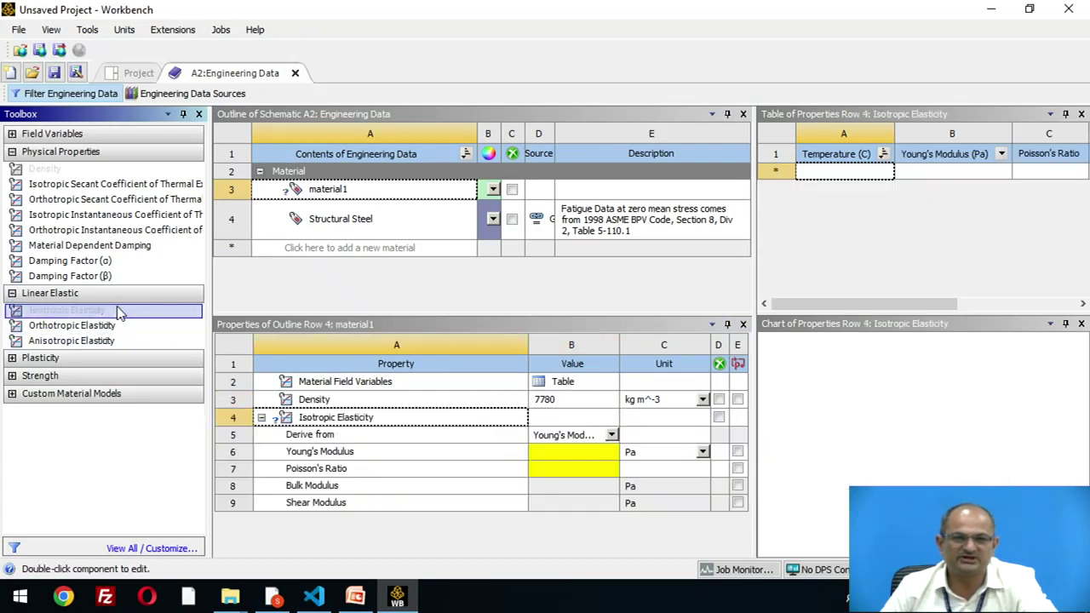
left_click(584, 456)
type("208e9")
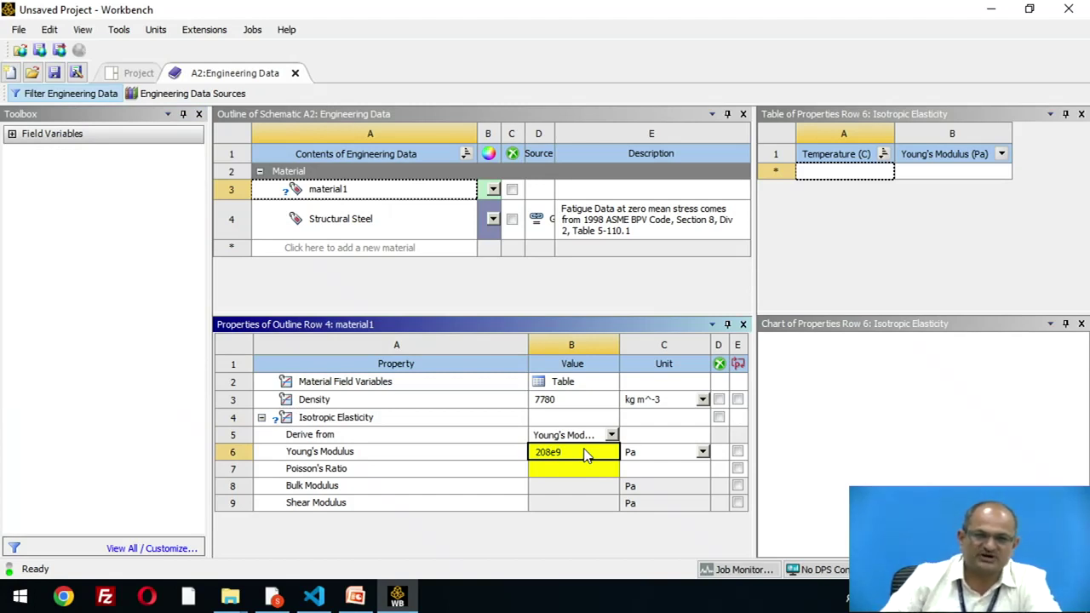
key("Return")
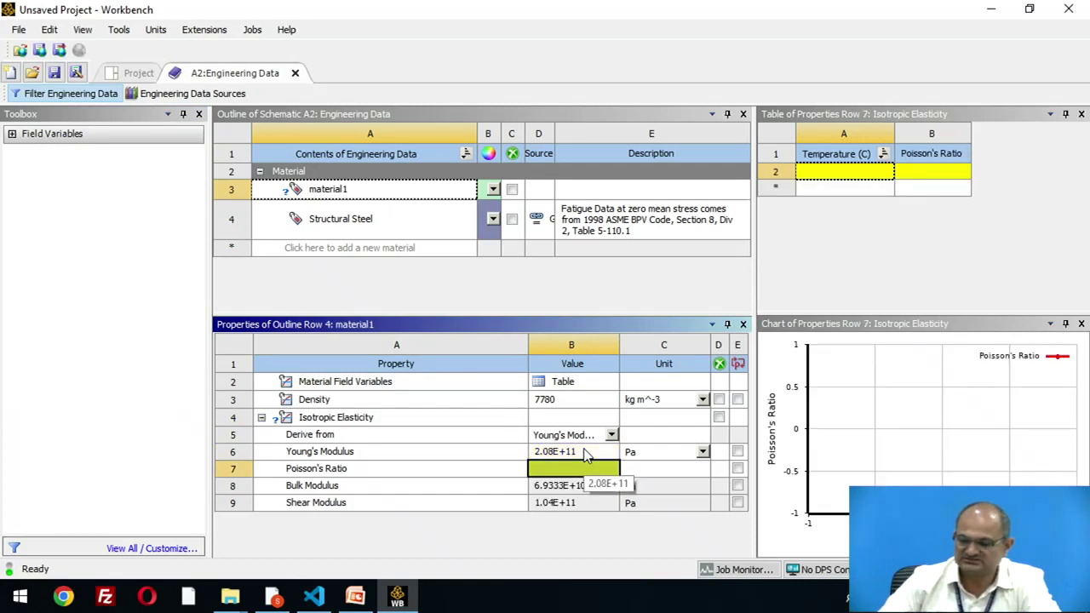
type("0.3")
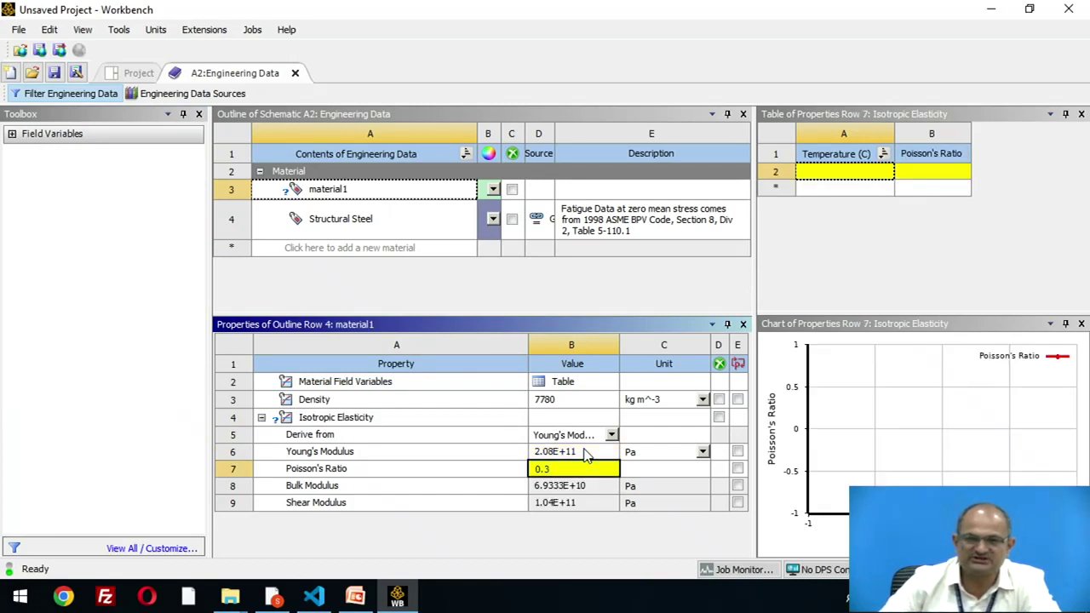
key("Return")
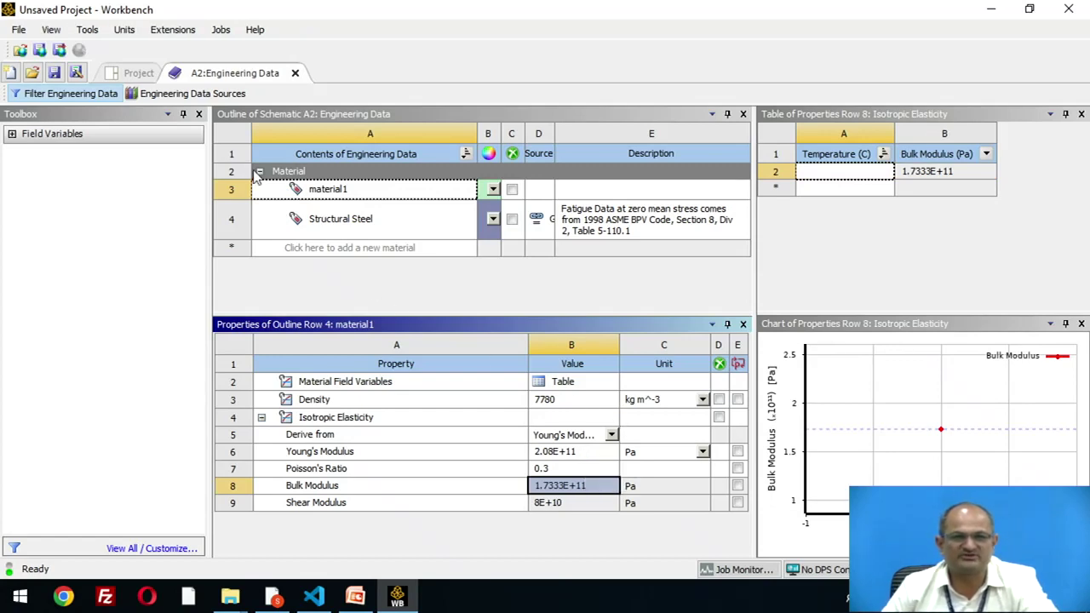
left_click(141, 73)
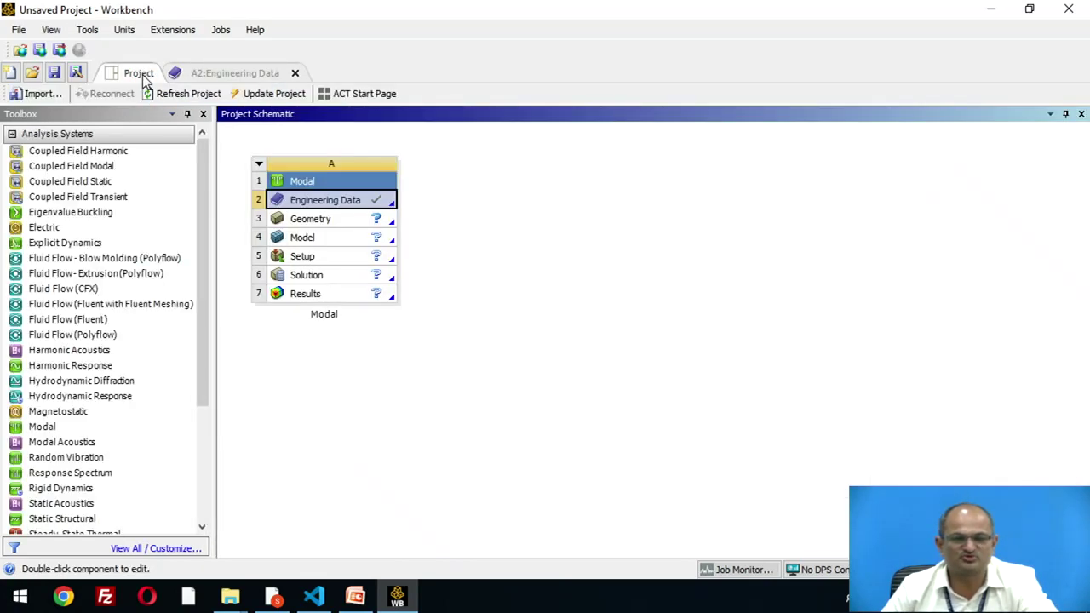
double_click(309, 223)
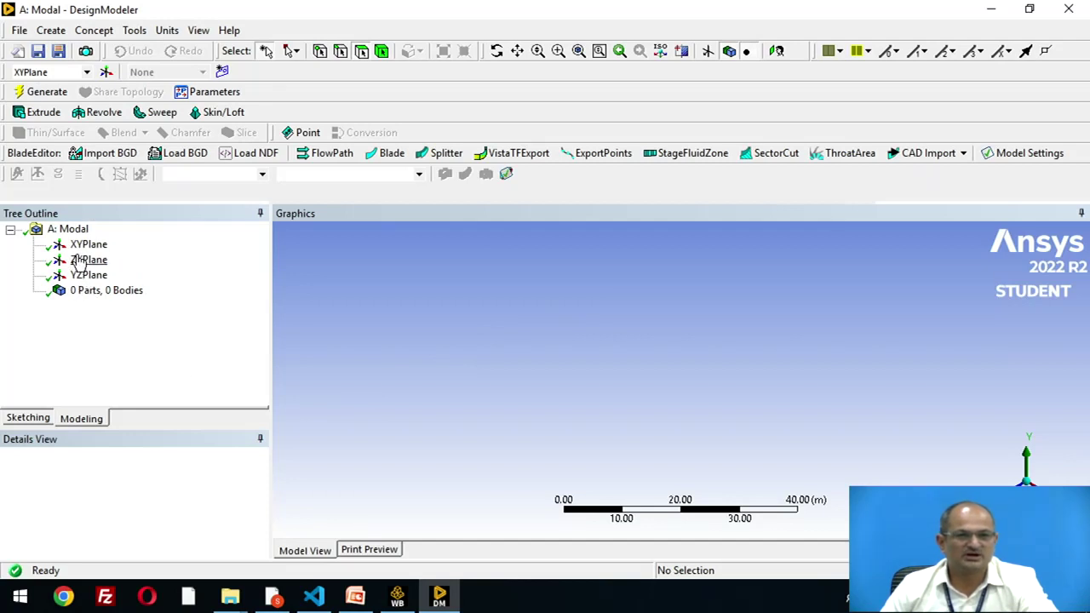
Select the XYPlane and change the model length unit to centimetres.
left_click(87, 245)
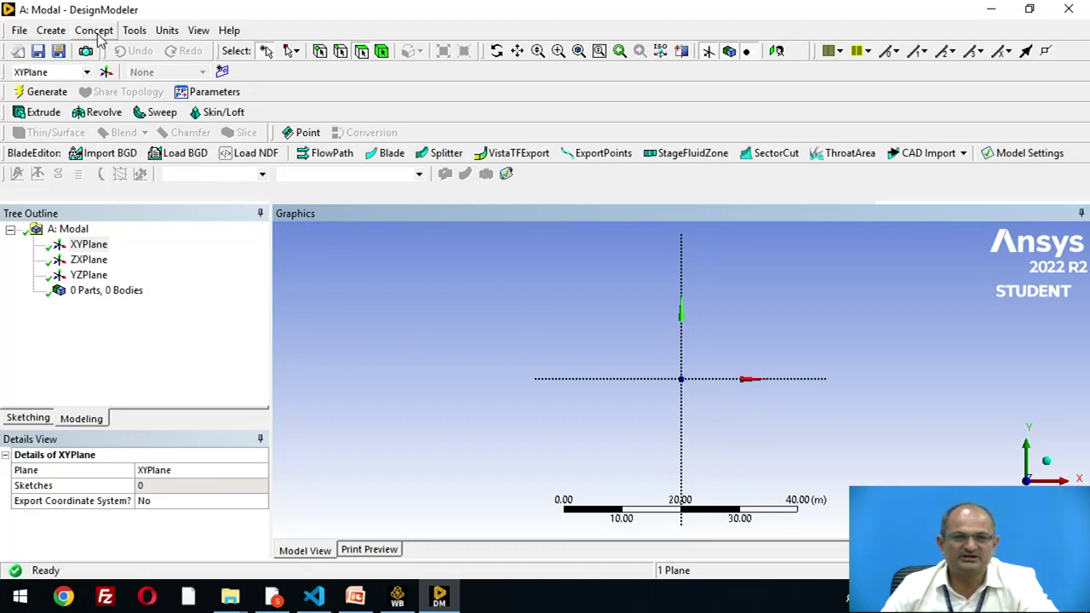
left_click(167, 31)
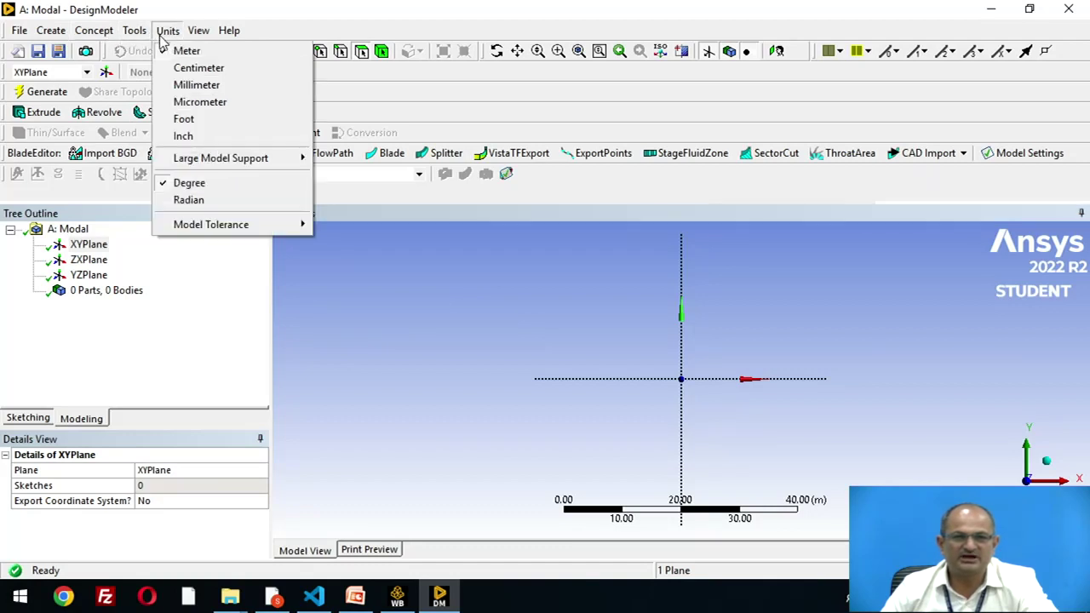
left_click(179, 68)
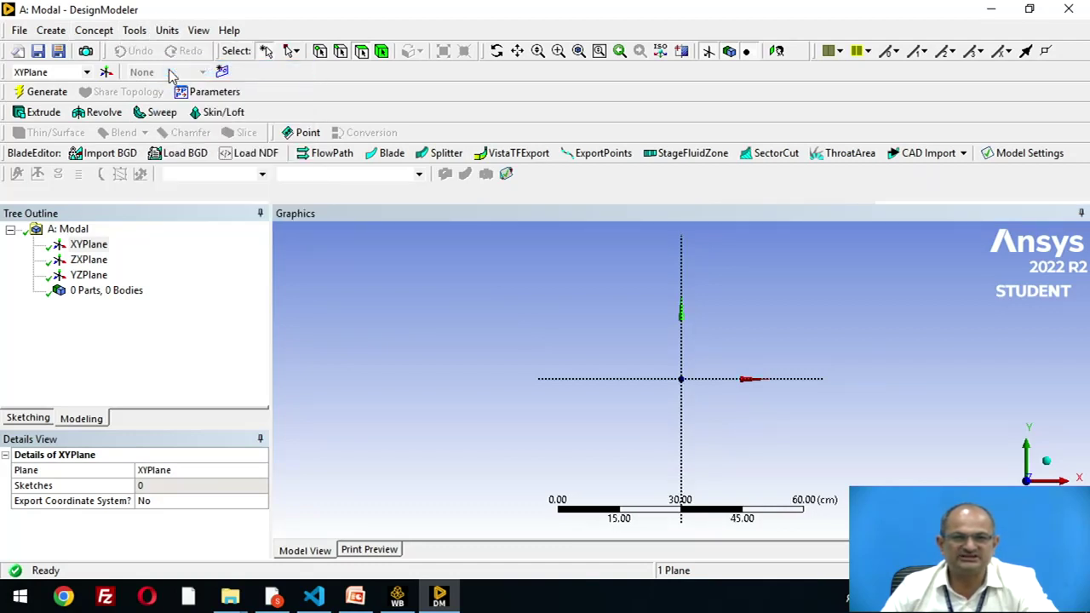
scroll(579, 391, "up", 2)
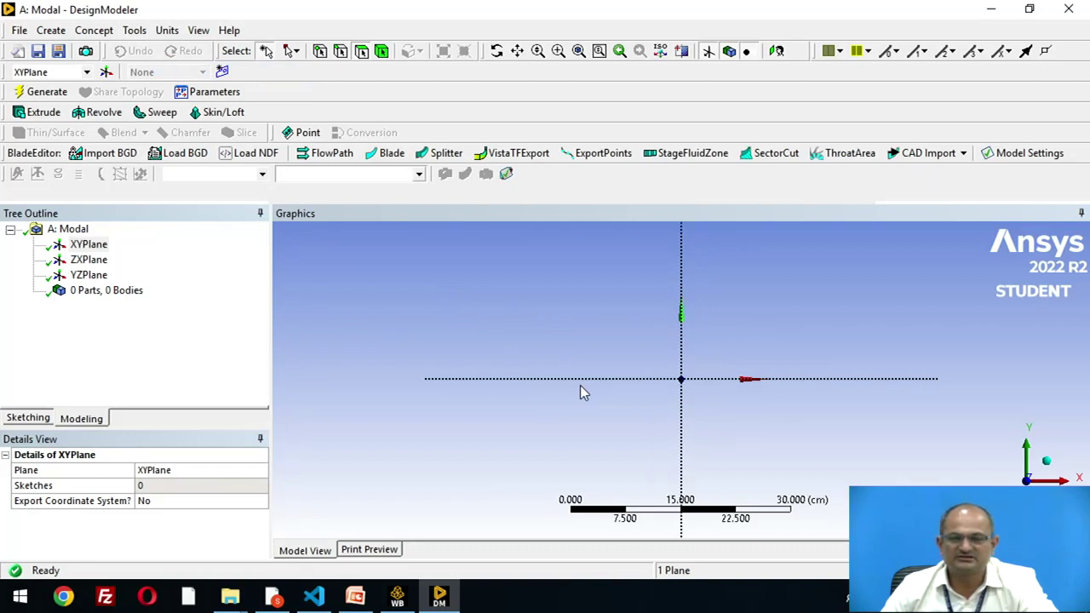
scroll(578, 381, "up", 3)
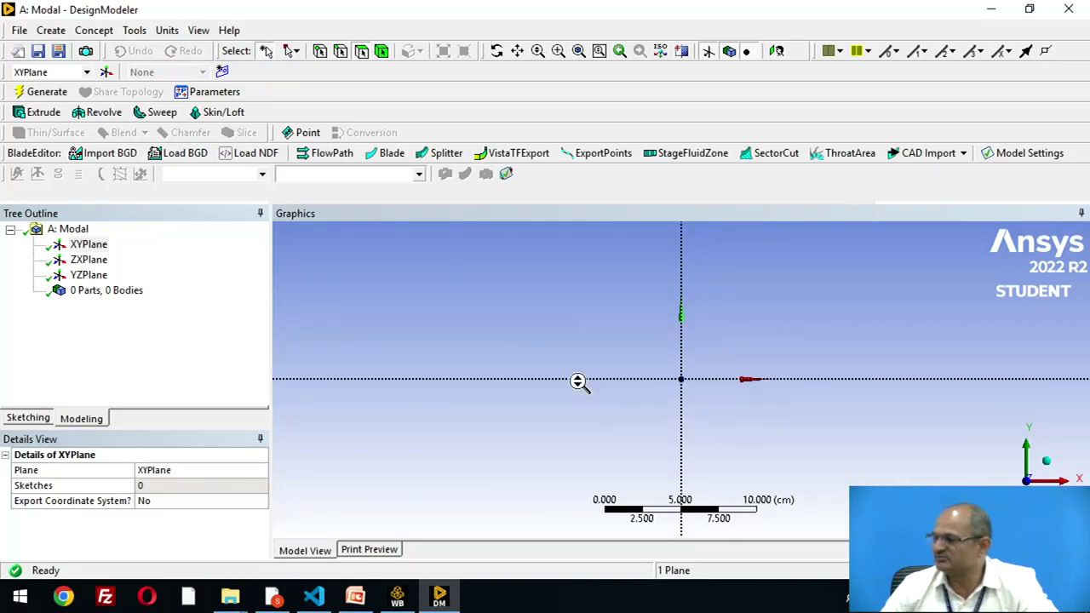
scroll(578, 381, "down", 5)
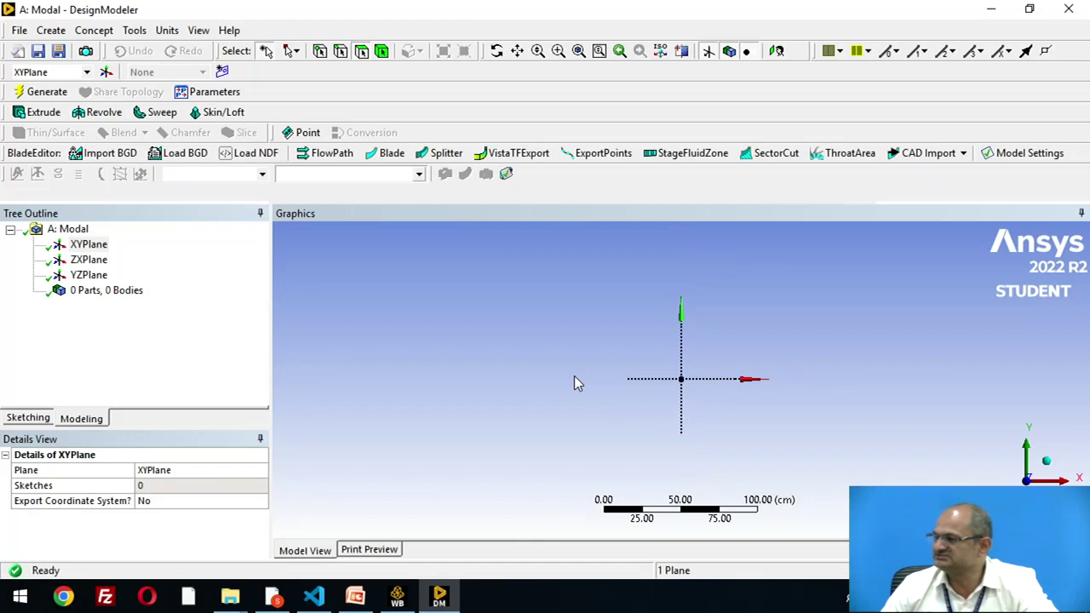
scroll(573, 376, "down", 2)
scroll(572, 373, "up", 1)
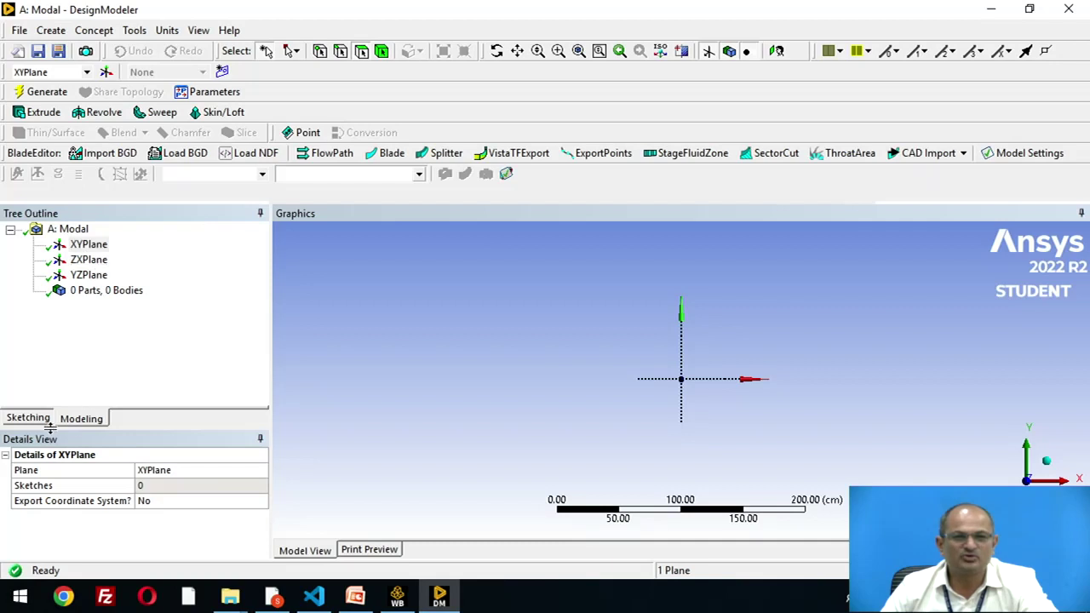
Draw a horizontal line above the X axis on the XYPlane sketch.
left_click(31, 419)
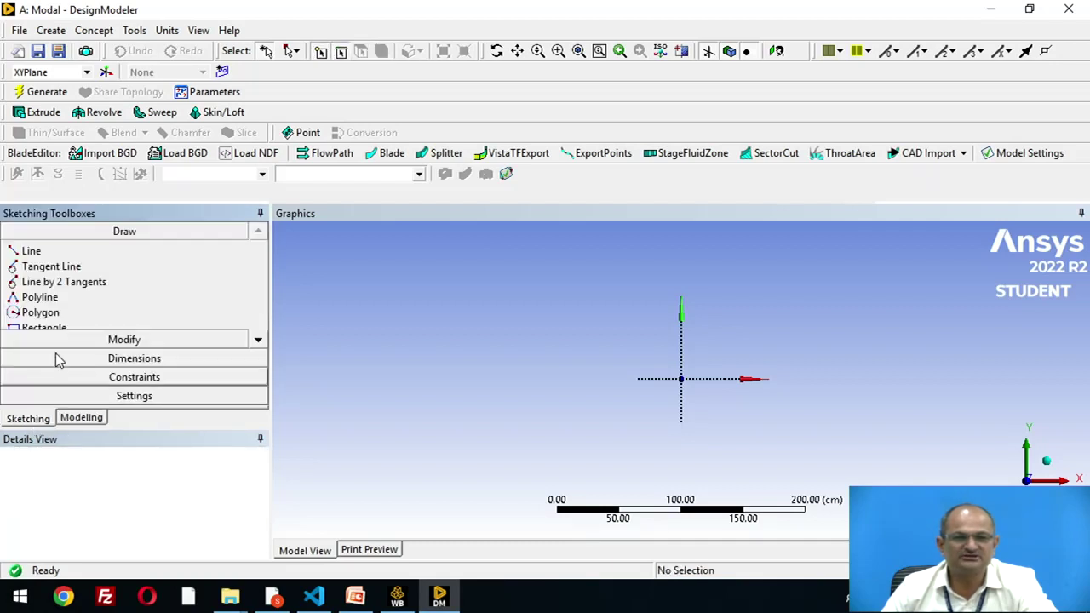
left_click(28, 251)
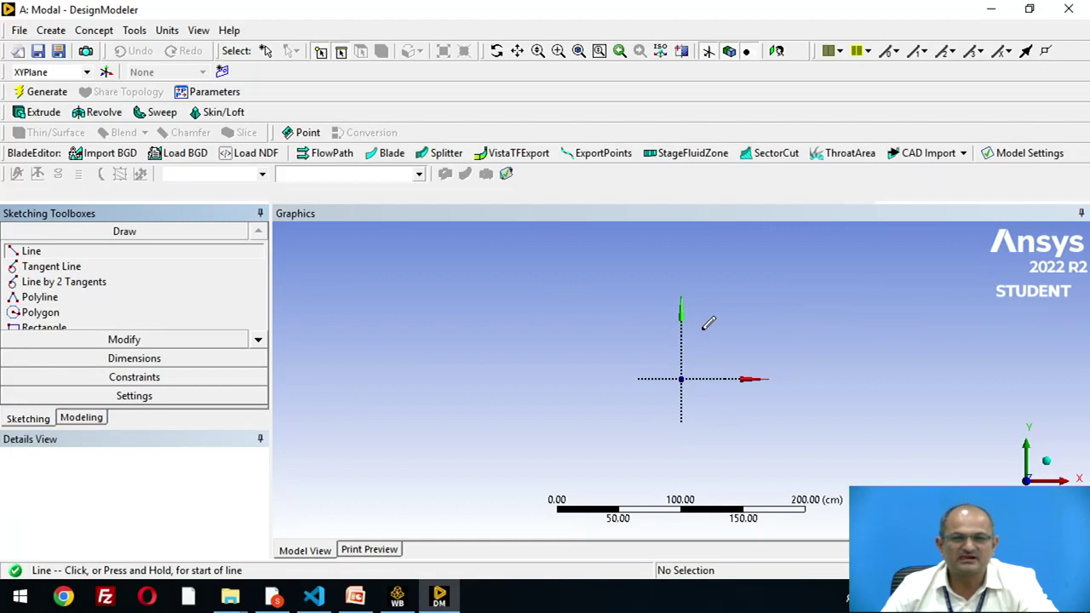
left_click(693, 333)
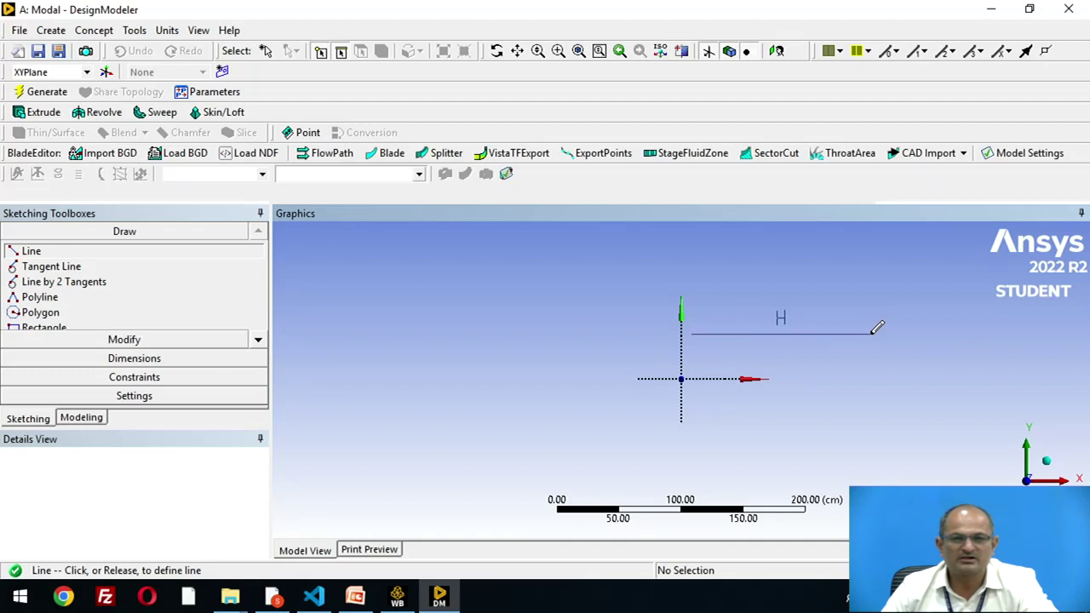
left_click(870, 333)
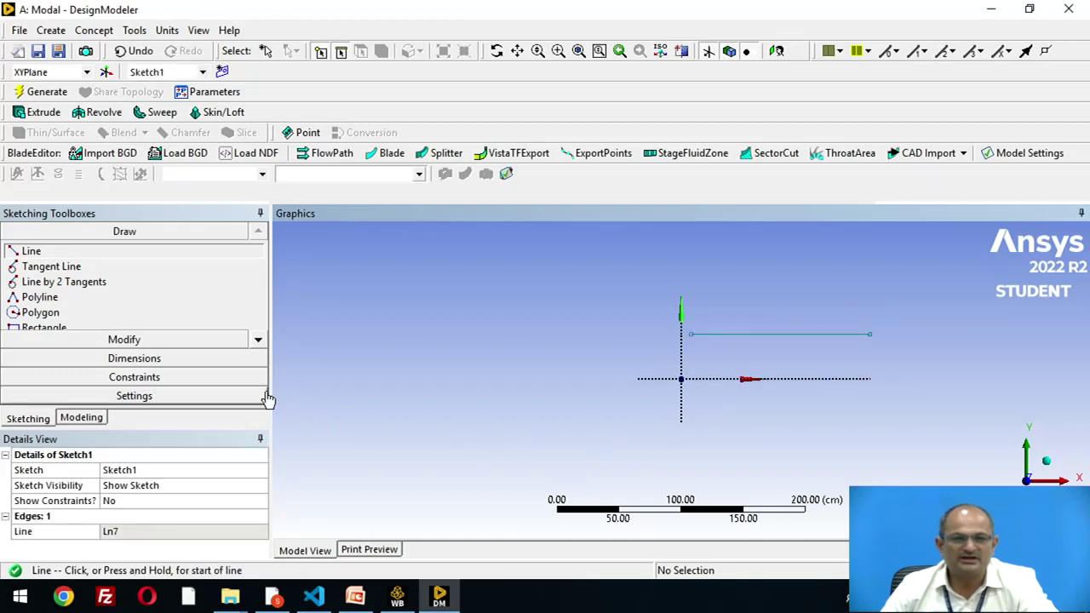
Add a horizontal length dimension H1 below the line and start editing its value.
left_click(138, 361)
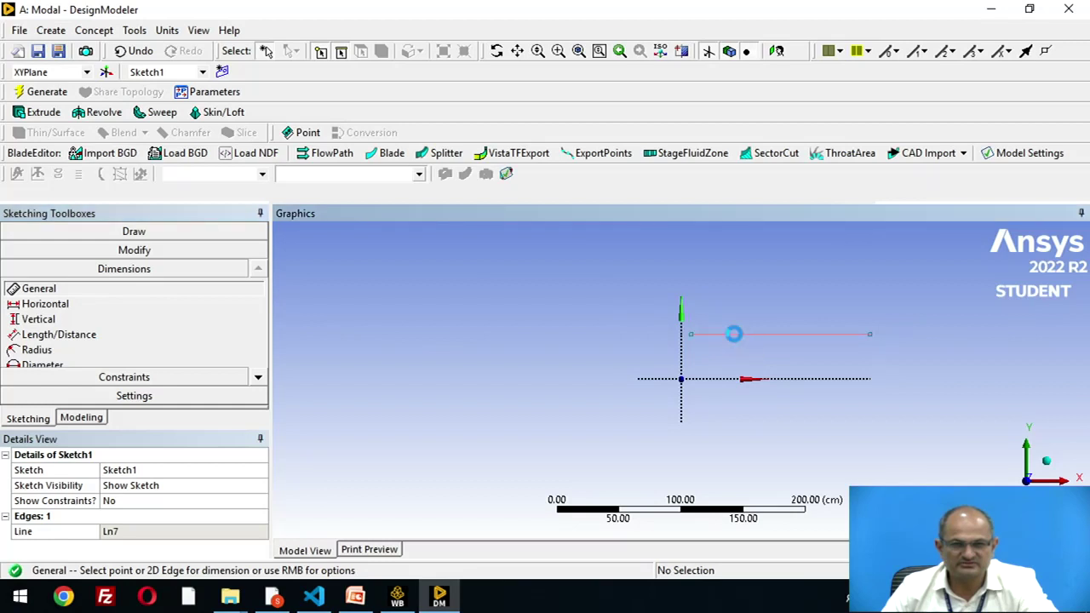
left_click(733, 334)
left_click(739, 431)
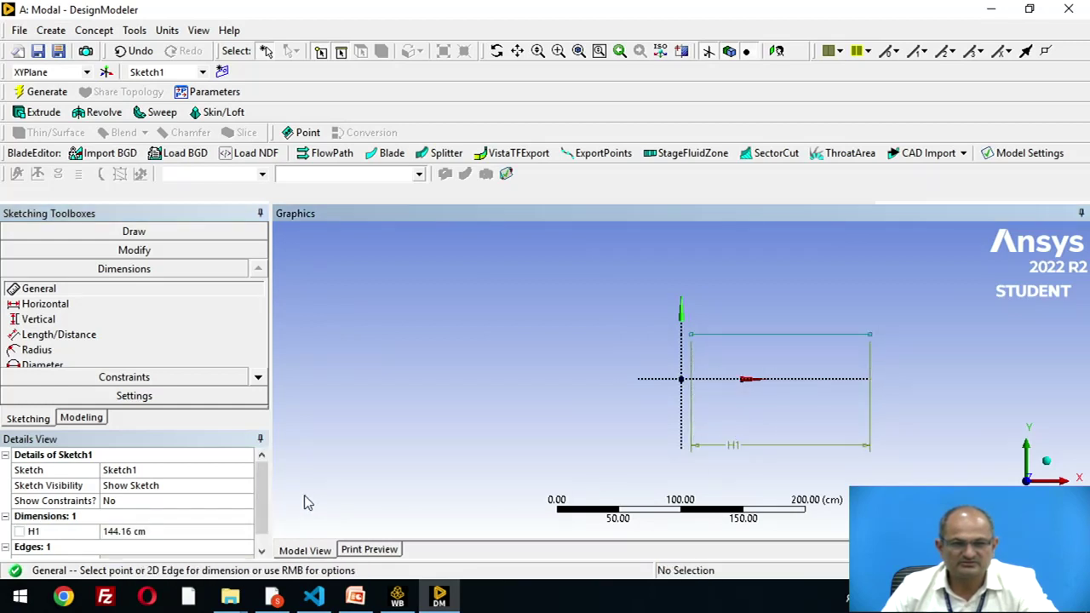
left_click(162, 531)
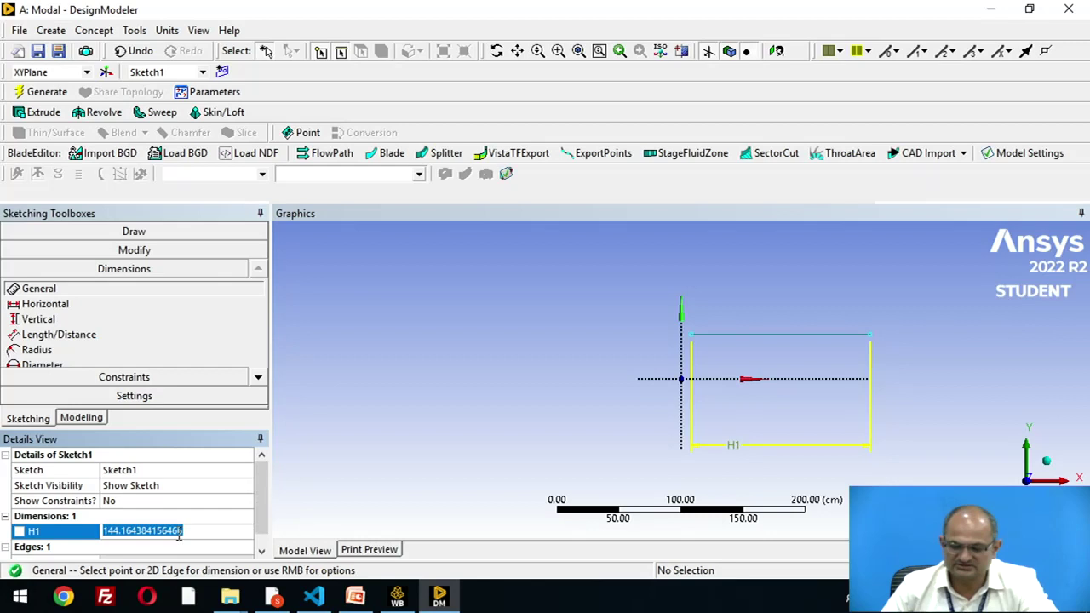
Set H1 to 150 cm and generate Line1 from Sketch1 as a line body.
type("15")
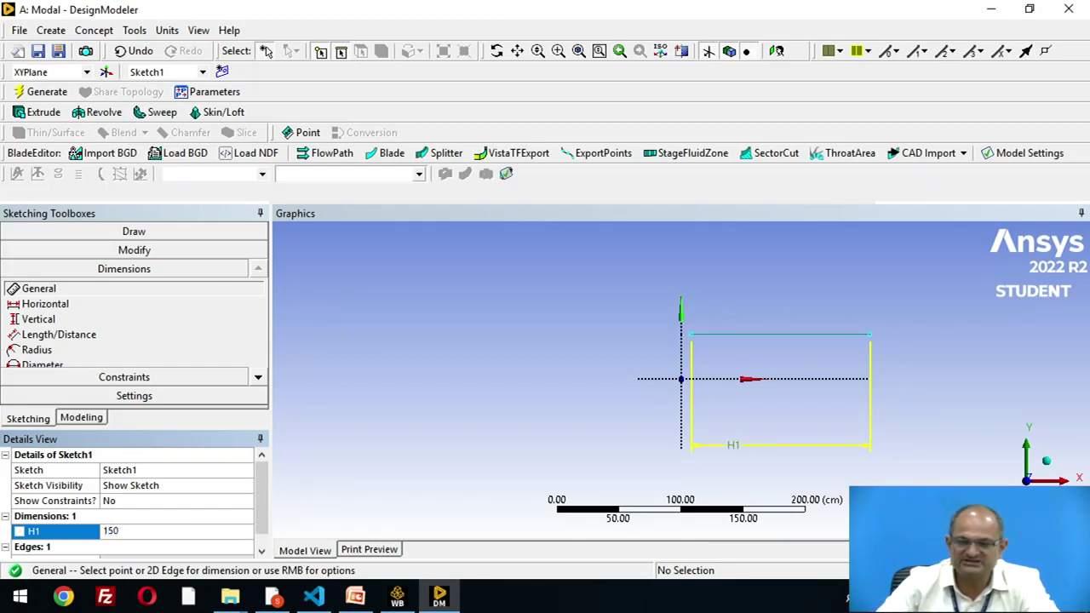
type("0")
key("Return")
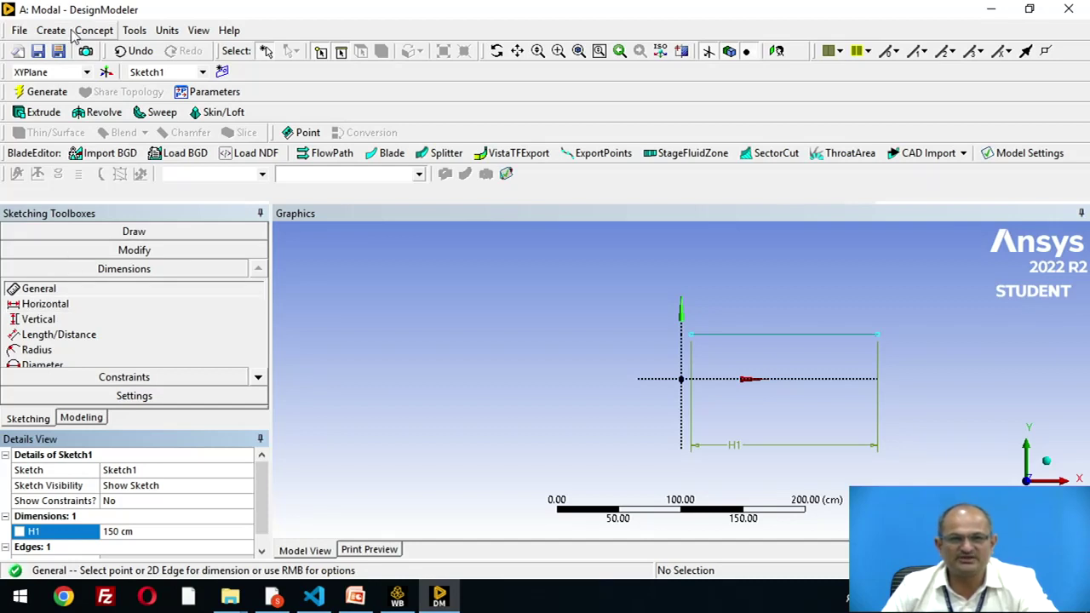
left_click(73, 423)
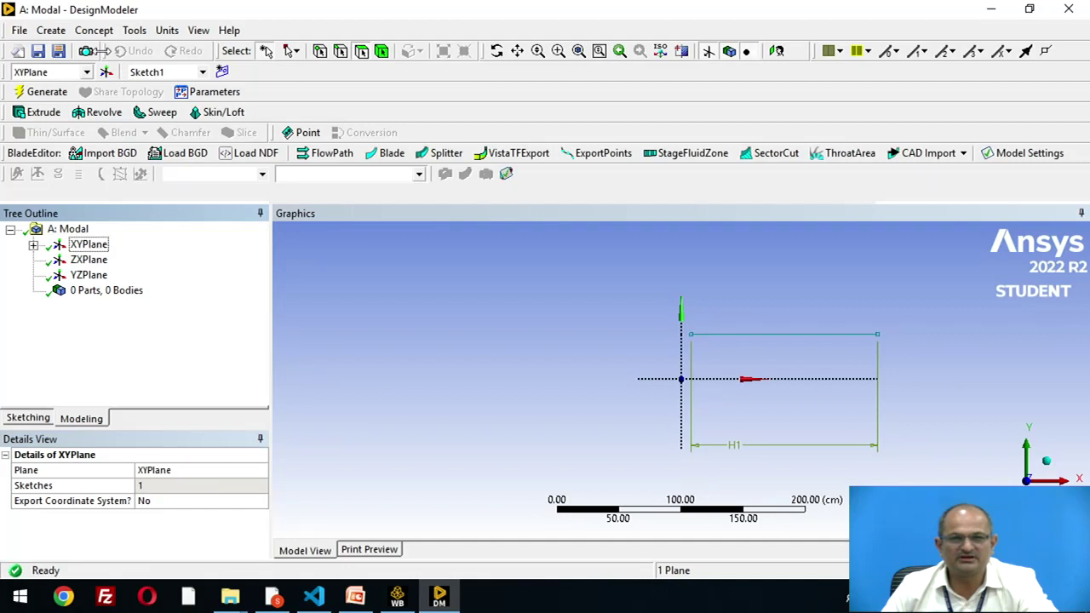
left_click(91, 32)
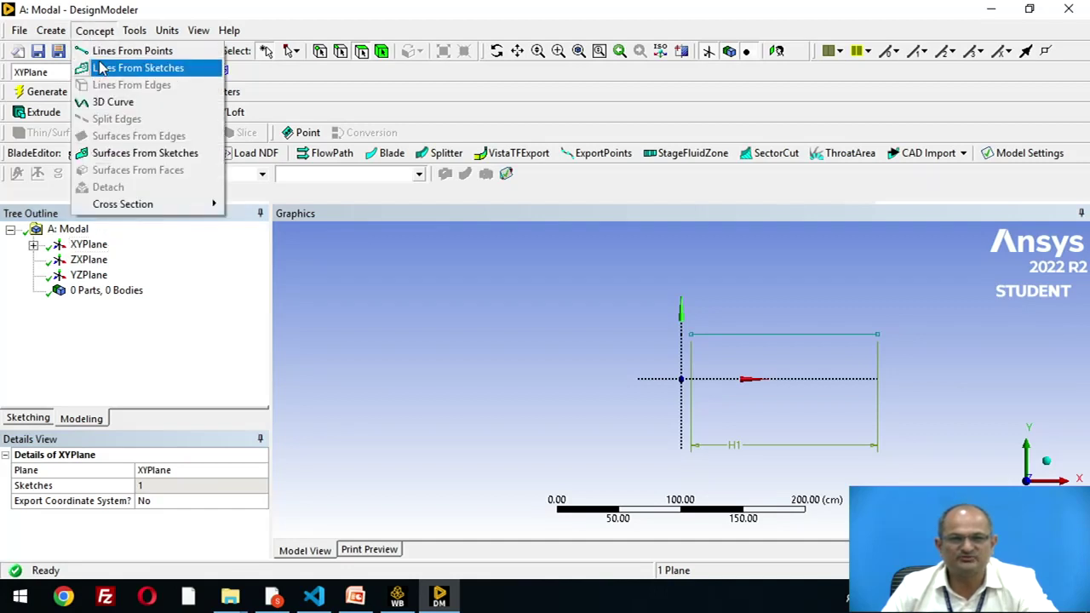
left_click(136, 68)
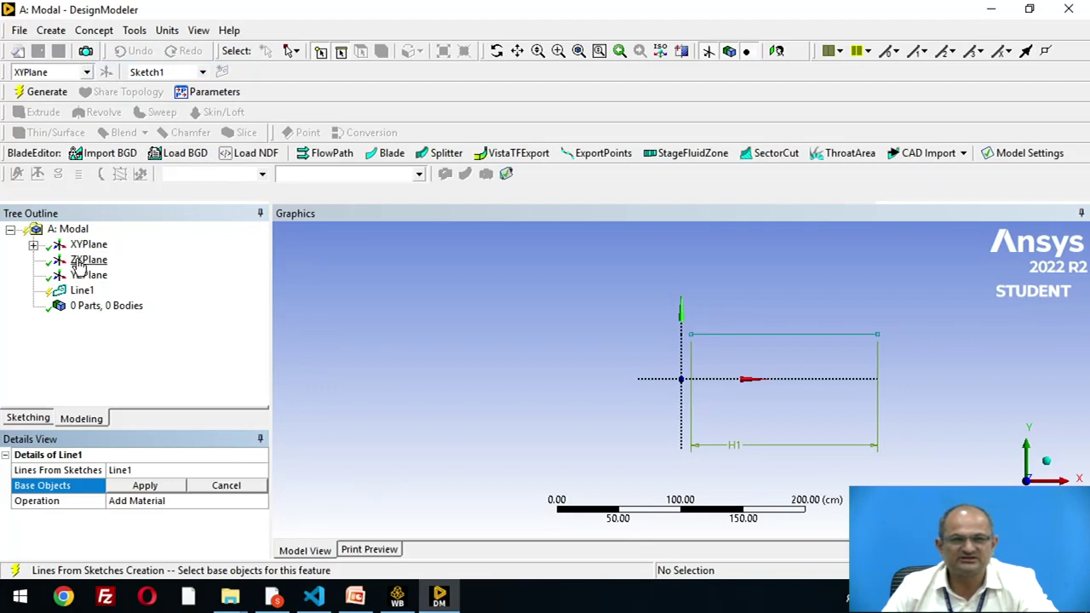
left_click(33, 244)
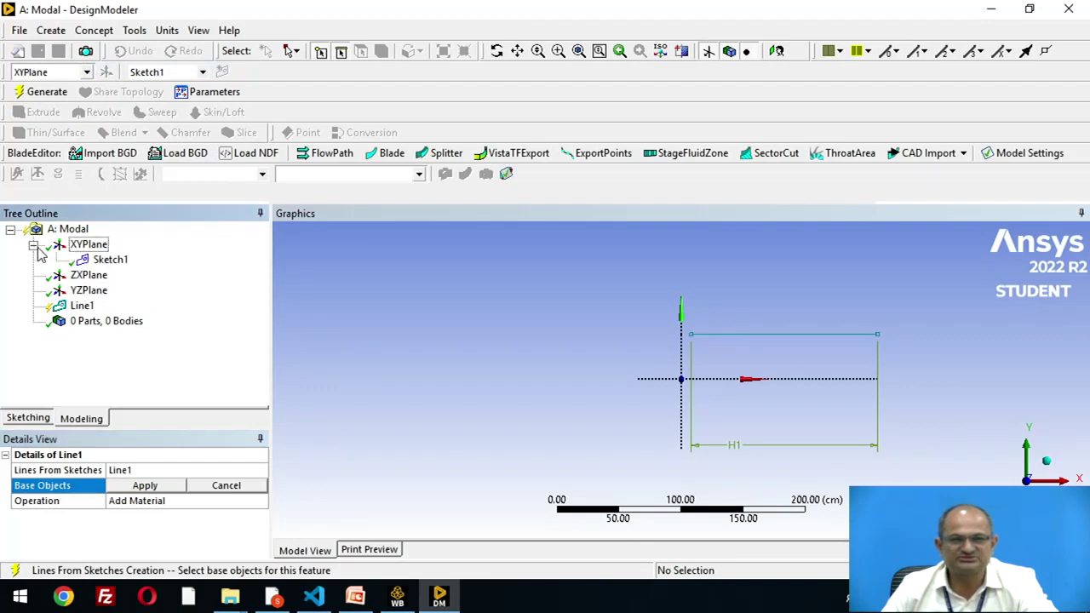
left_click(110, 260)
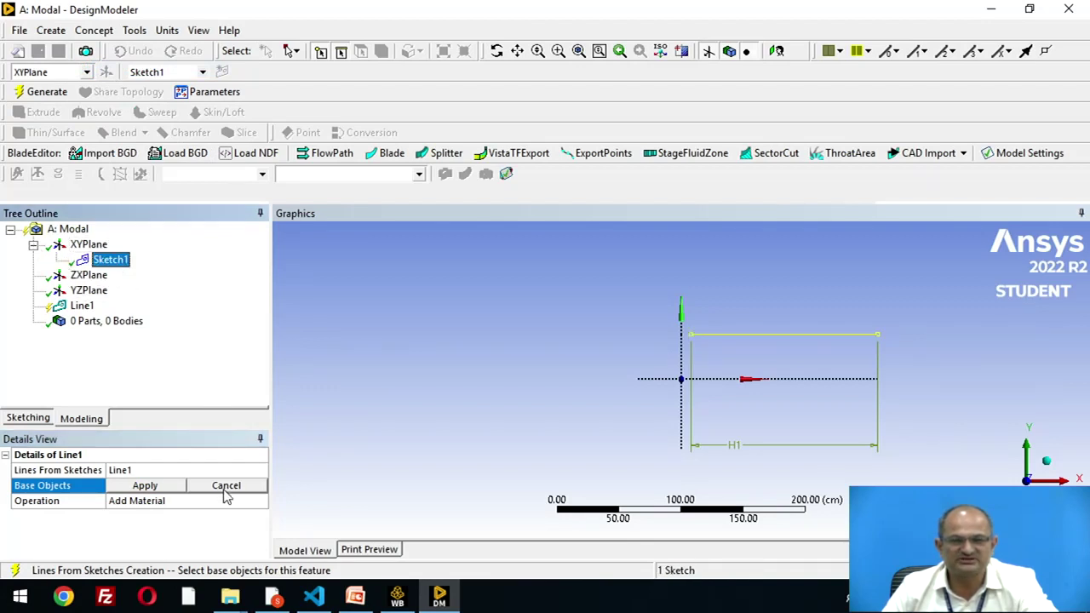
left_click(162, 486)
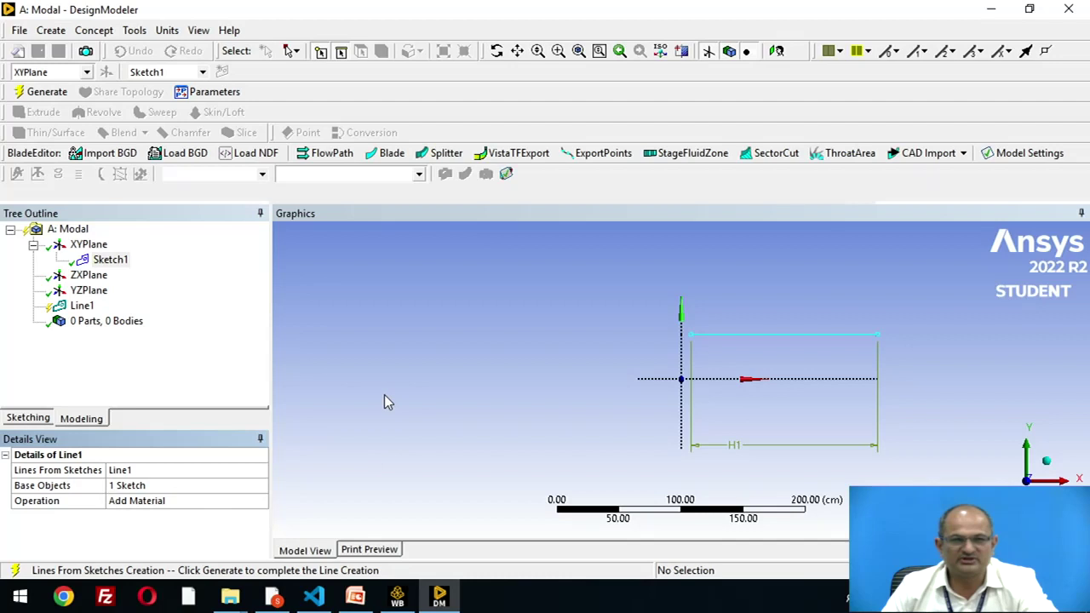
left_click(82, 308)
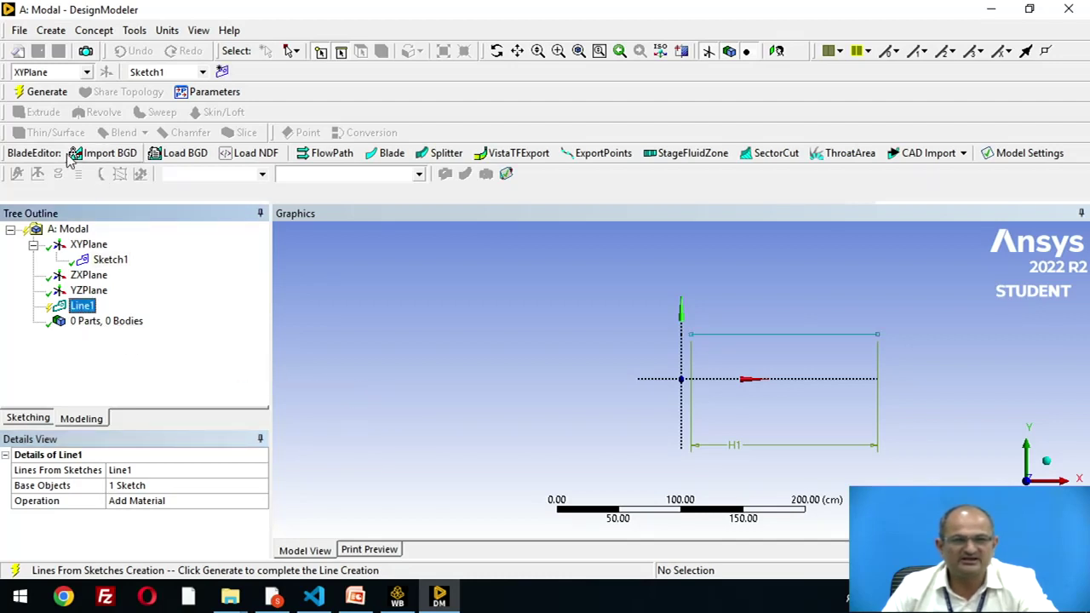
left_click(34, 96)
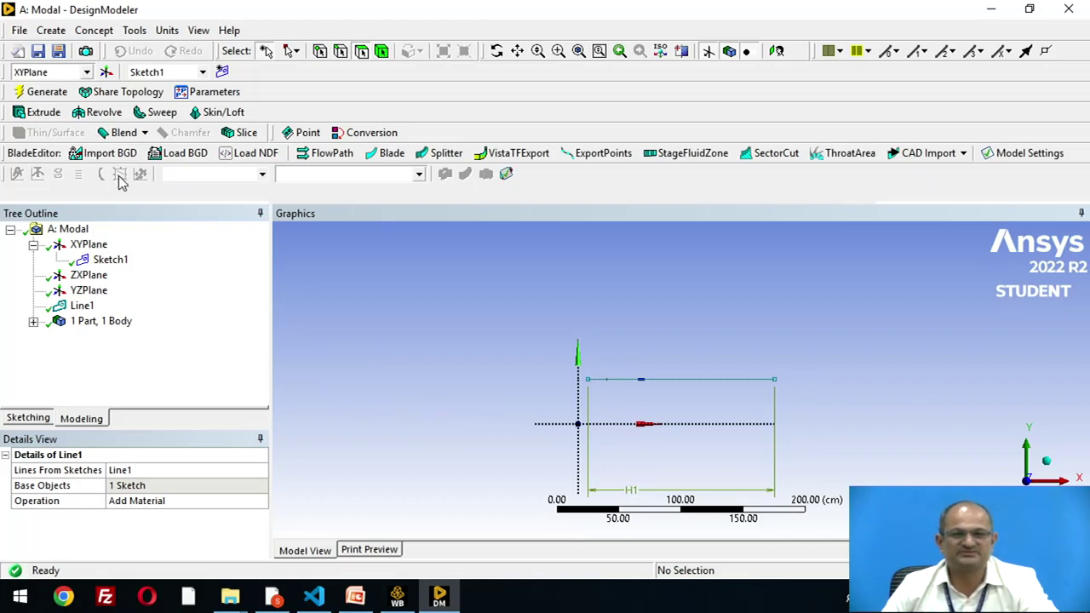
Create circular cross section Circular1 with radius 1.5 cm, then select the line body.
left_click(92, 32)
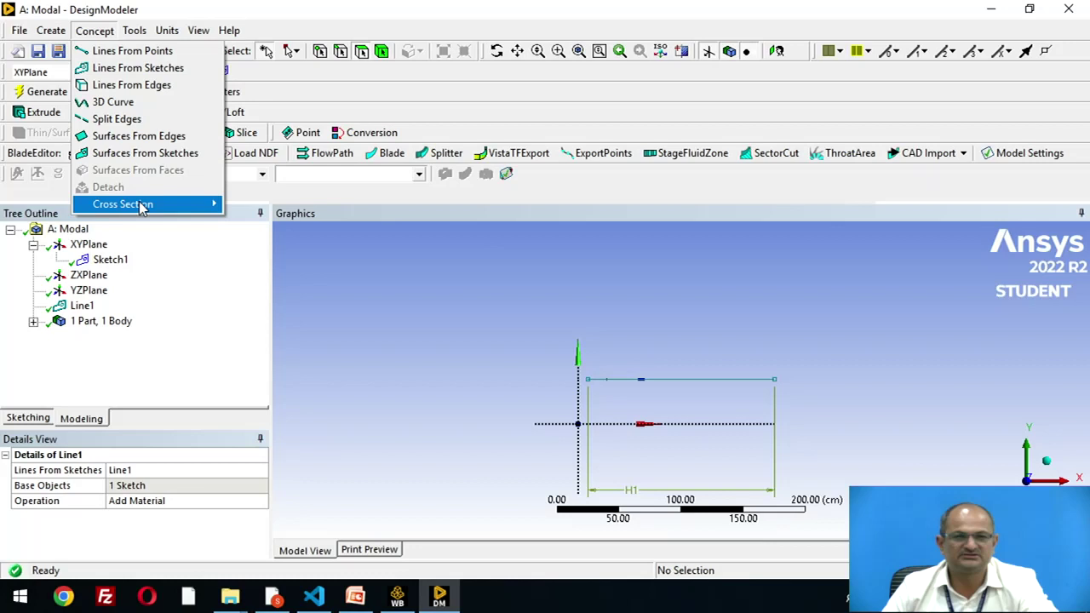
mouse_move(142, 208)
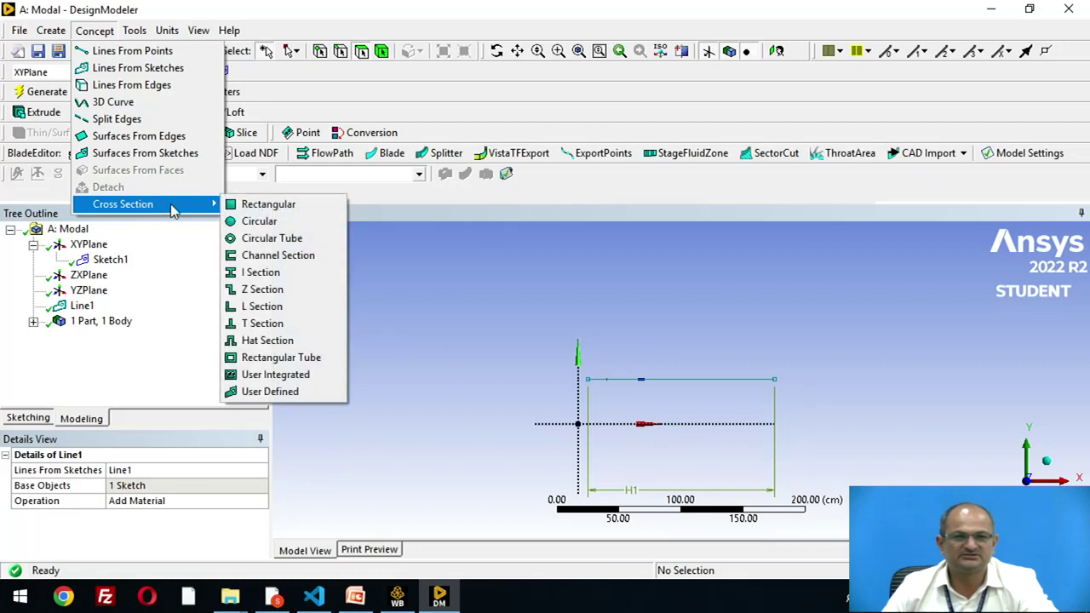
left_click(260, 221)
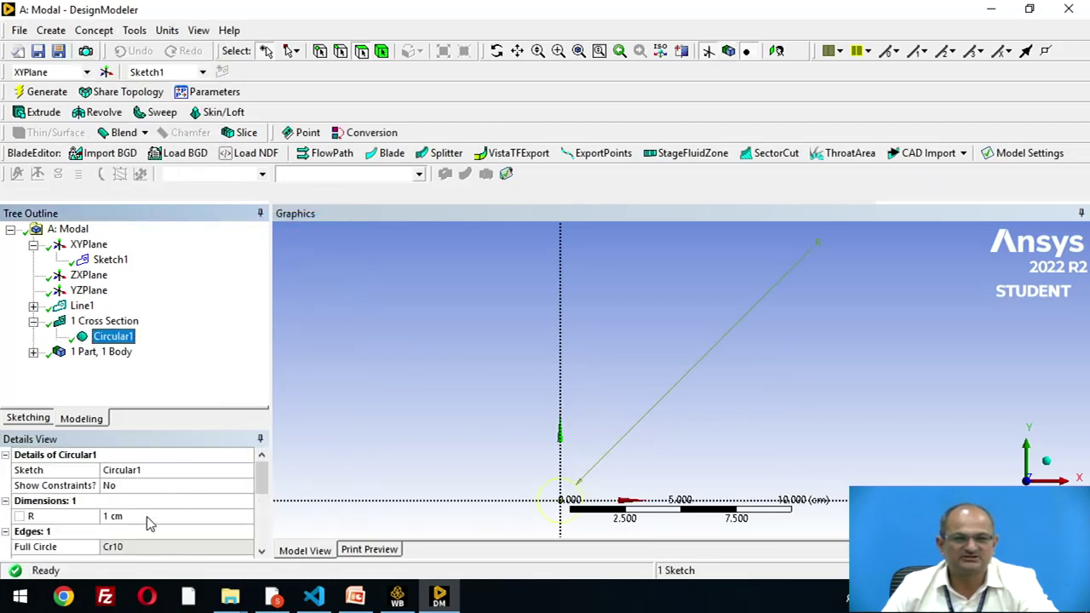
left_click(147, 519)
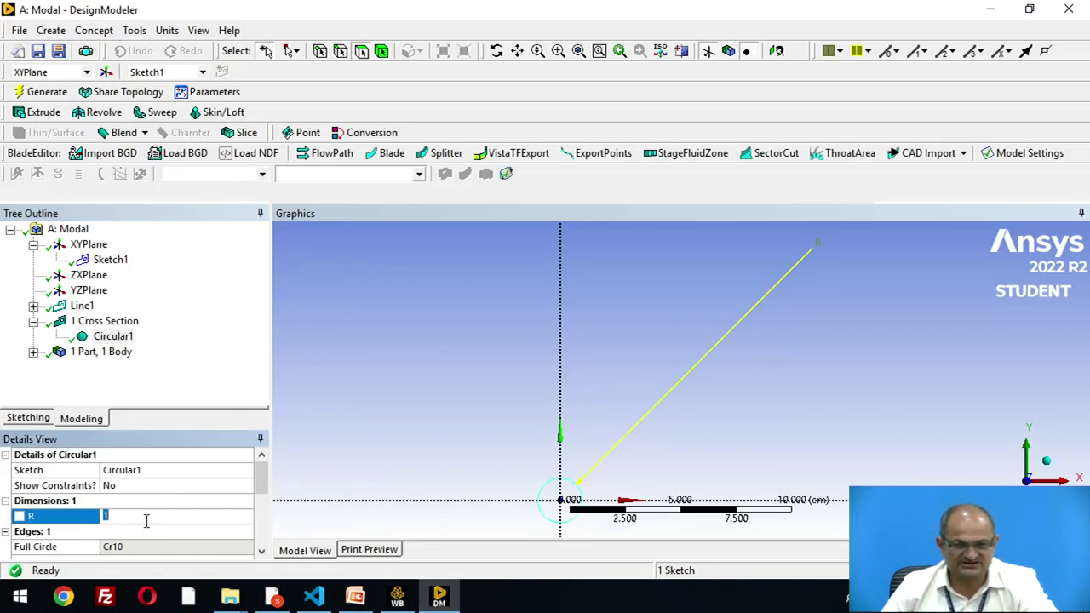
type(".5")
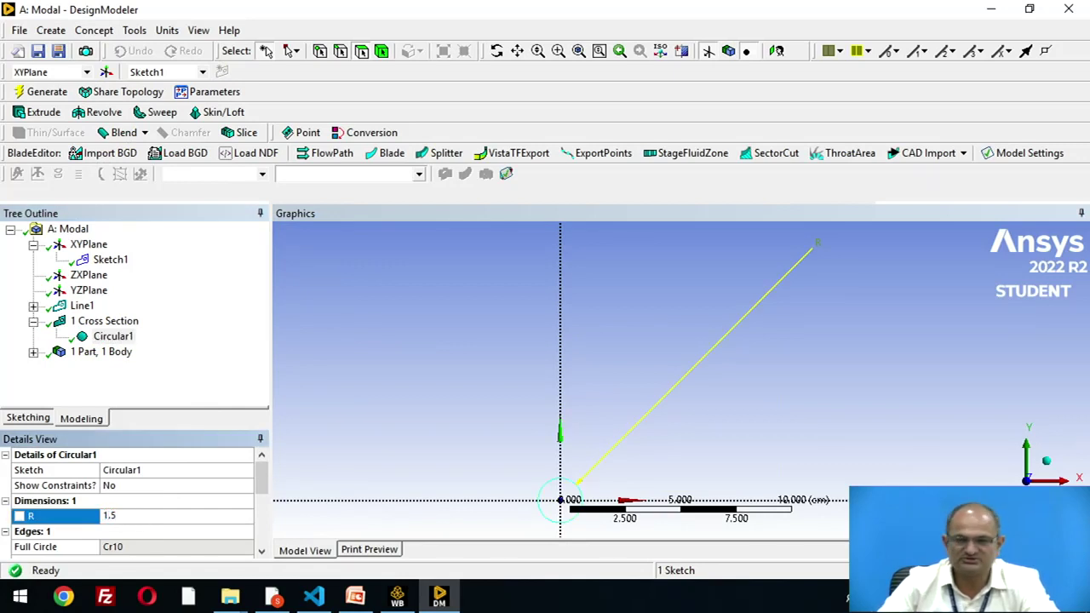
key("Return")
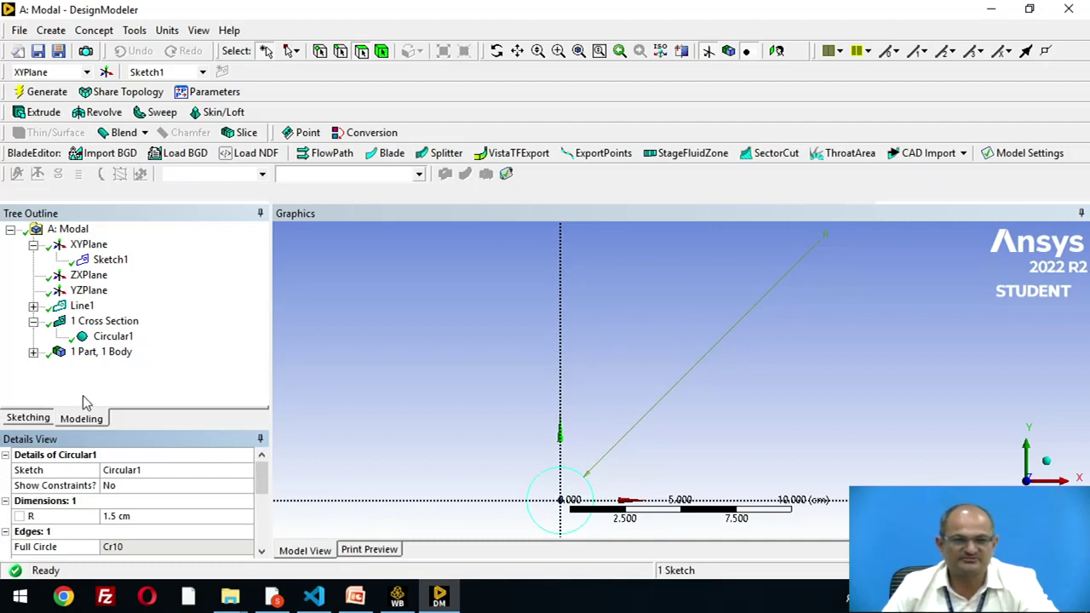
left_click(34, 352)
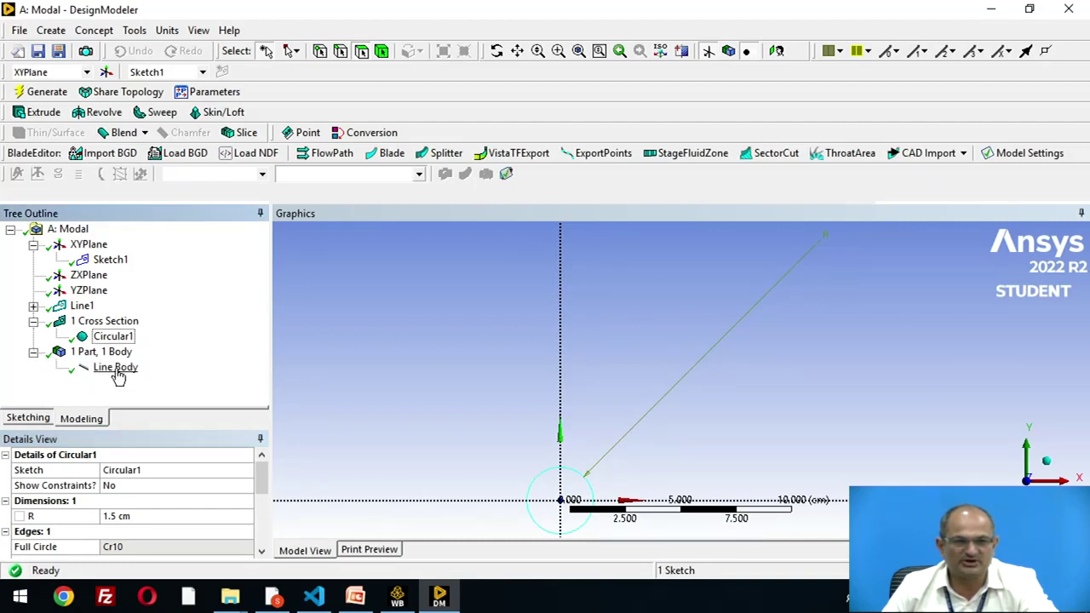
left_click(116, 367)
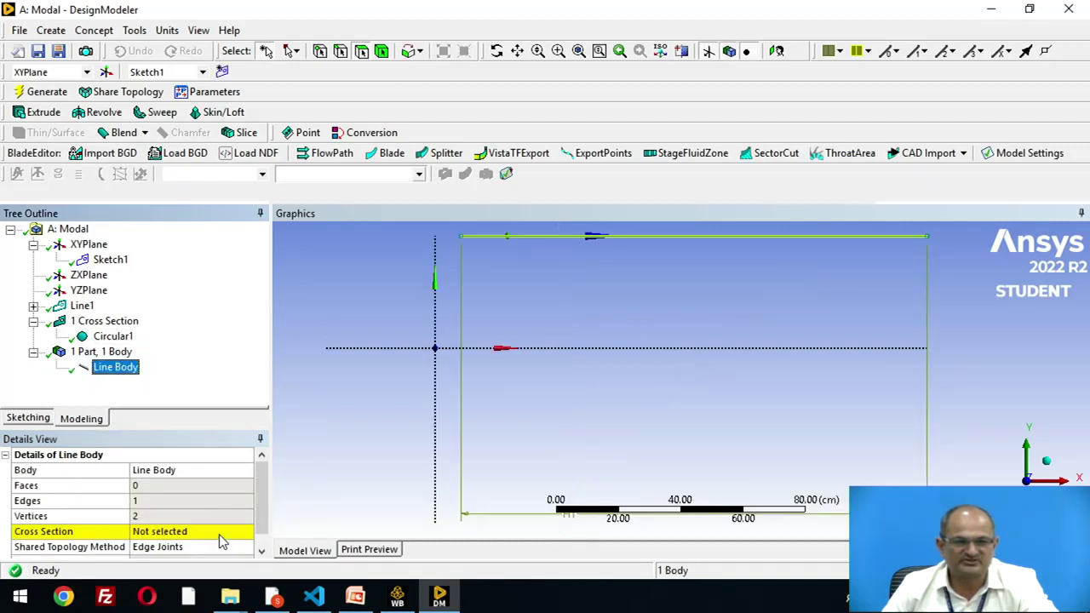
Assign Circular1 as the line body's cross section.
left_click(225, 533)
left_click(246, 531)
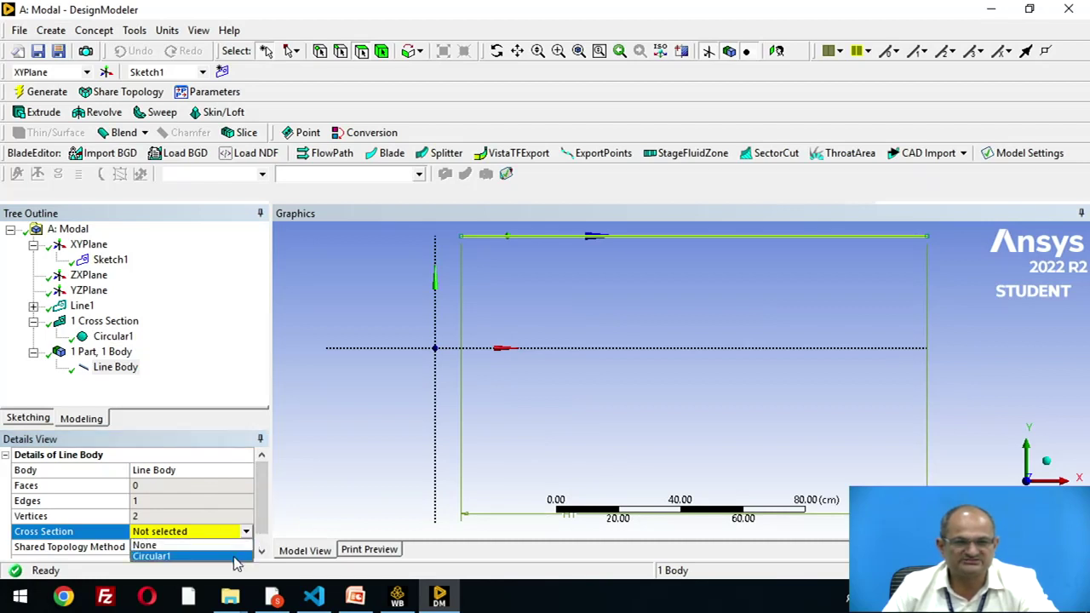
left_click(237, 557)
left_click(185, 385)
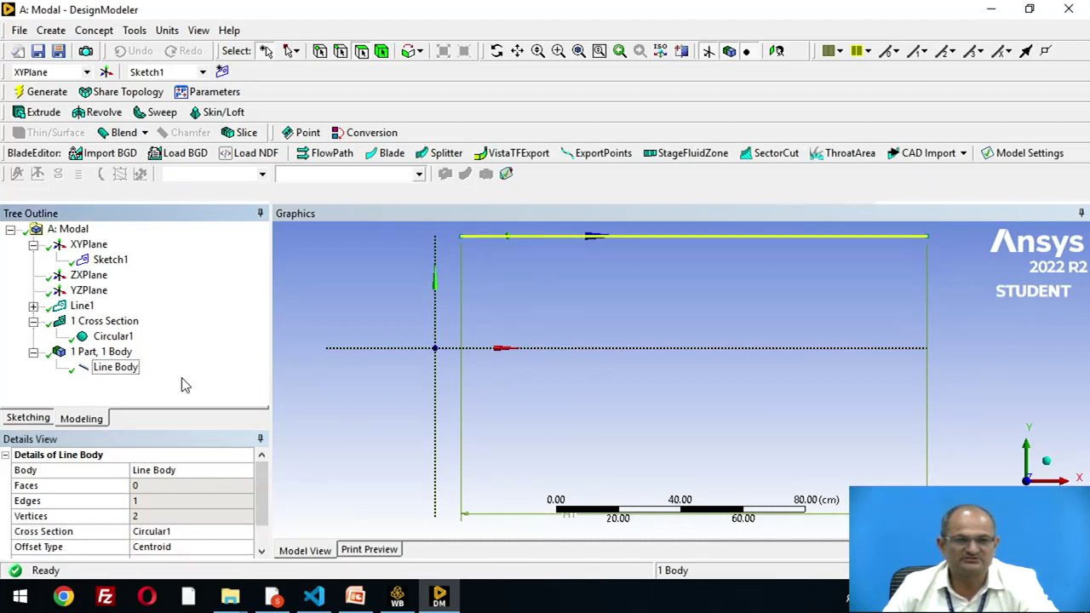
Display the beam with its solid circular cross section.
left_click(199, 32)
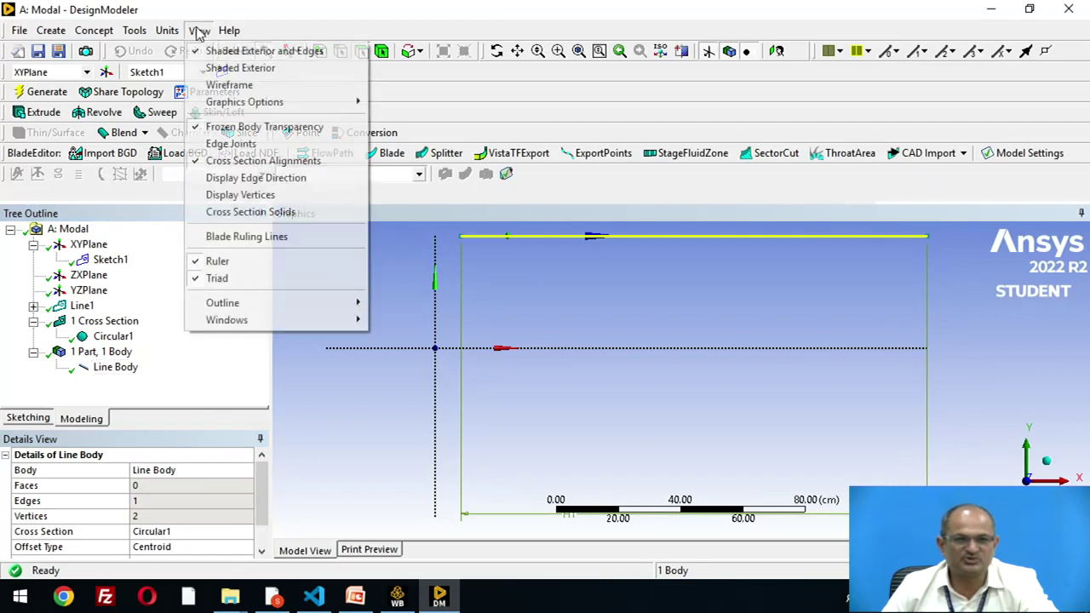
left_click(251, 220)
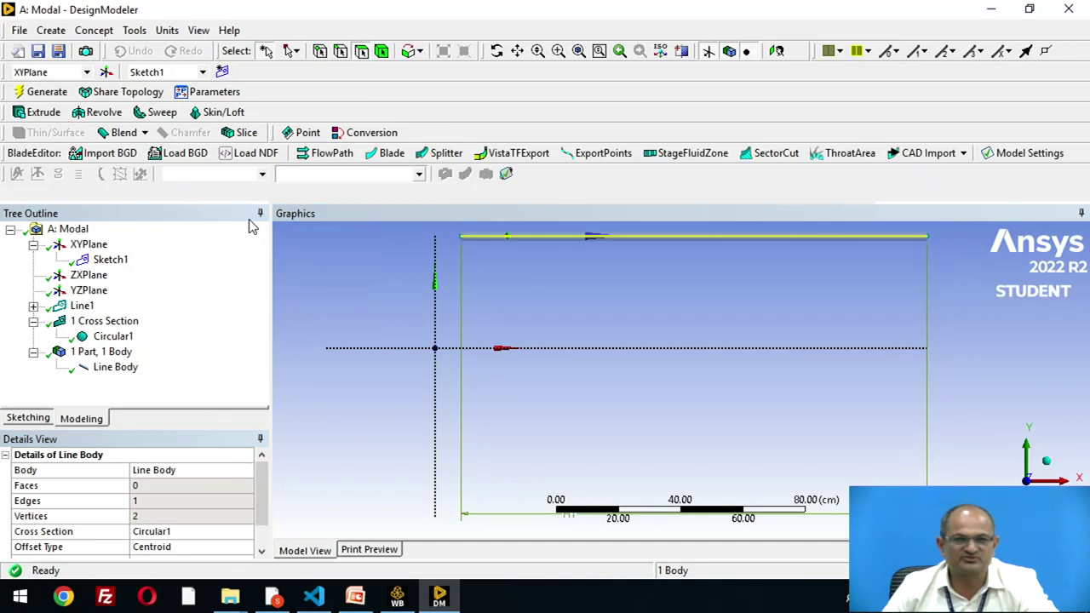
scroll(596, 326, "down", 1)
scroll(596, 326, "up", 1)
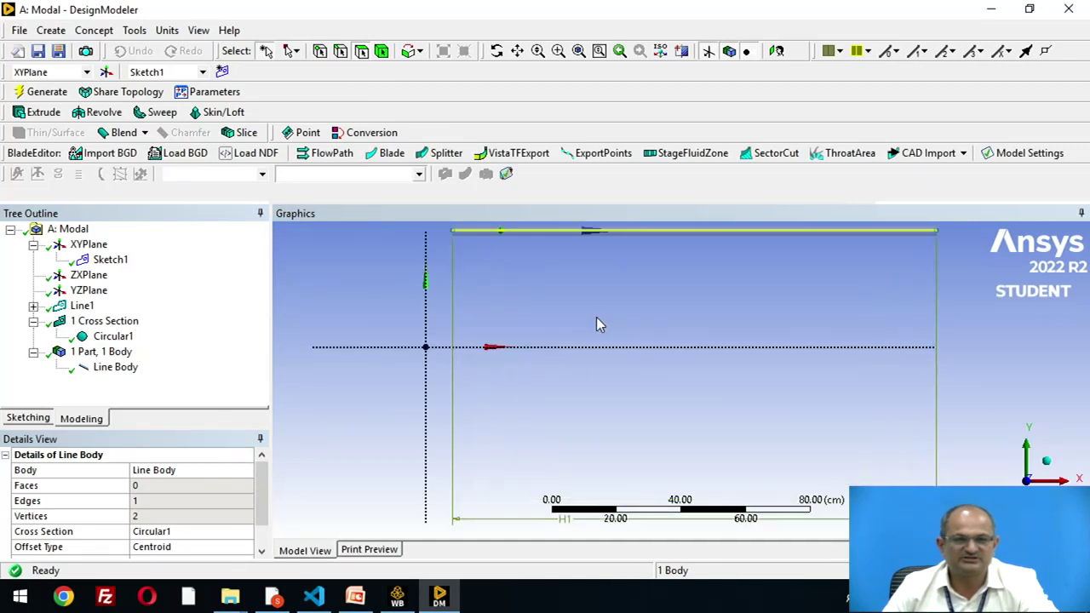
scroll(598, 324, "down", 1)
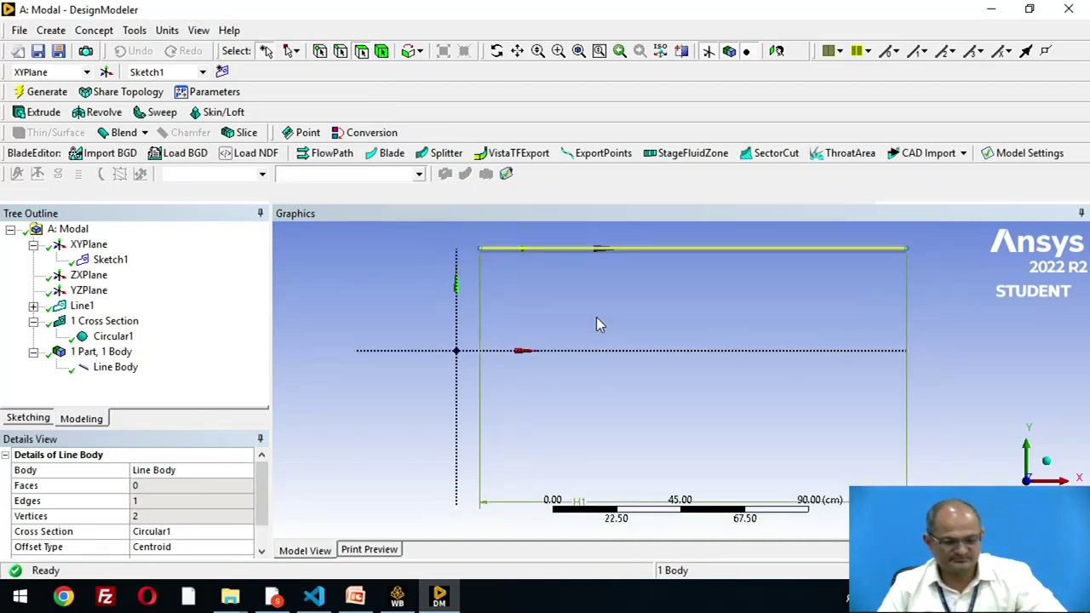
scroll(599, 324, "down", 1)
middle_click_drag(601, 306, 608, 382, "ctrl")
scroll(622, 350, "up", 5)
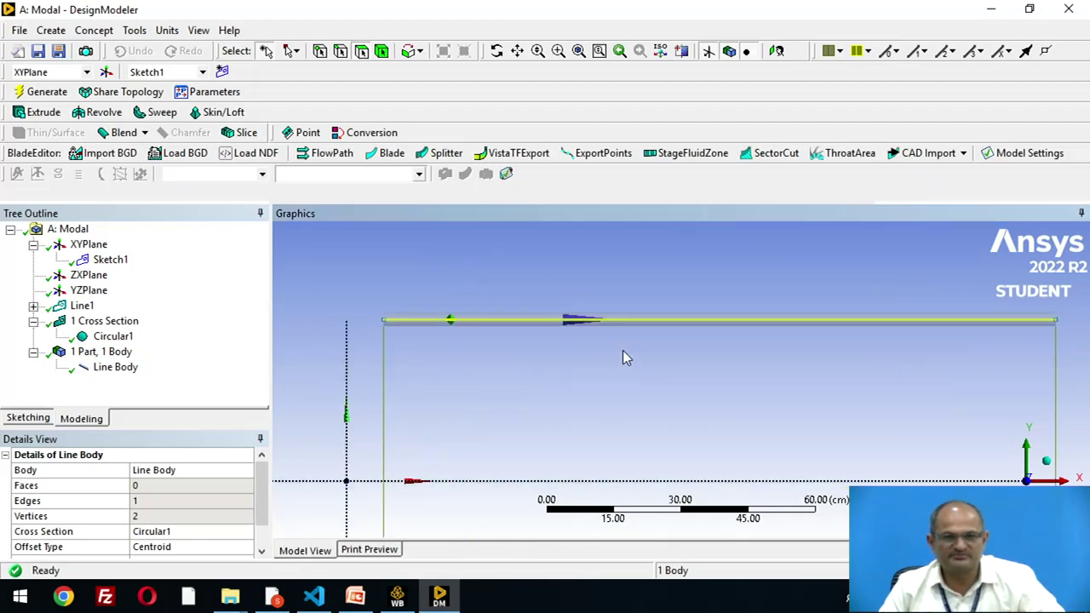
Check the beam in isometric and XY views, then open the model in Mechanical.
left_click(662, 52)
scroll(538, 361, "up", 6)
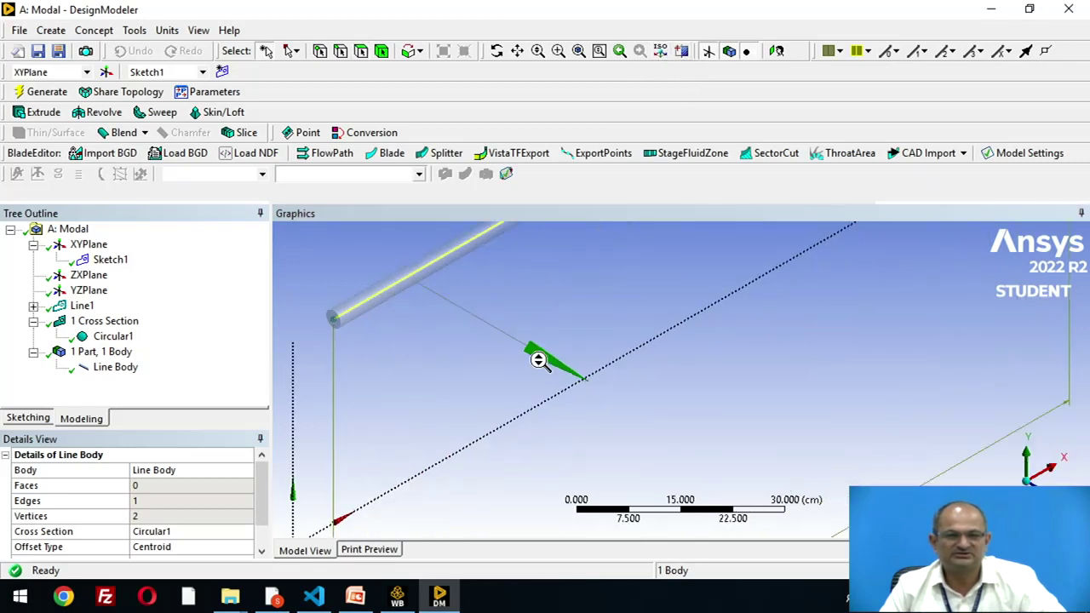
scroll(538, 361, "down", 3)
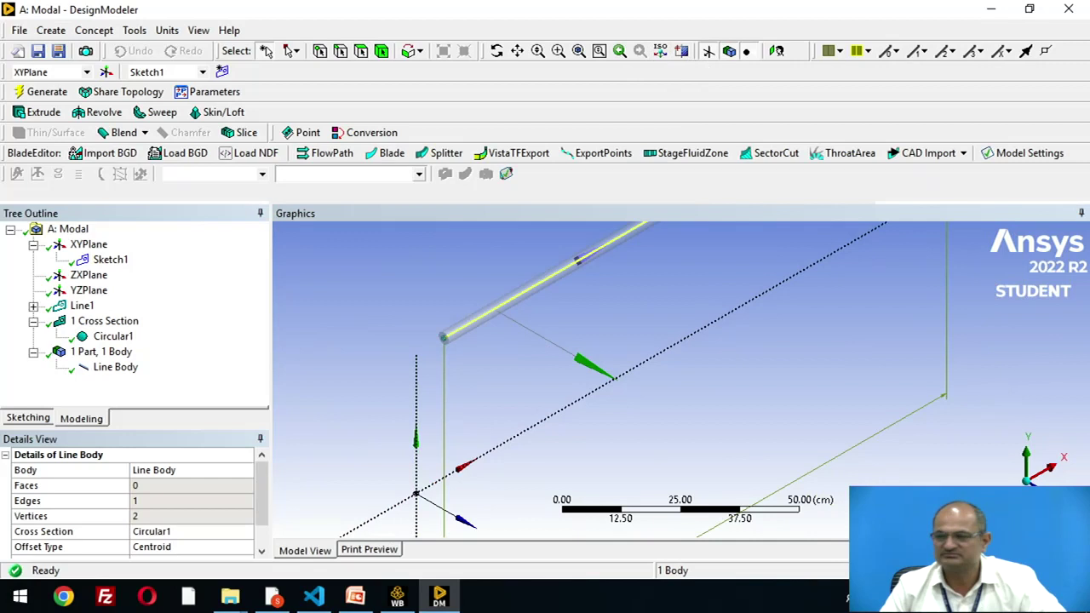
left_click(1026, 455)
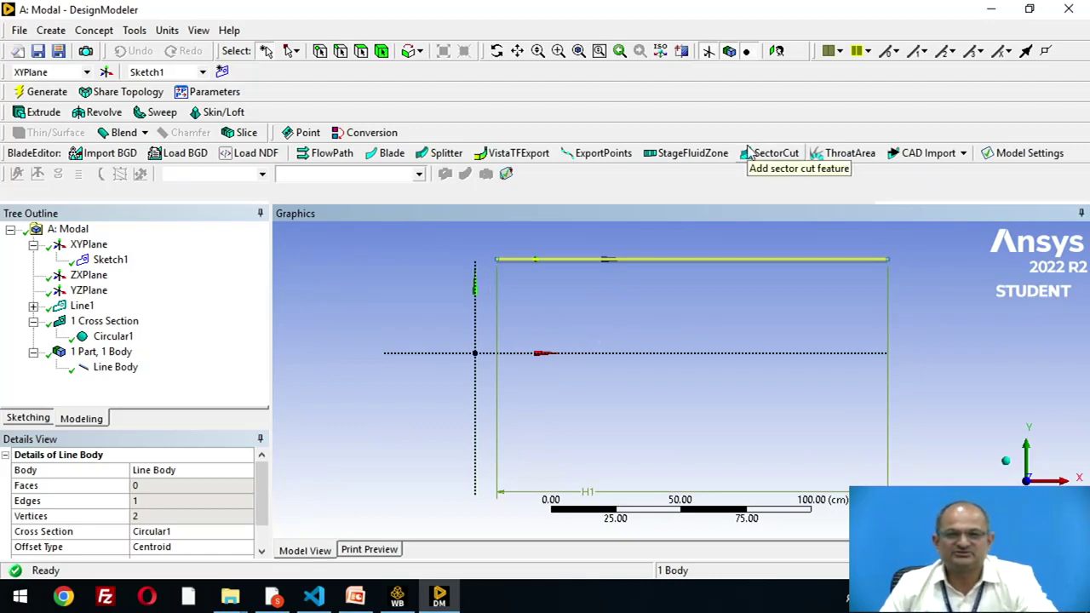
left_click(990, 10)
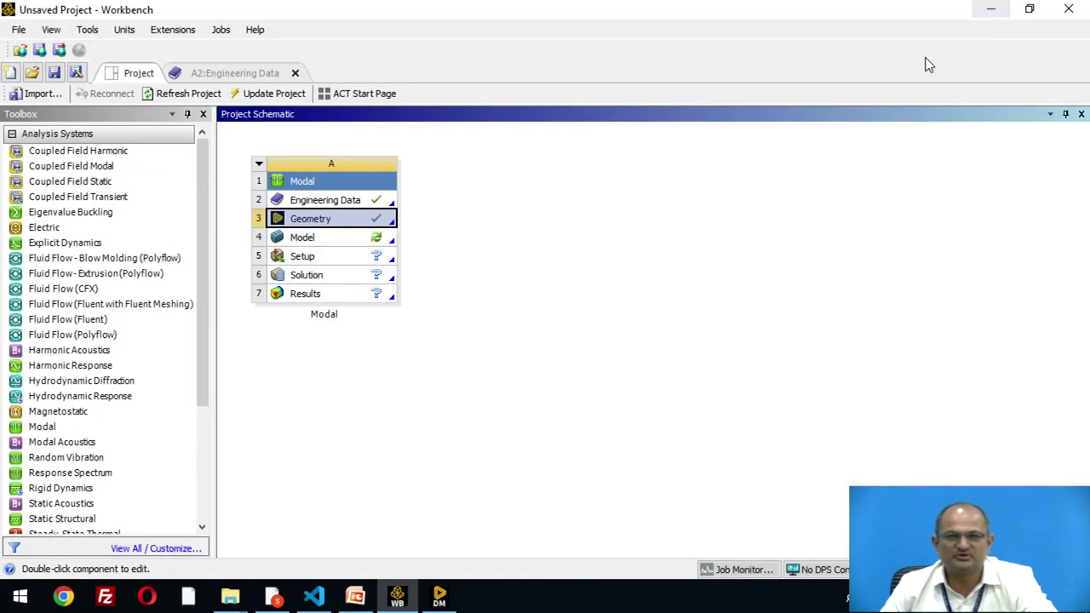
double_click(339, 242)
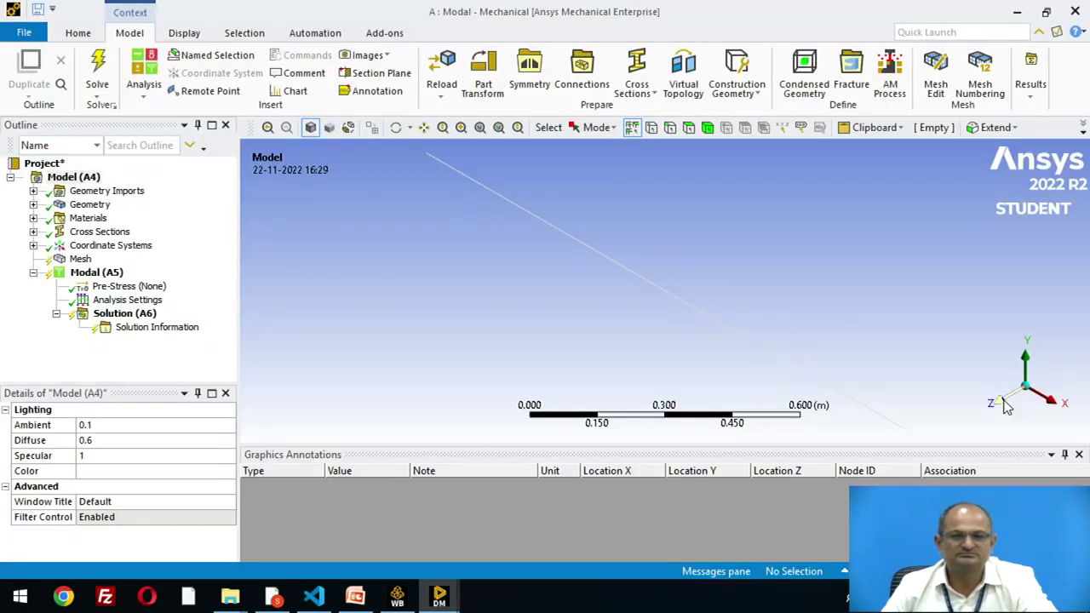
Change the Line Body's material assignment to material1 and confirm it.
scroll(831, 368, "down", 3)
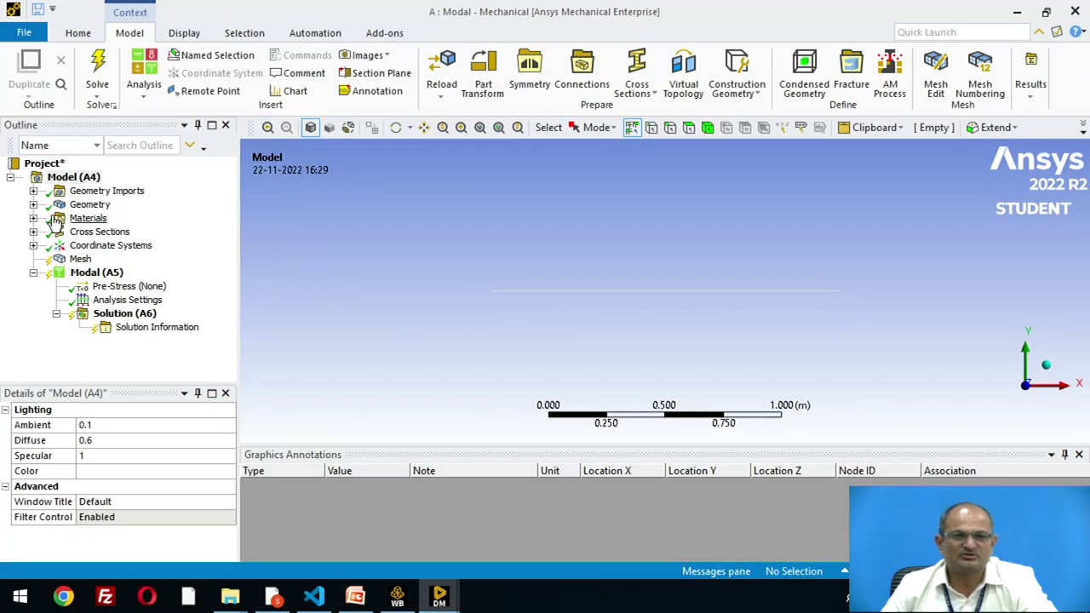
left_click(33, 205)
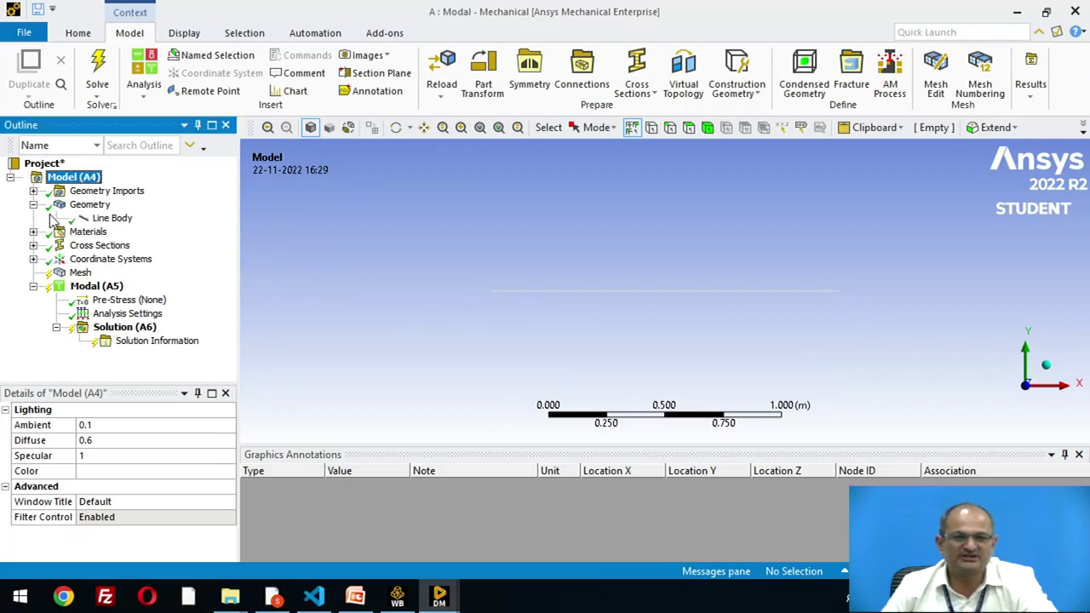
left_click(103, 221)
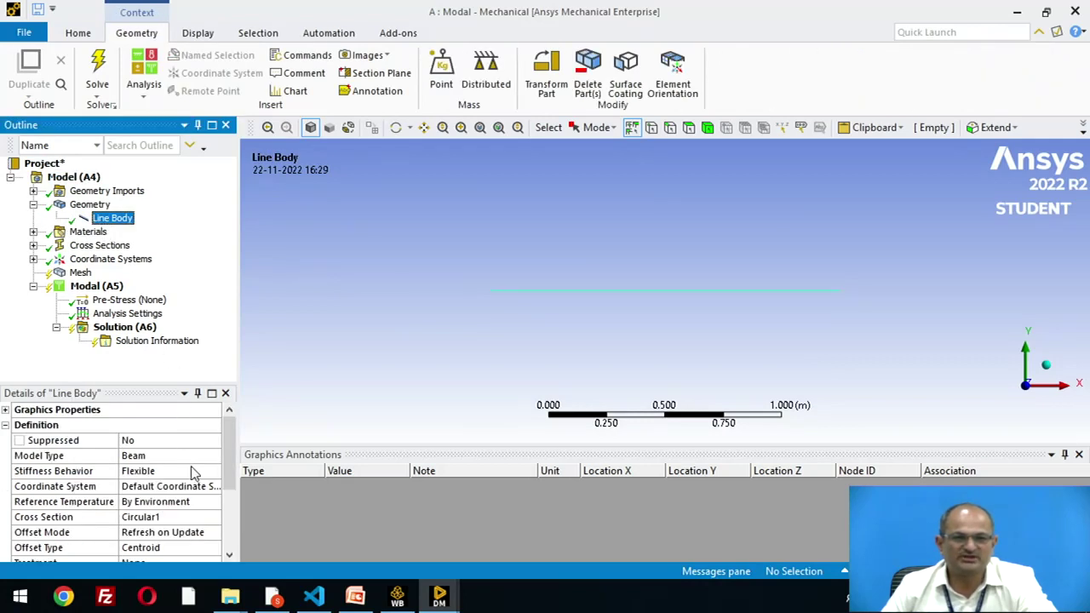
left_click_drag(228, 439, 231, 471)
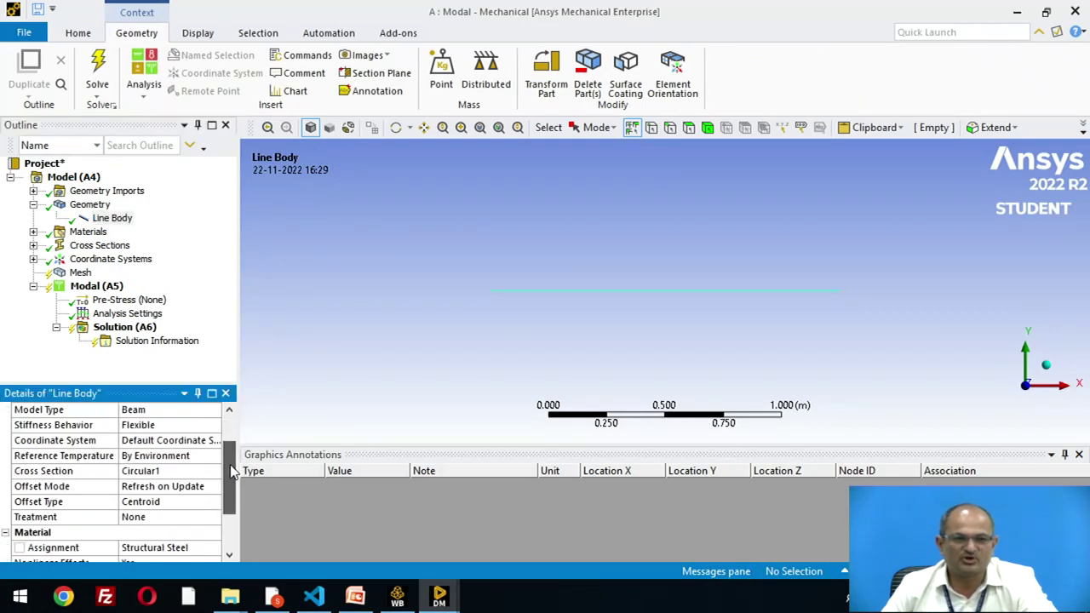
scroll(231, 464, "down", 1)
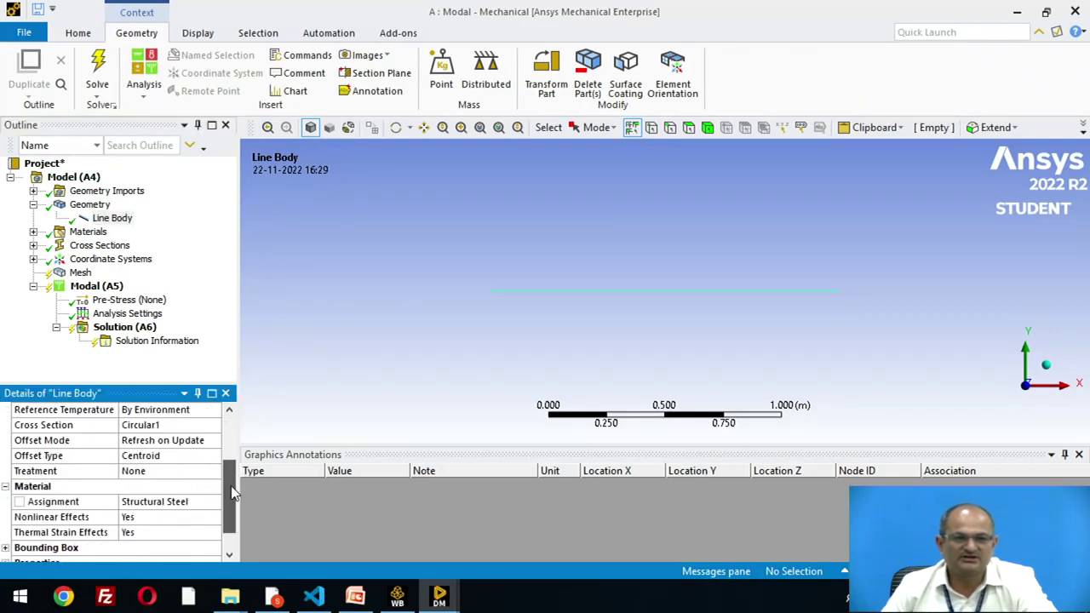
left_click(188, 502)
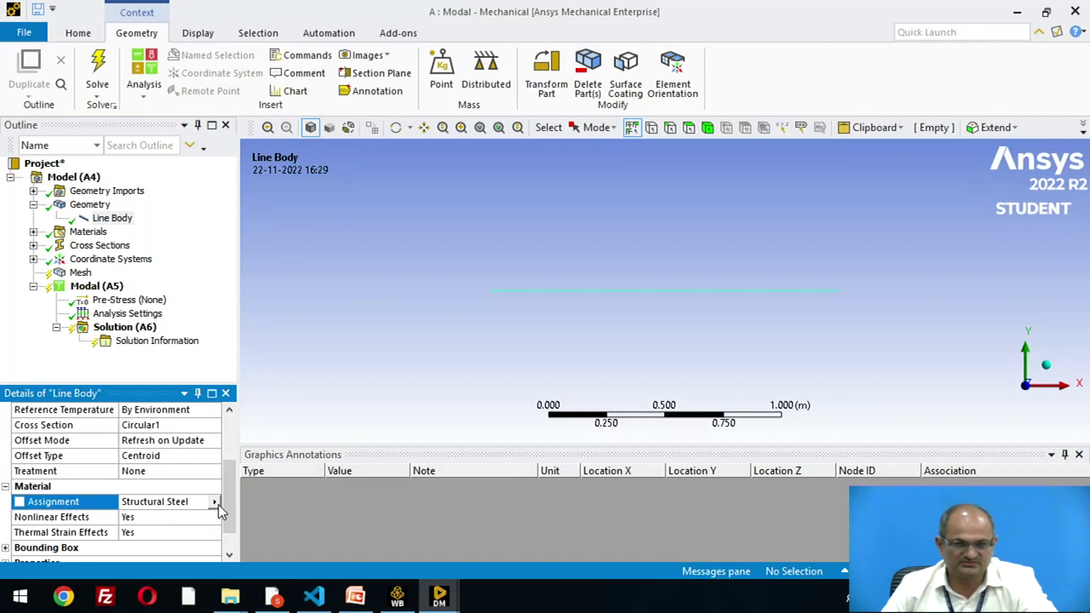
left_click(215, 502)
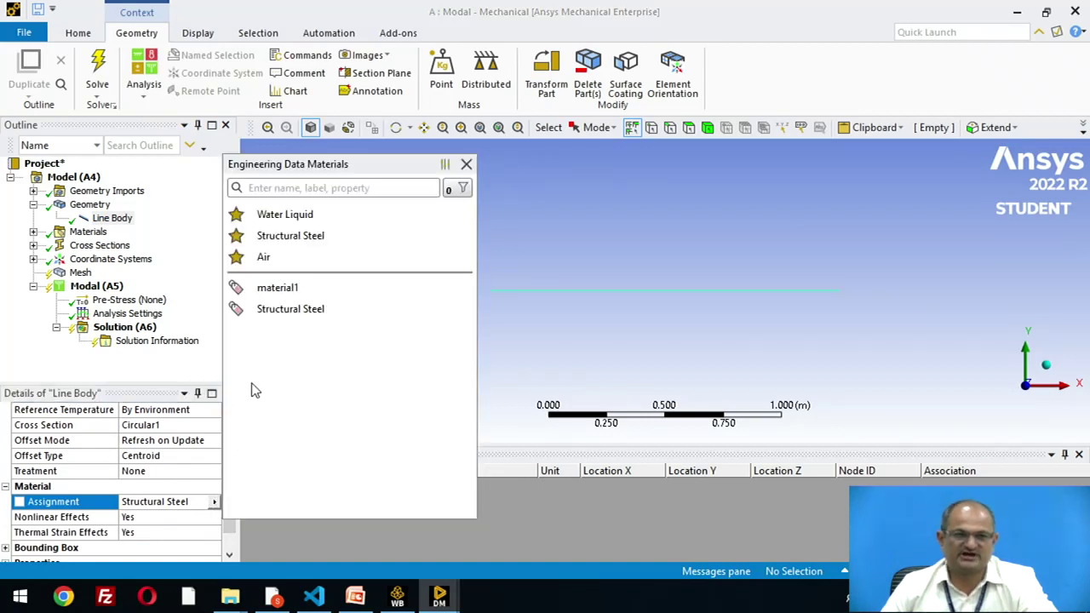
left_click(279, 289)
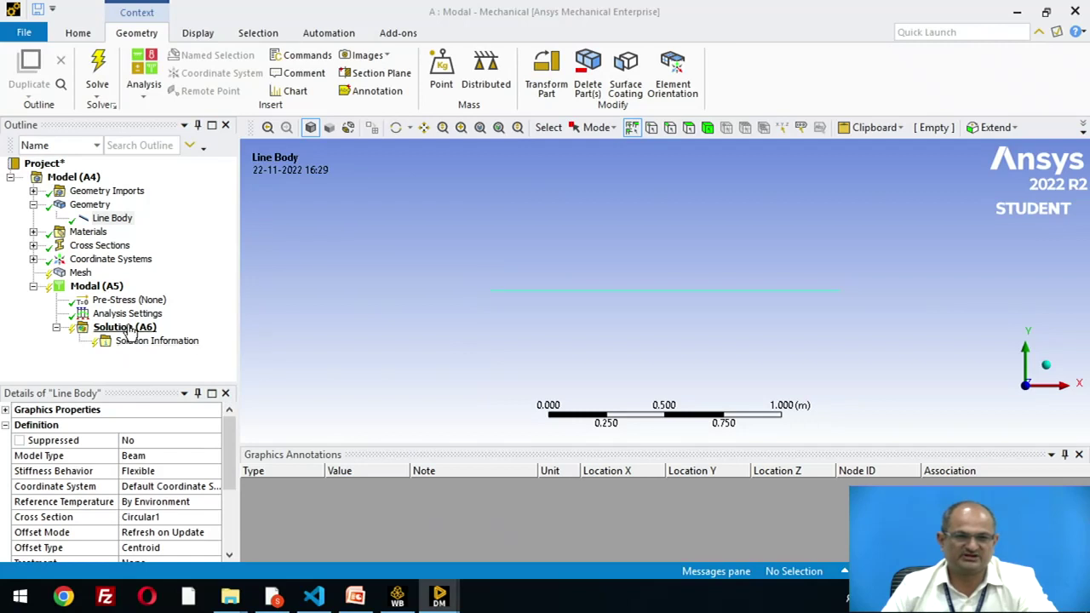
left_click(110, 219)
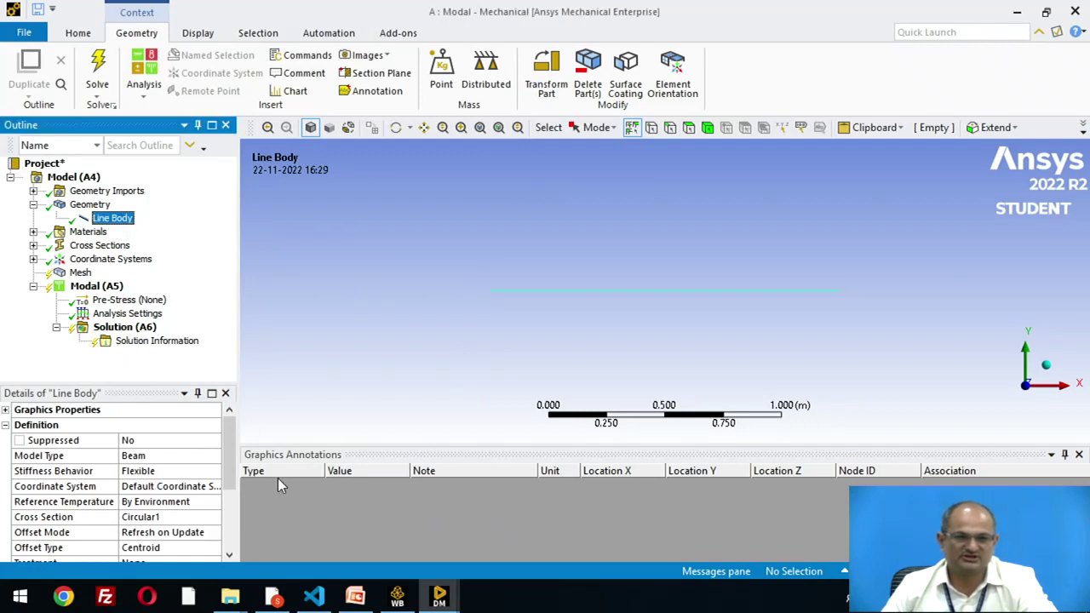
left_click_drag(233, 479, 237, 491)
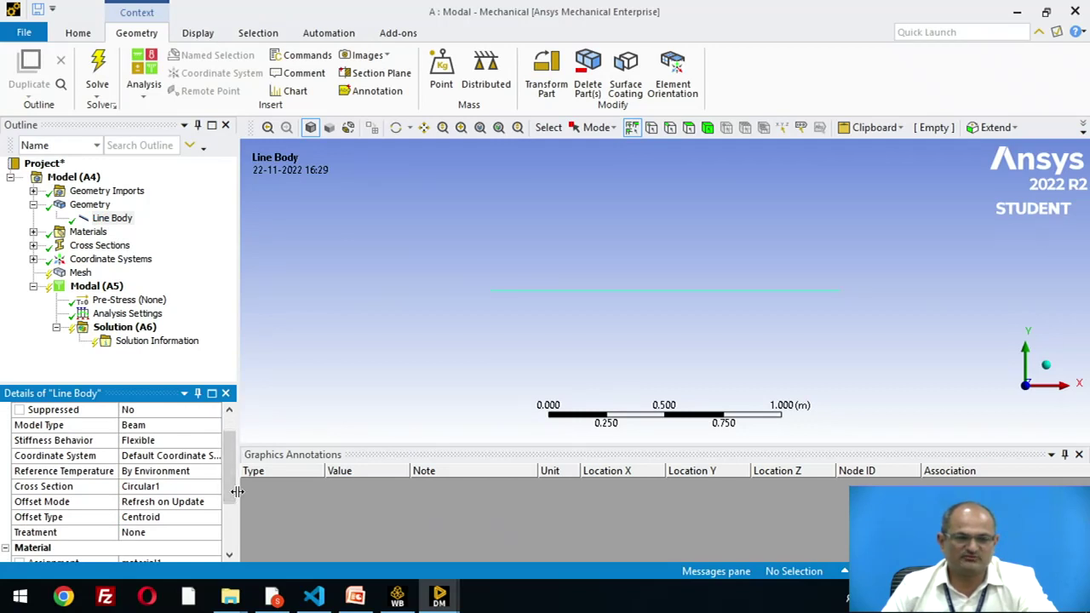
mouse_move(231, 493)
left_mouse_down()
mouse_move(236, 479)
mouse_move(239, 504)
left_mouse_up()
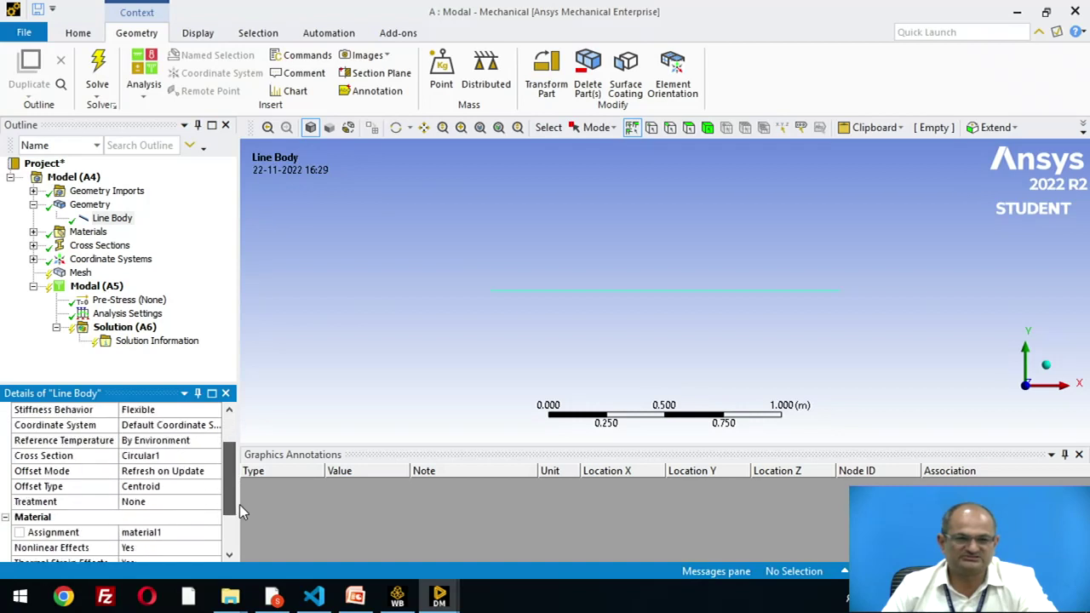
left_click(180, 534)
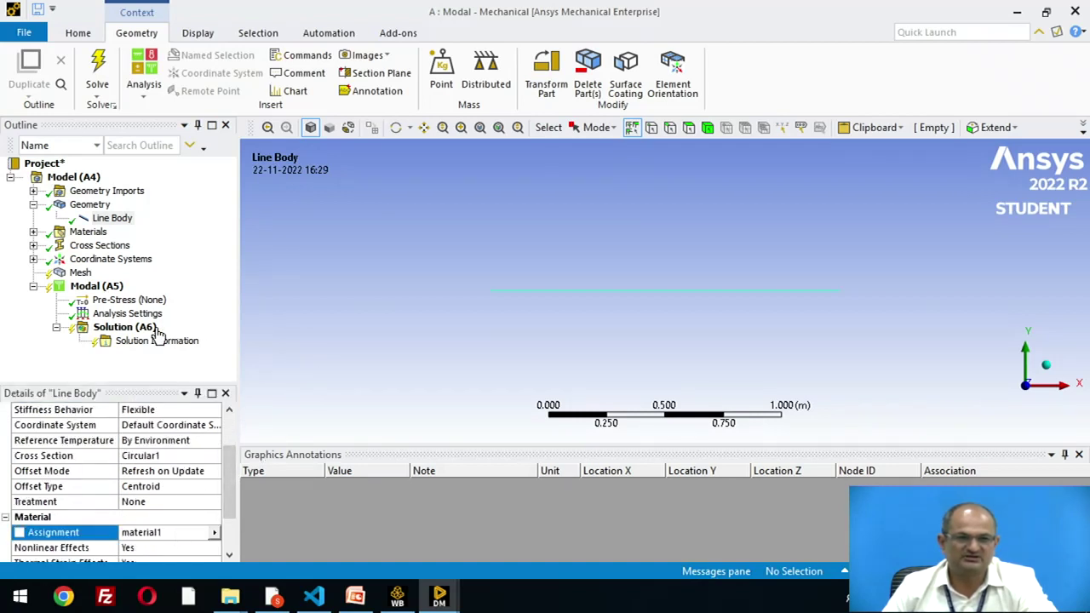
Generate the initial mesh on the beam.
right_click(78, 273)
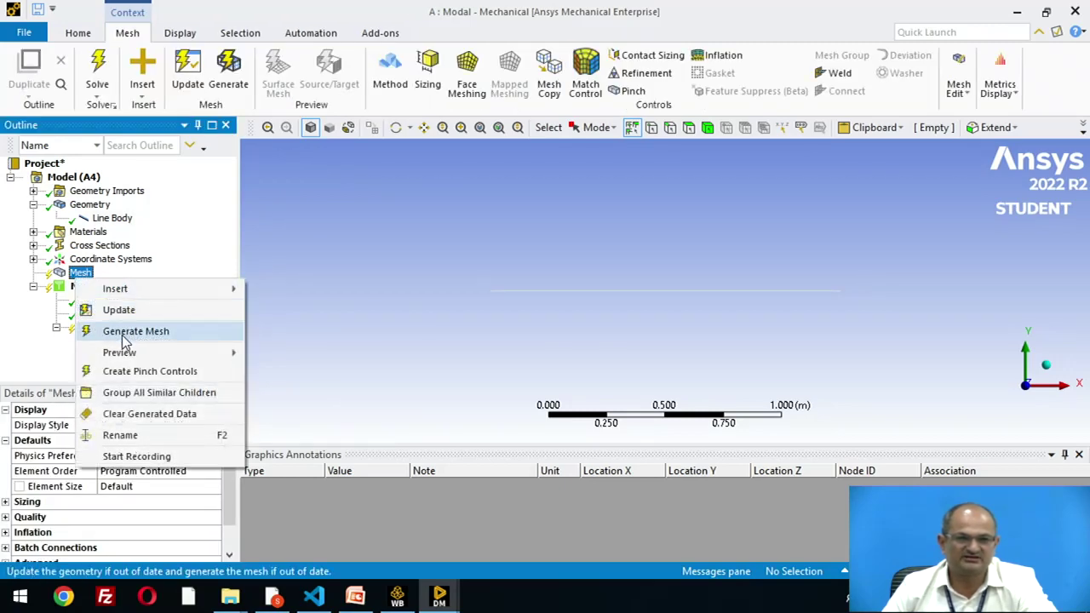
left_click(122, 333)
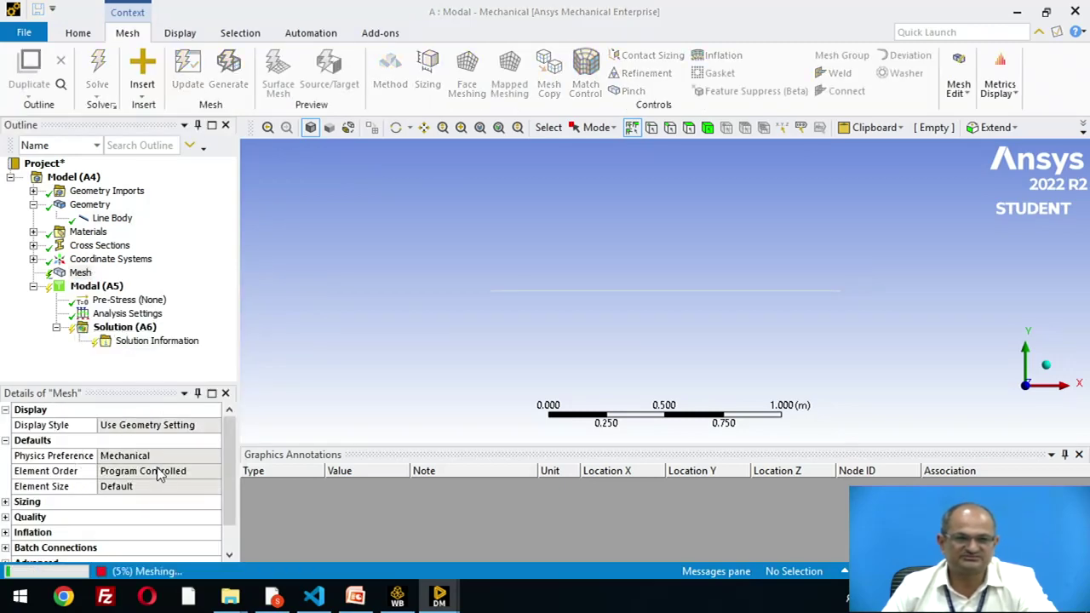
left_click_drag(229, 494, 232, 549)
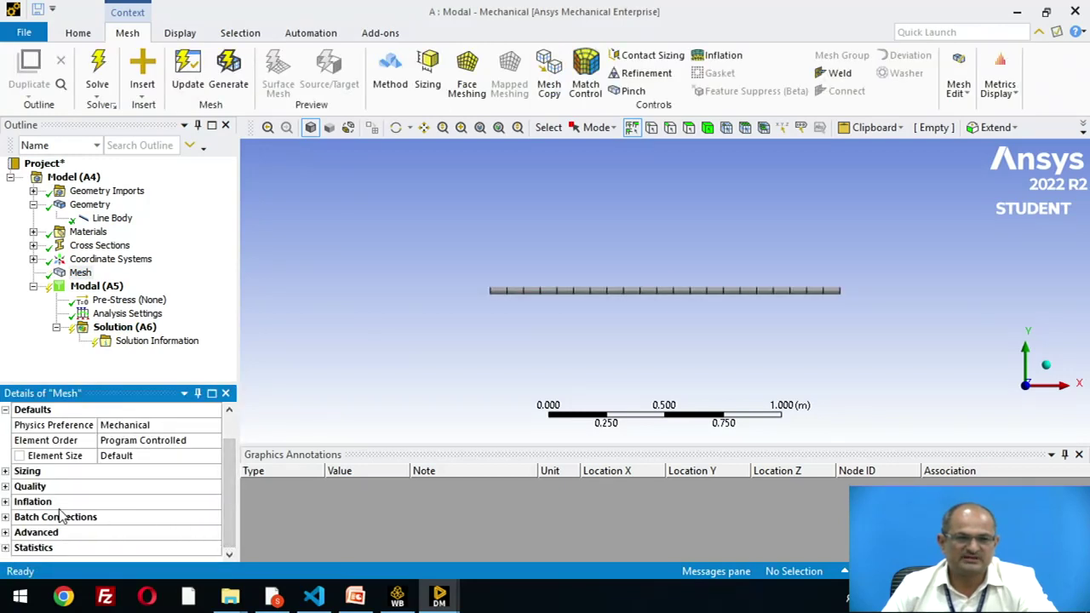
Raise the mesh Sizing Resolution to 5 and update the mesh.
left_click(6, 472)
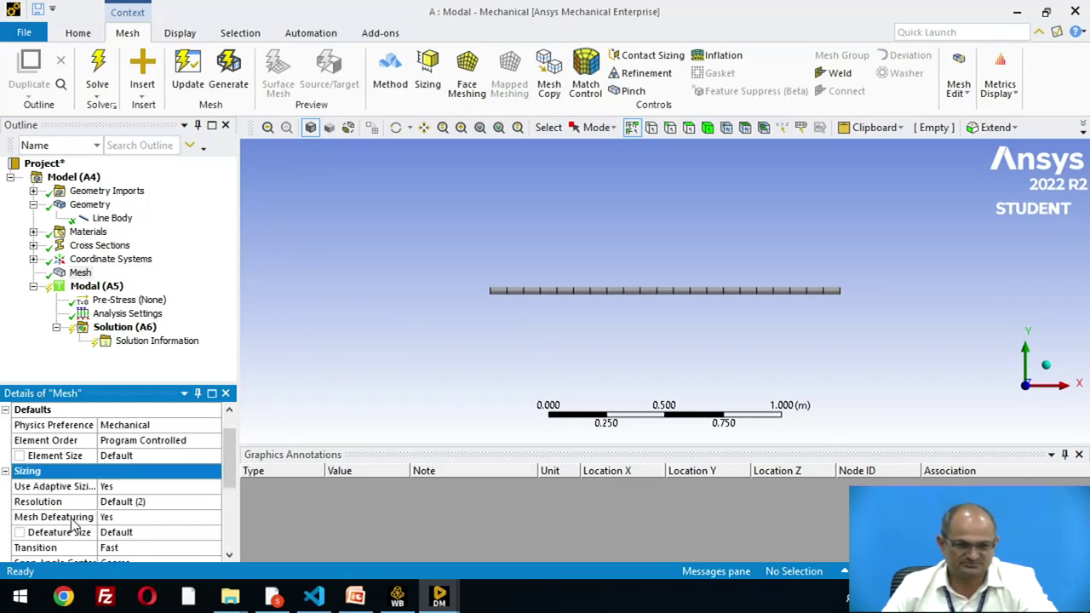
left_click(123, 503)
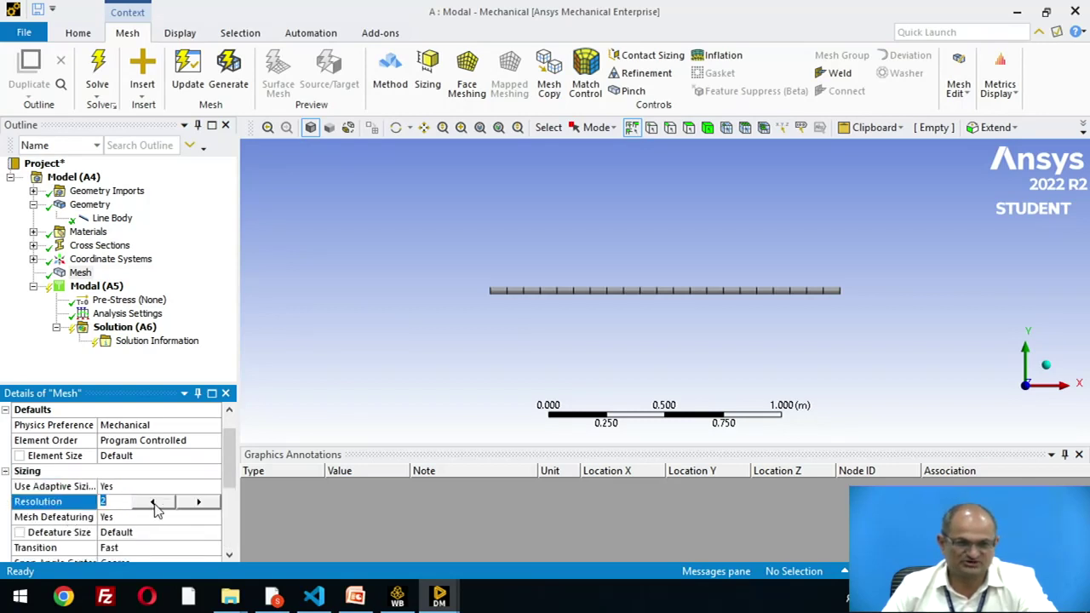
left_click(199, 503)
left_click(198, 503)
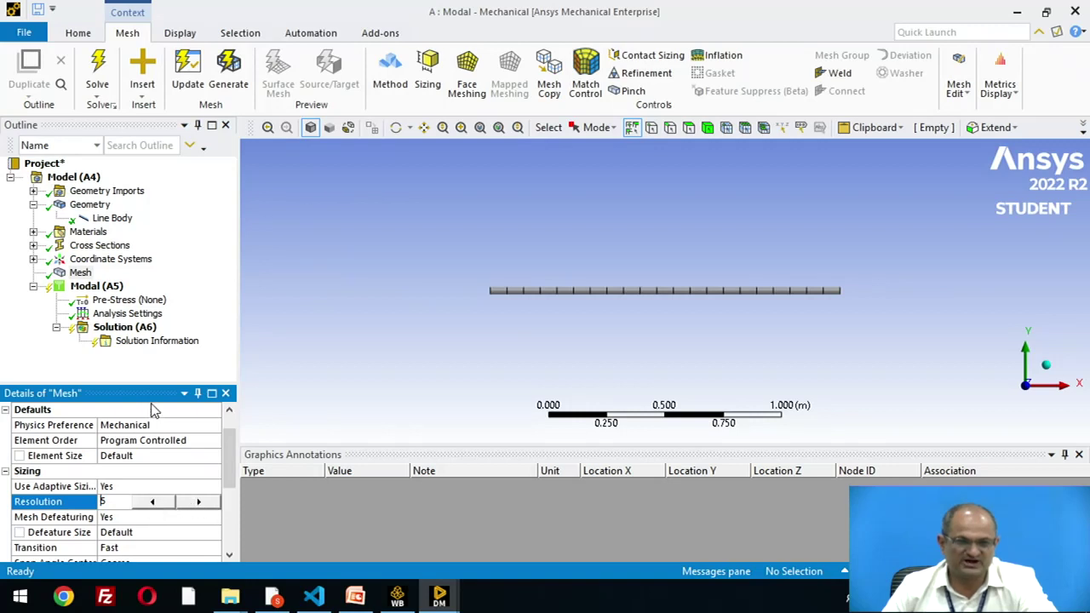
left_click(150, 284)
left_click(80, 273)
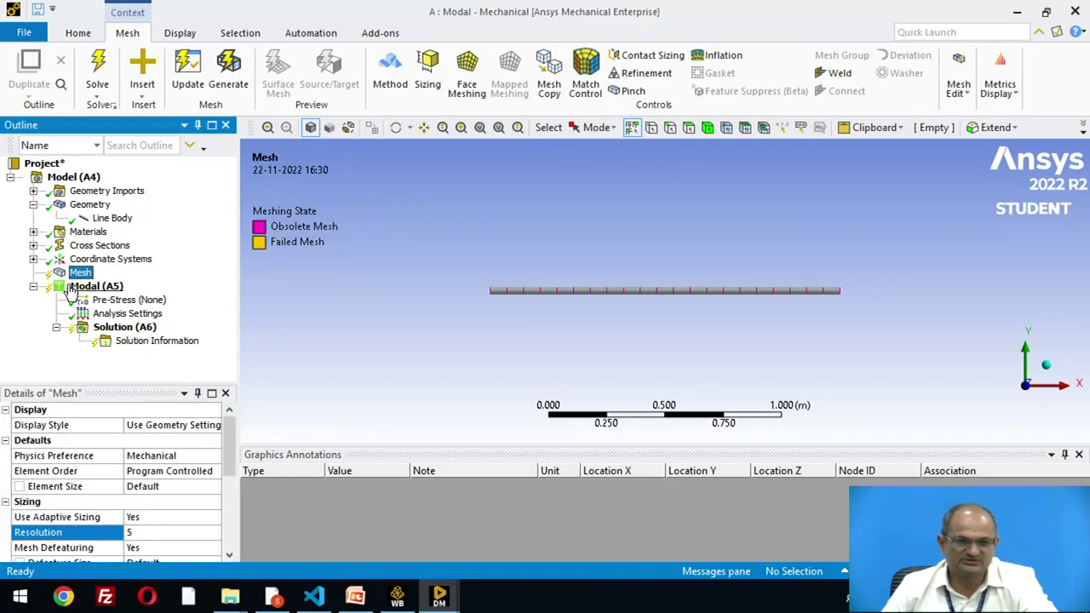
right_click(75, 281)
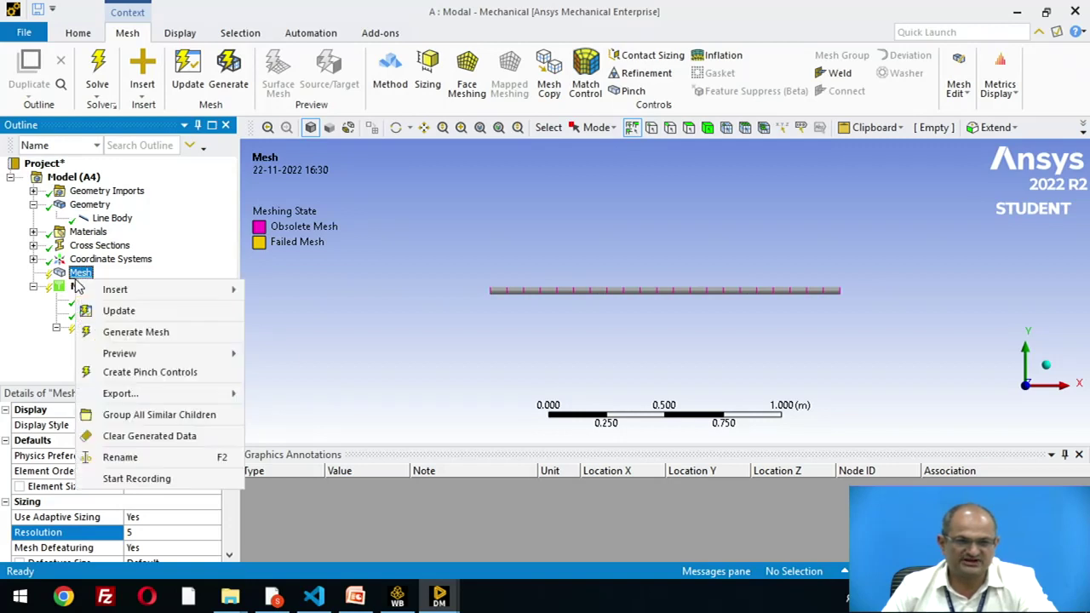
left_click(113, 312)
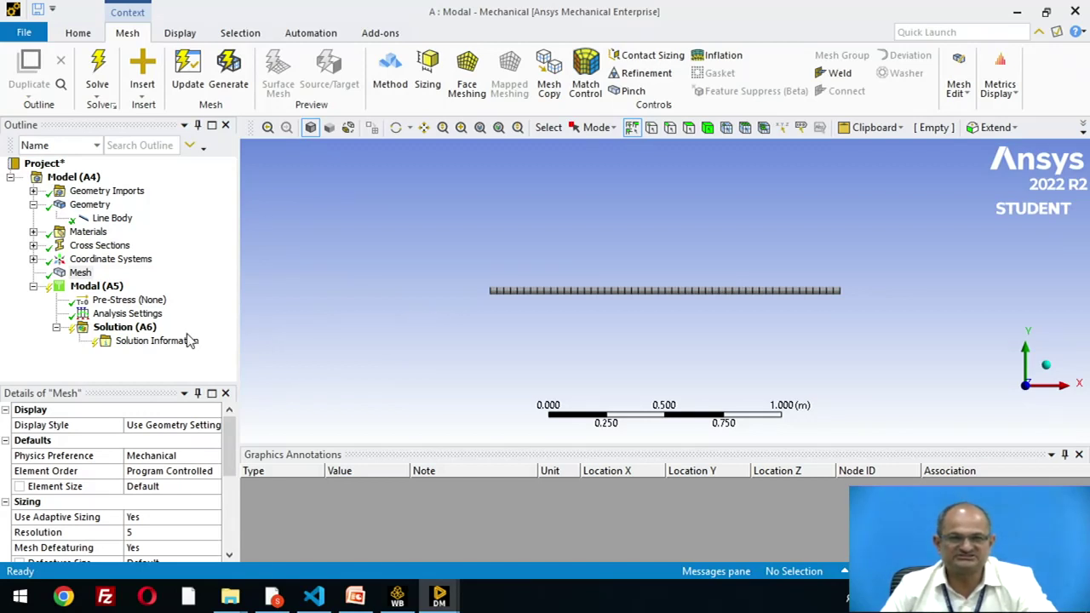
Insert a Remote Displacement under Modal (A5) scoped to the beam's left end vertex.
left_click(98, 288)
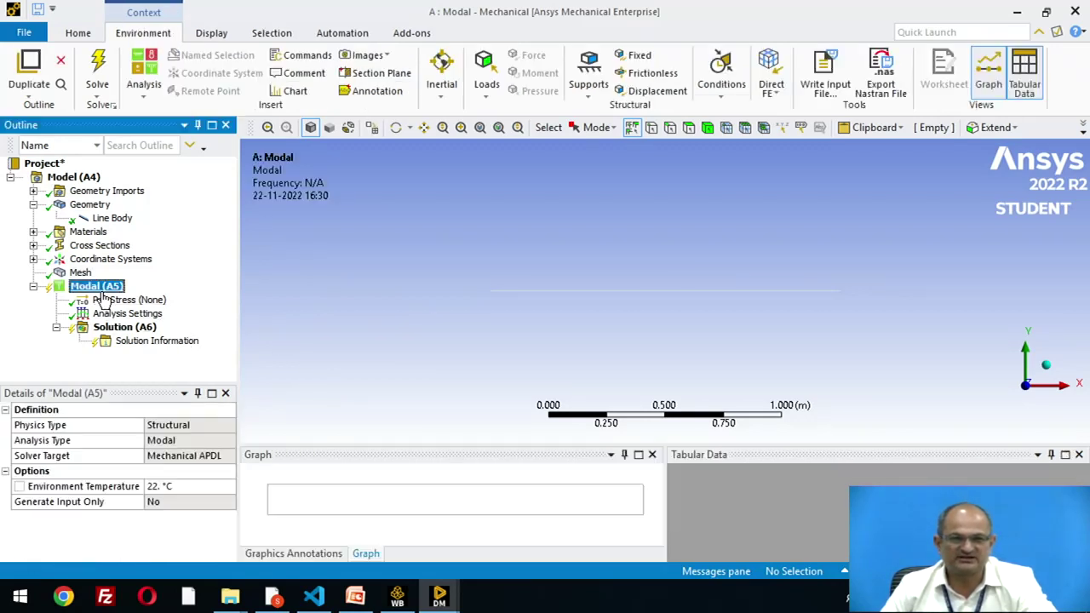
right_click(101, 294)
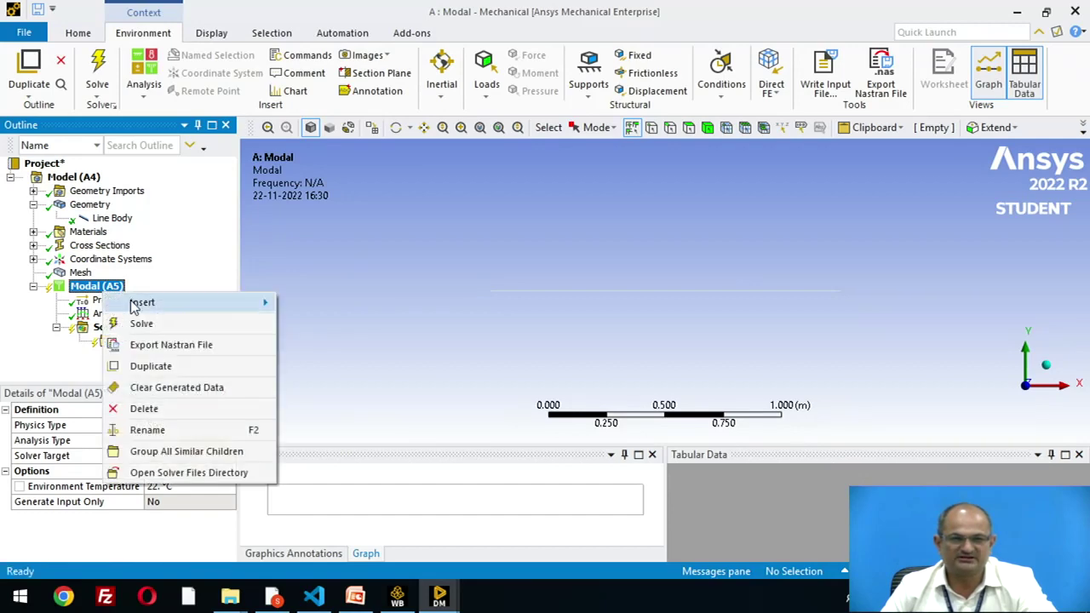
mouse_move(147, 303)
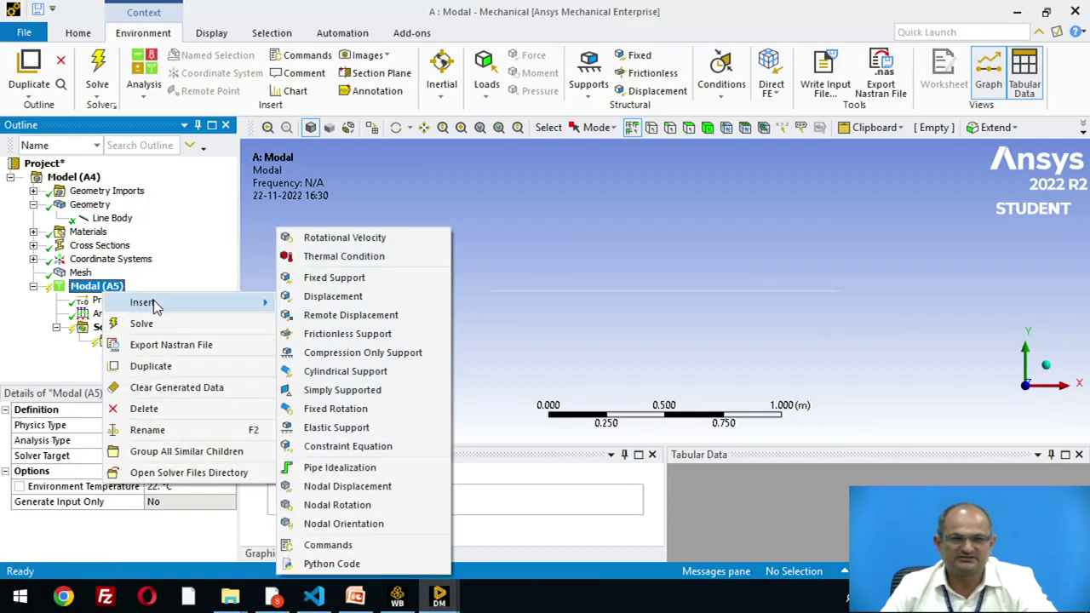
left_click(316, 317)
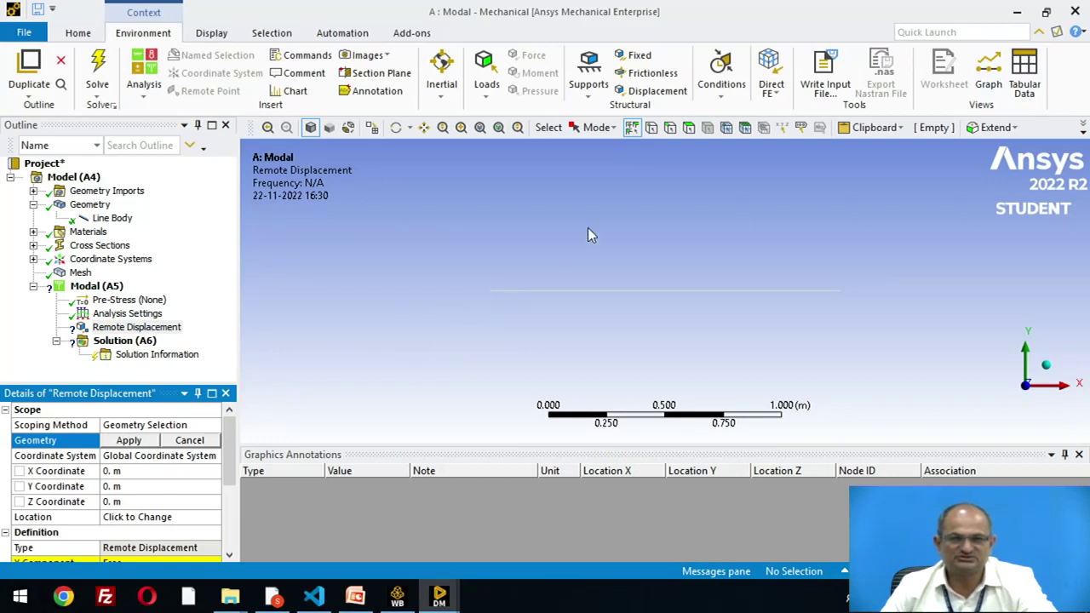
left_click(651, 128)
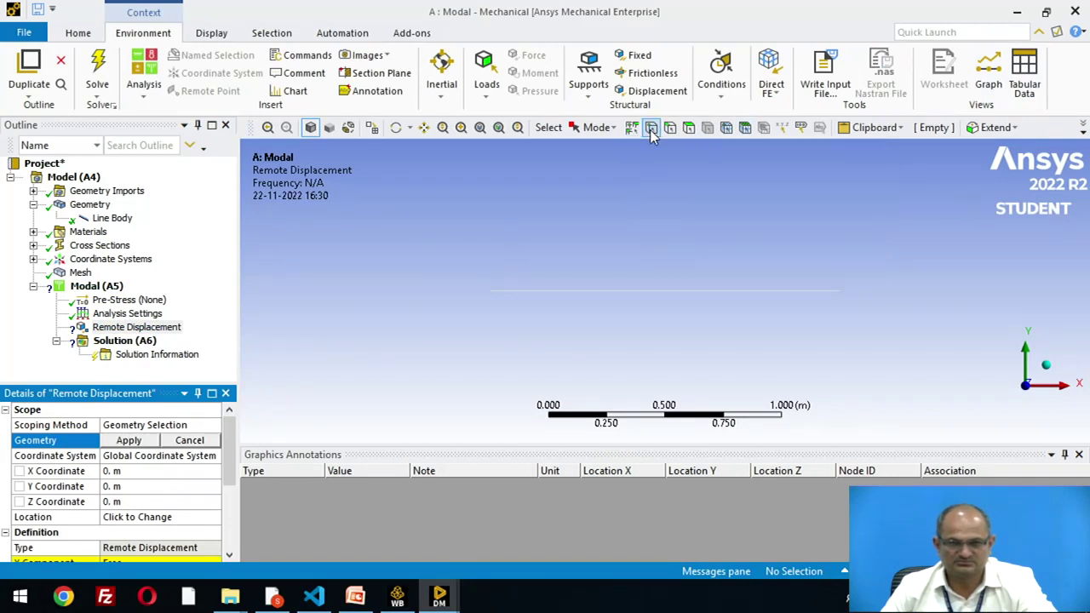
left_click(491, 292)
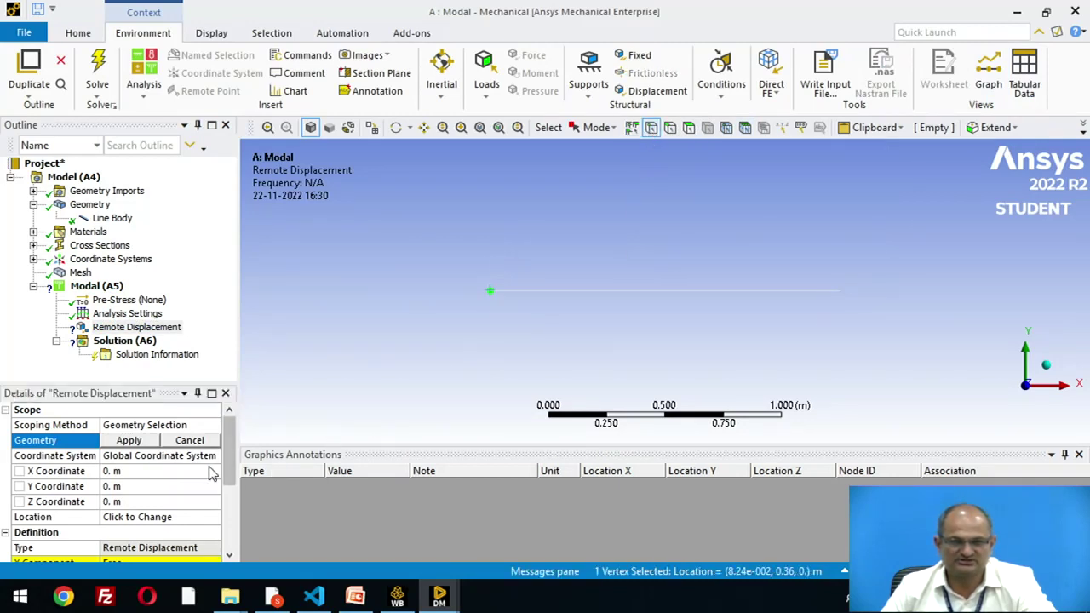
left_click(132, 441)
Set the left support's X, Y and Z translation components to 0 m.
scroll(156, 451, "down", 2)
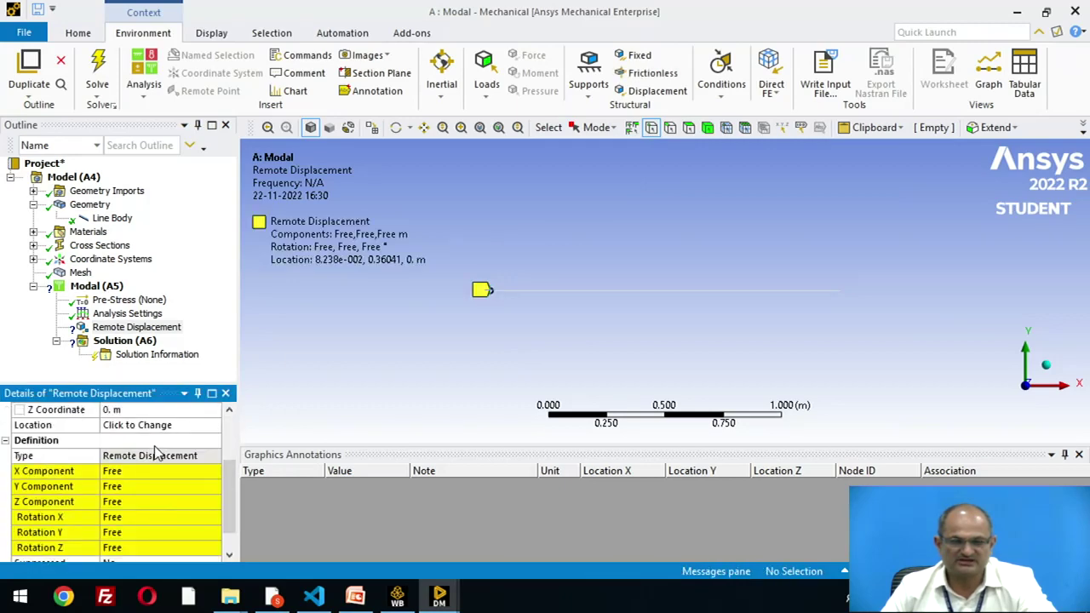
left_click(140, 475)
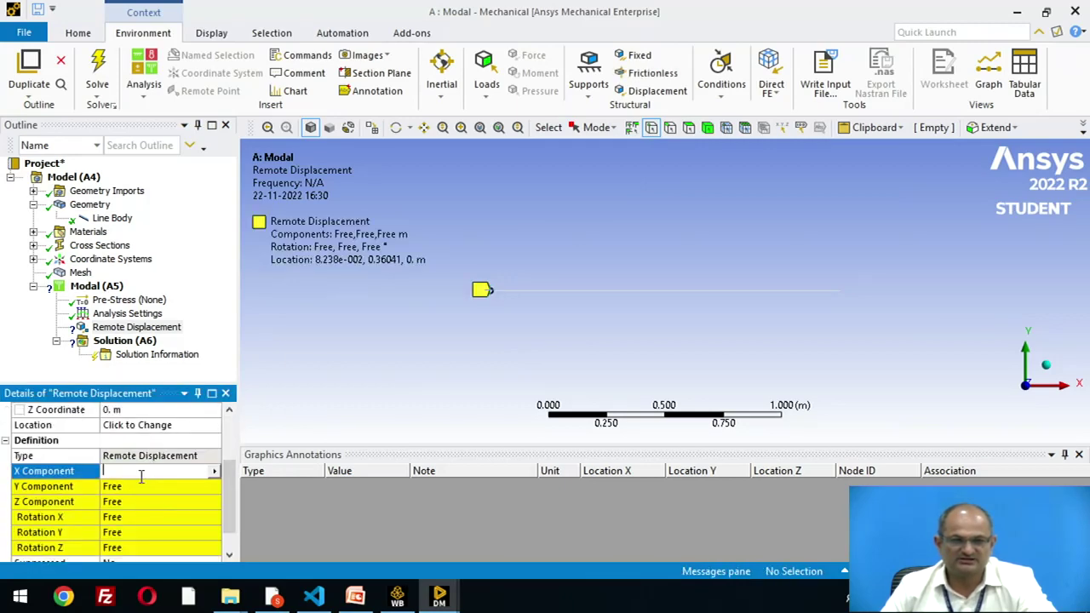
type("0")
key("Return")
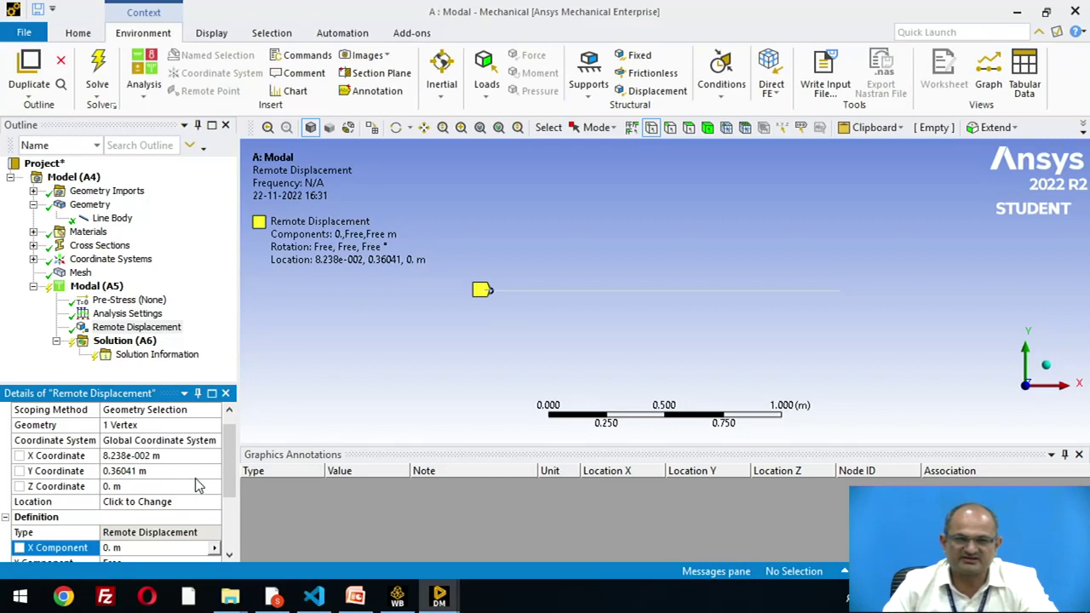
scroll(200, 510, "down", 2)
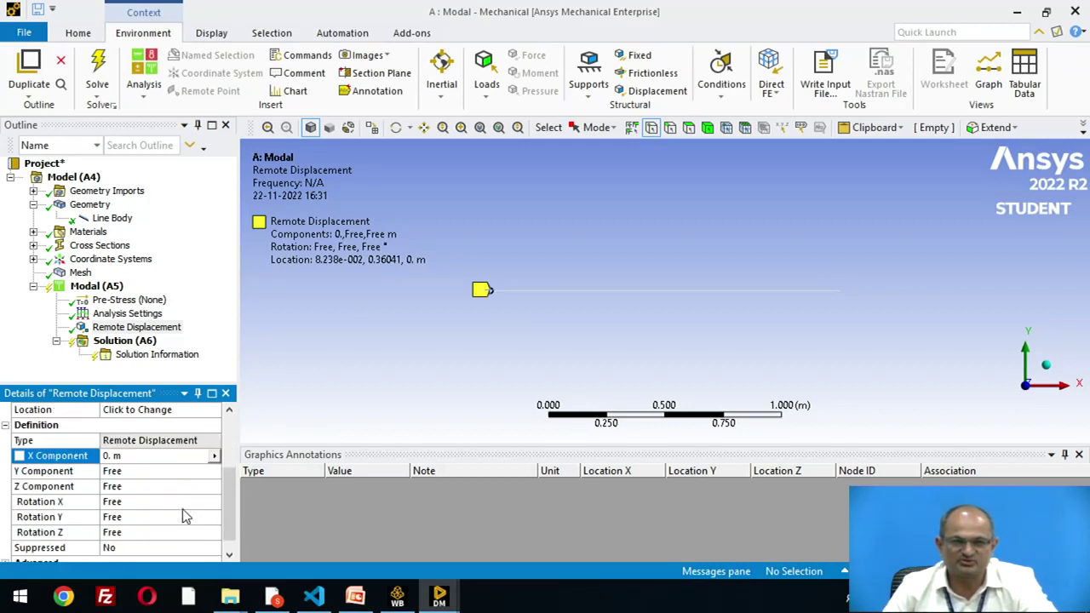
left_click(138, 472)
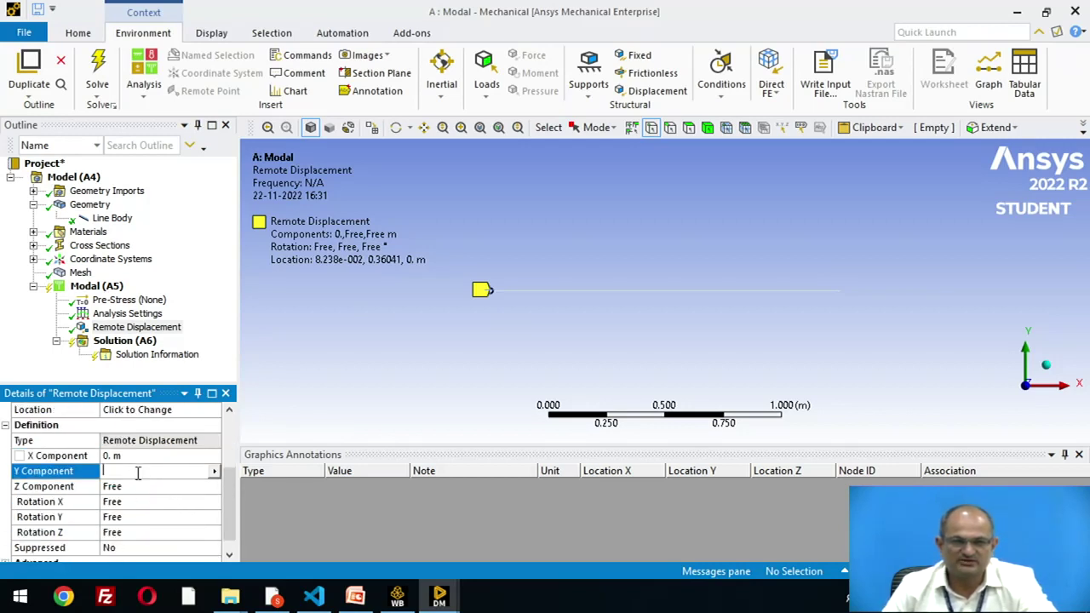
type("0")
key("Return")
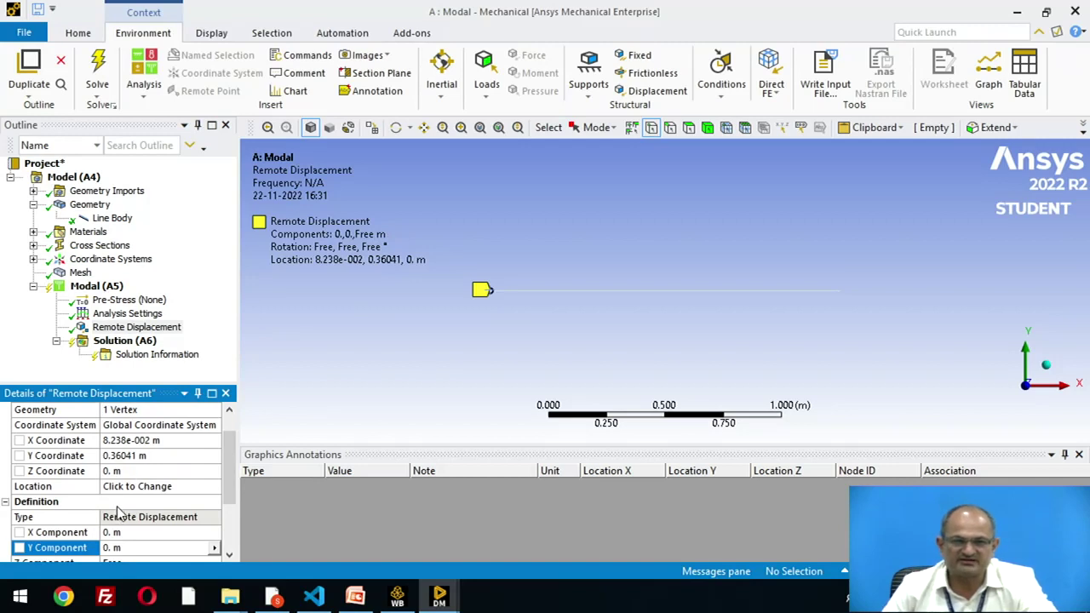
scroll(121, 504, "down", 1)
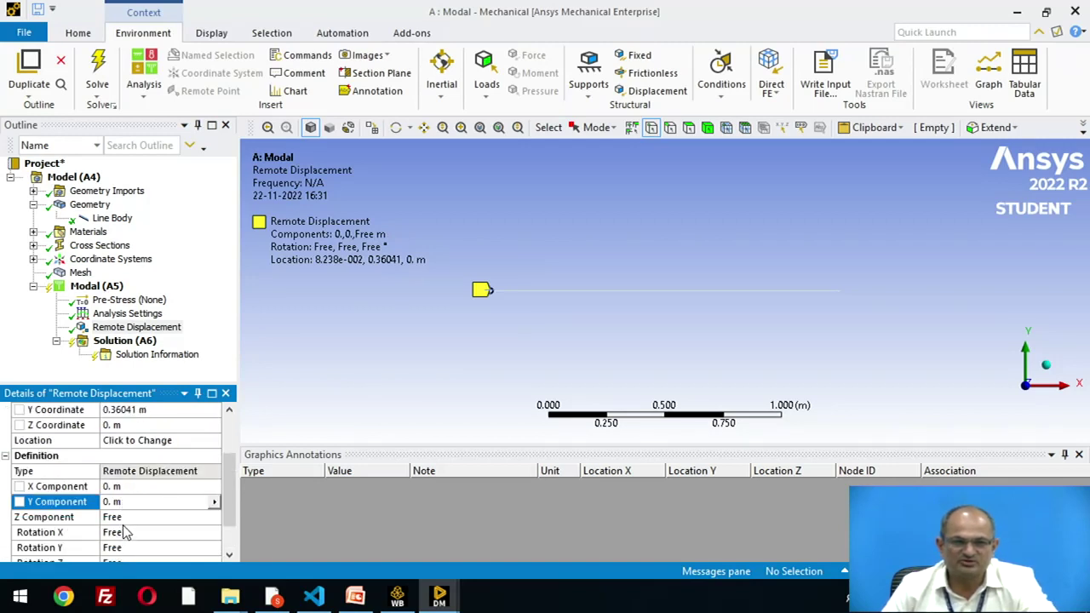
left_click(123, 518)
type("0")
key("Return")
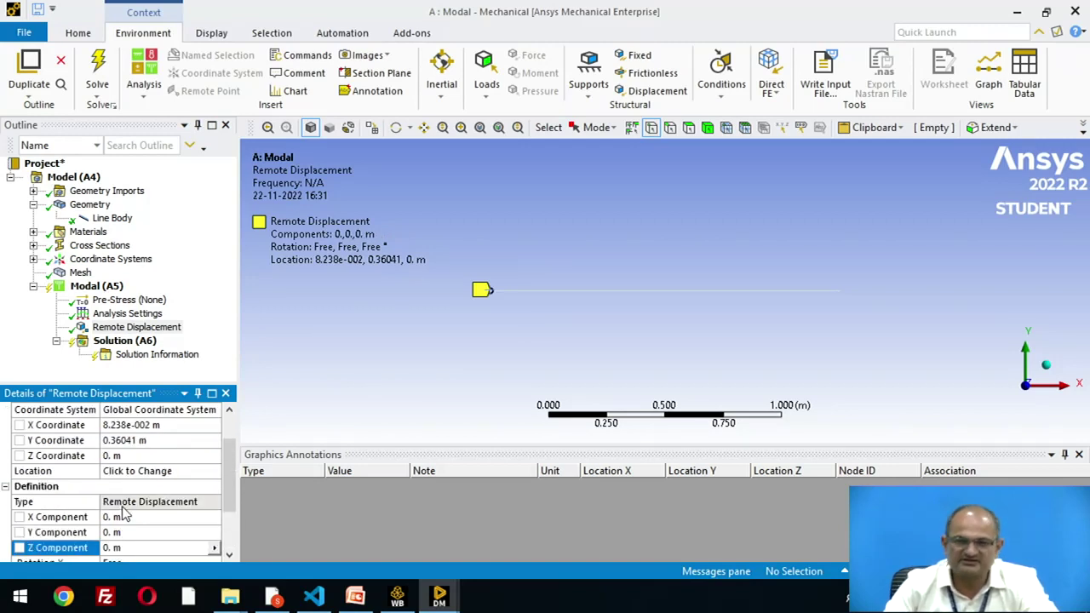
Fix the left support's Rotation X and Rotation Y at 0°, leaving Rotation Z free.
scroll(136, 509, "down", 2)
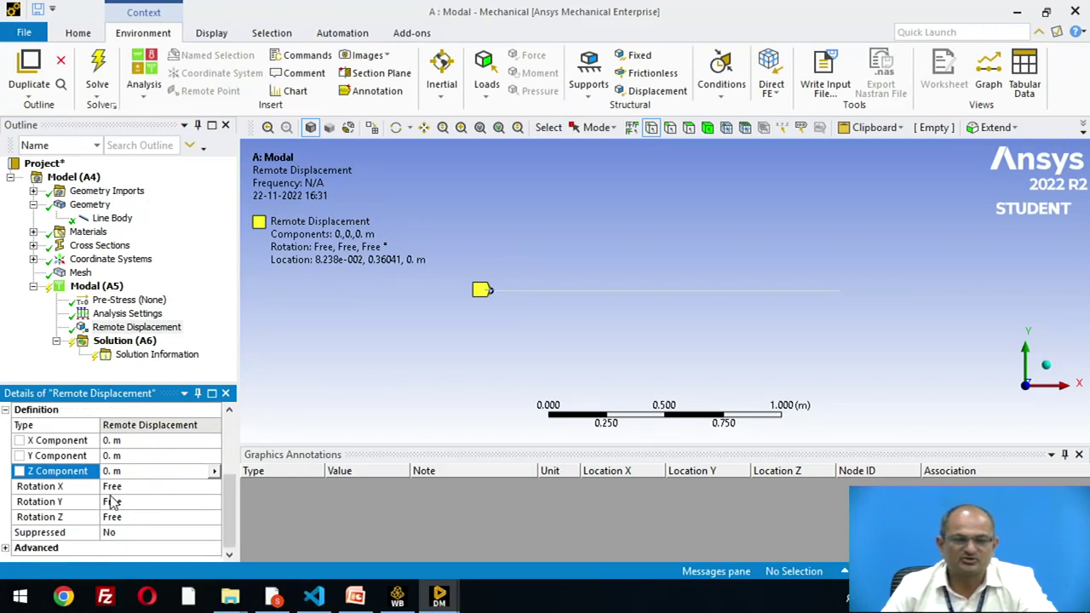
left_click(125, 493)
type("0")
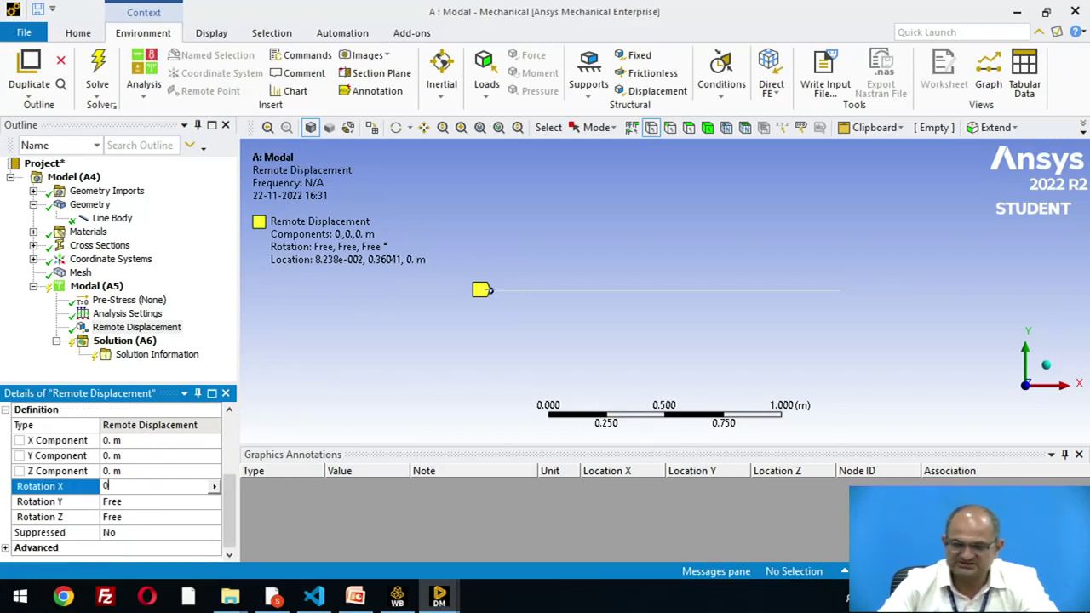
key("Return")
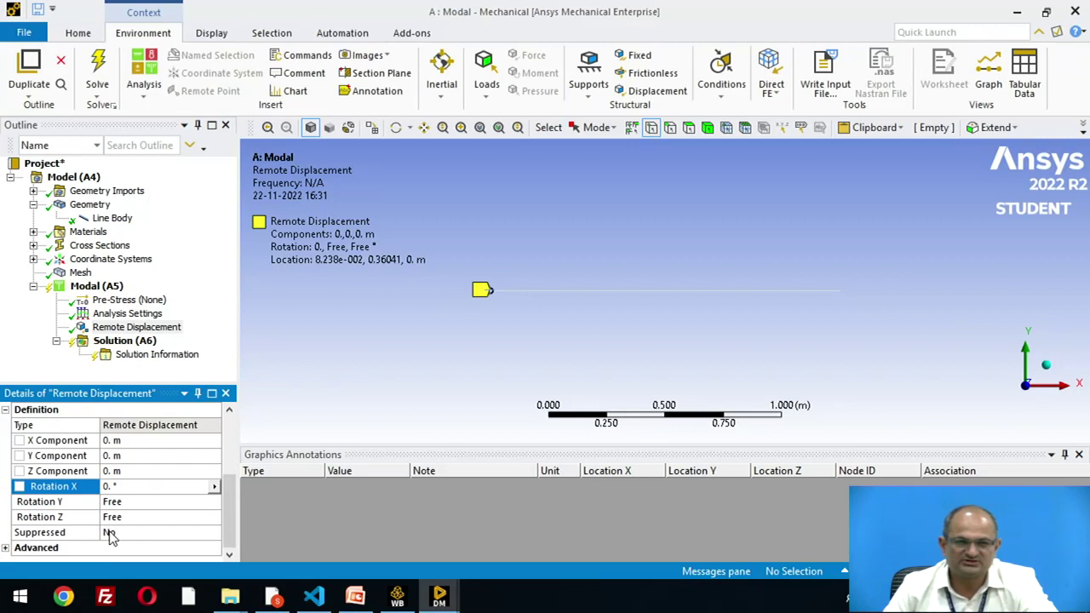
left_click(134, 503)
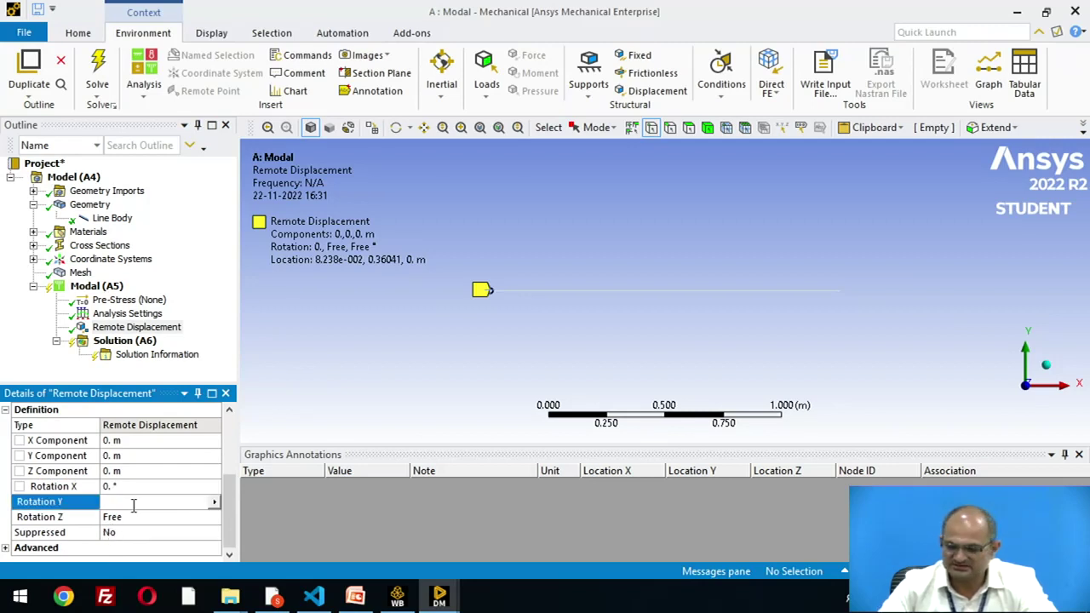
type("0")
key("Return")
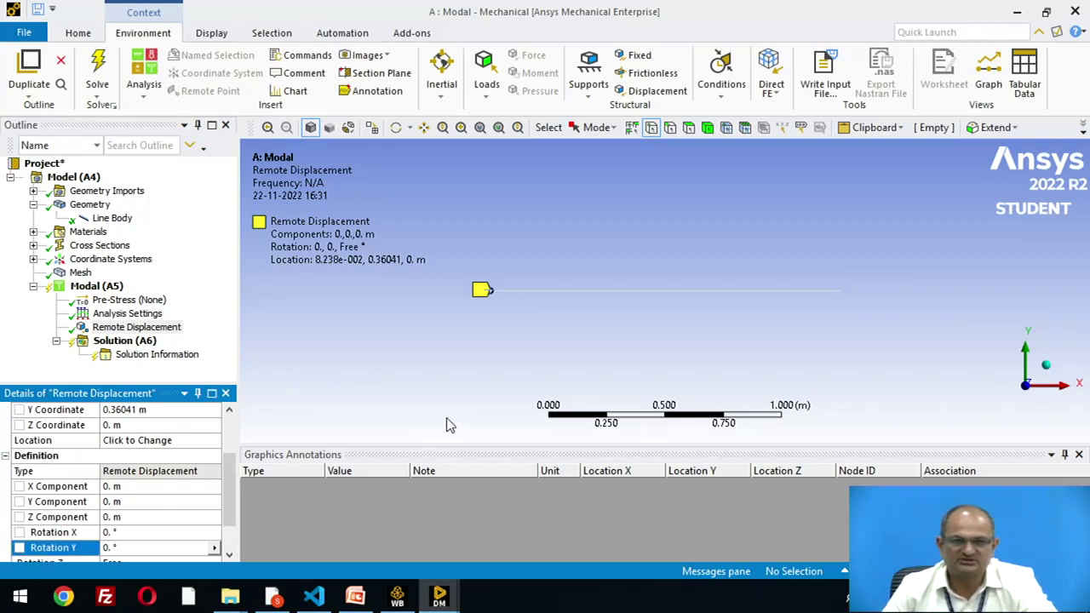
scroll(230, 470, "down", 1)
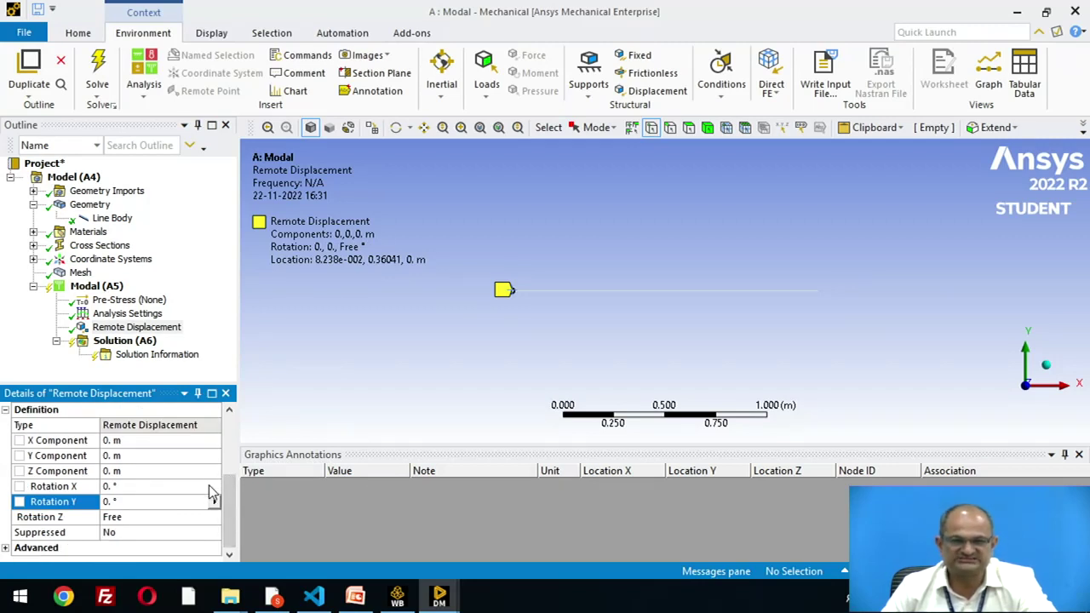
left_click(99, 290)
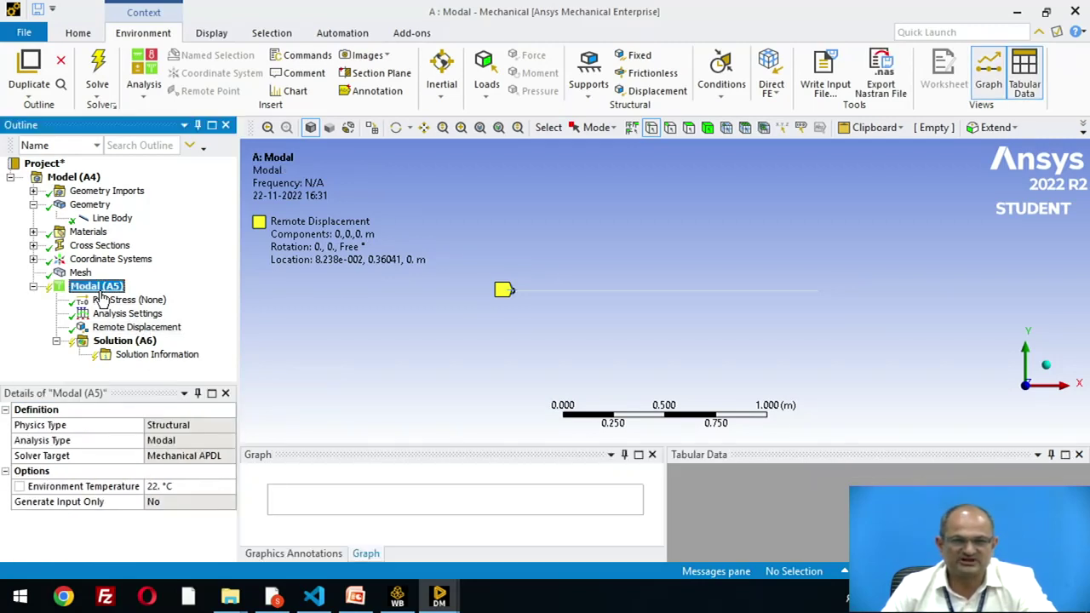
Insert Remote Displacement 2 scoped to the beam's right end vertex.
right_click(100, 291)
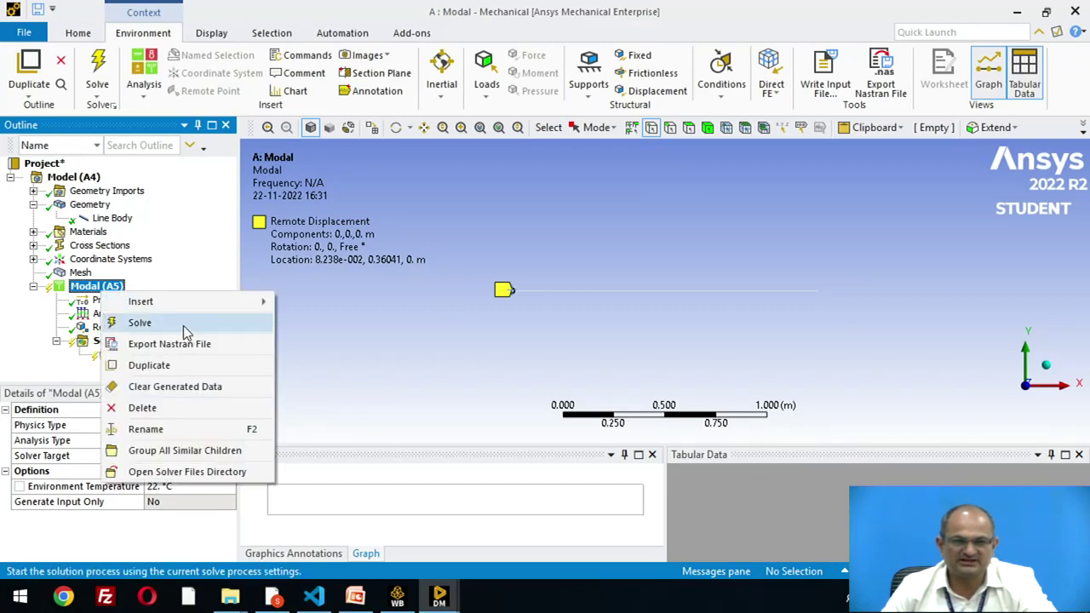
mouse_move(173, 309)
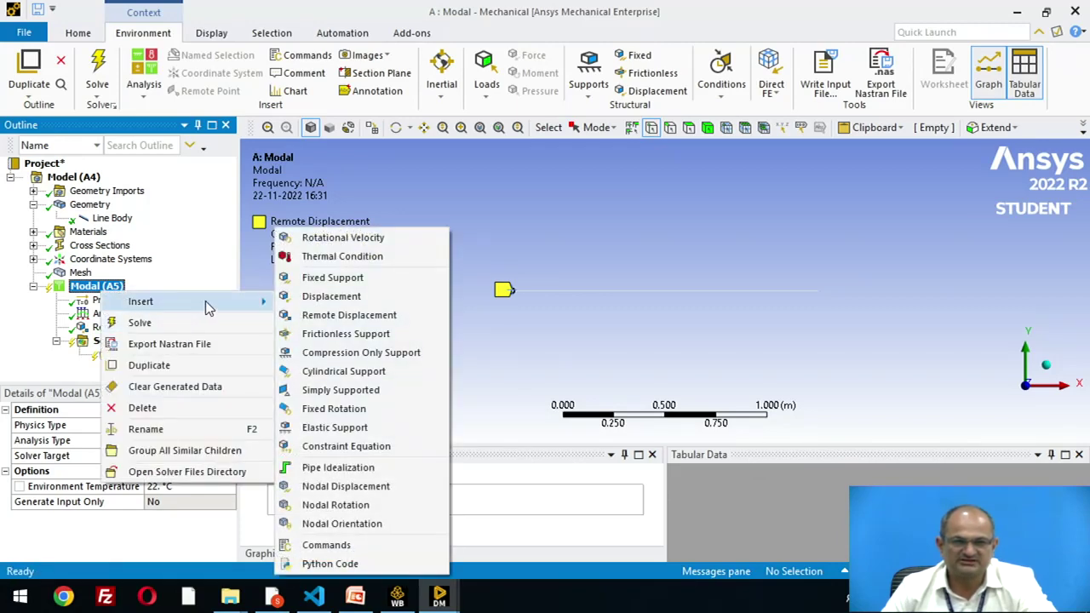
left_click(345, 316)
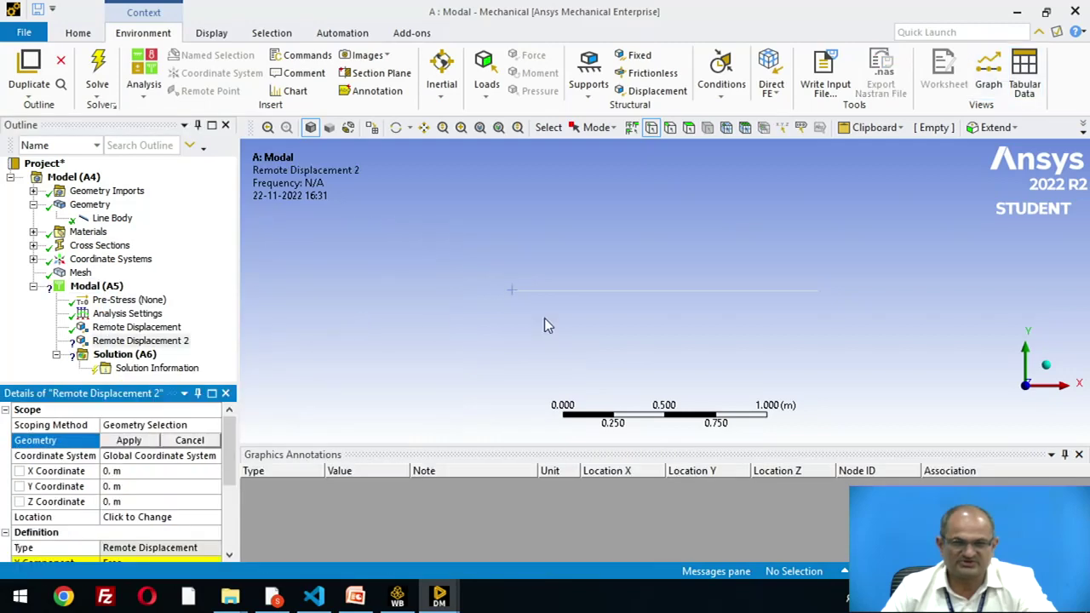
left_click(817, 291)
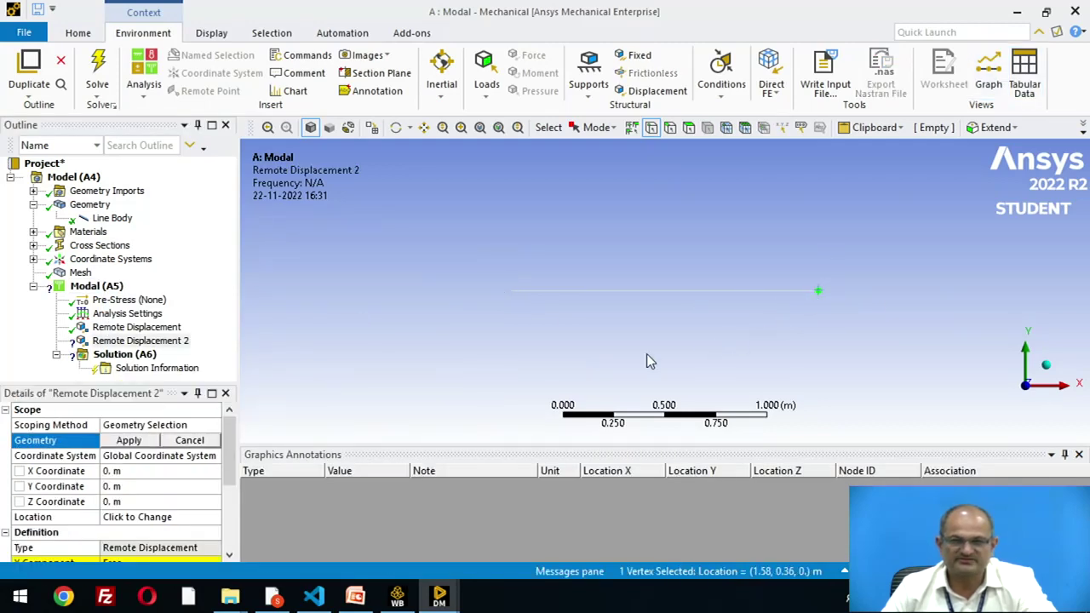
left_click(129, 440)
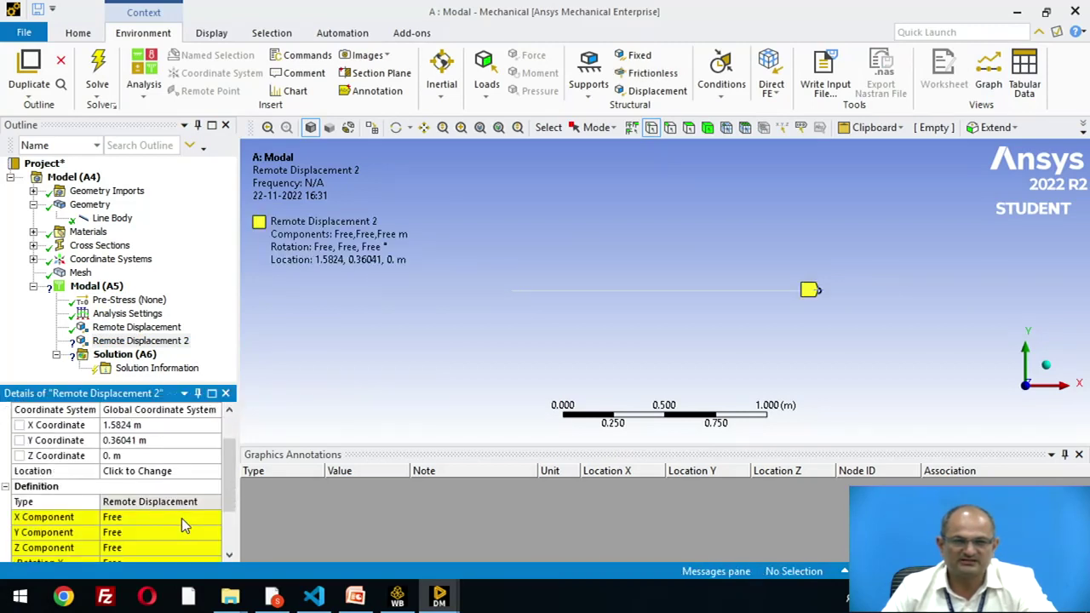
Set Remote Displacement 2's X, Y and Z translation components to 0 m.
left_click(142, 518)
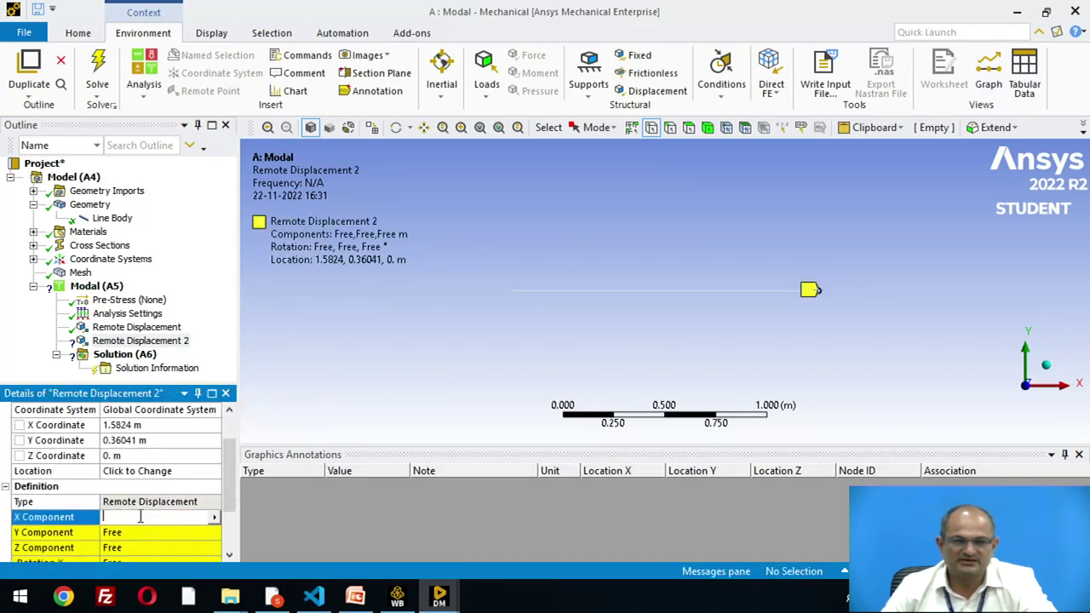
type("0")
key("Return")
scroll(85, 519, "down", 2)
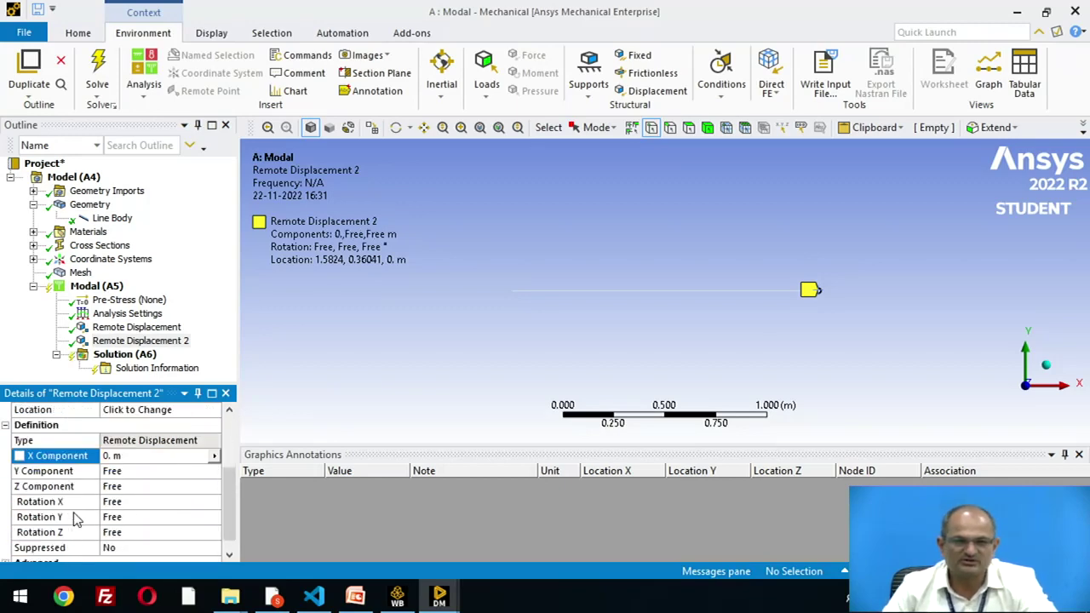
left_click(120, 472)
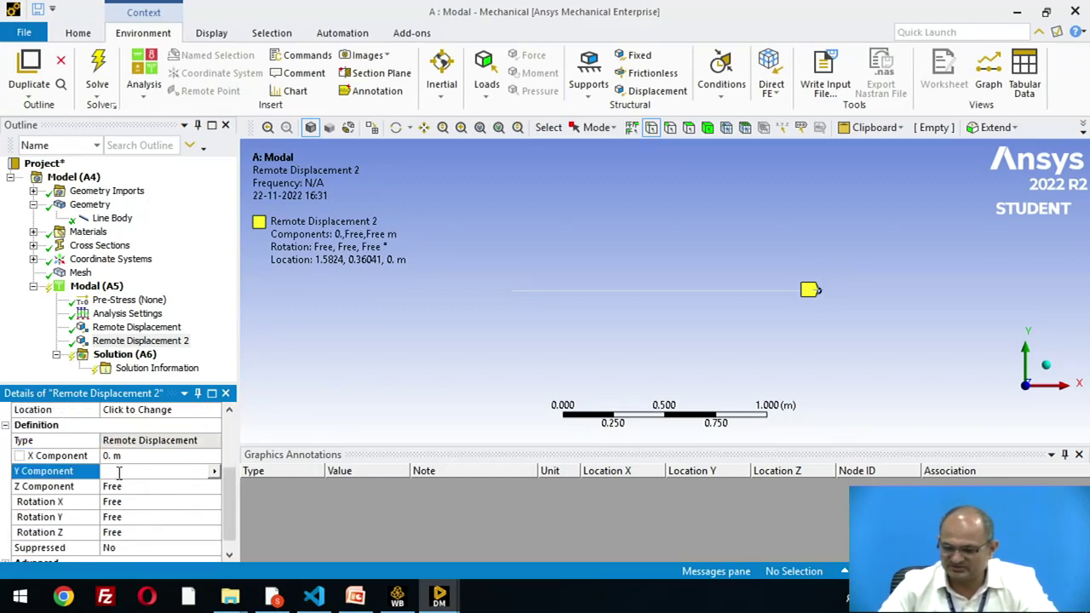
type("0")
key("Return")
scroll(124, 492, "down", 2)
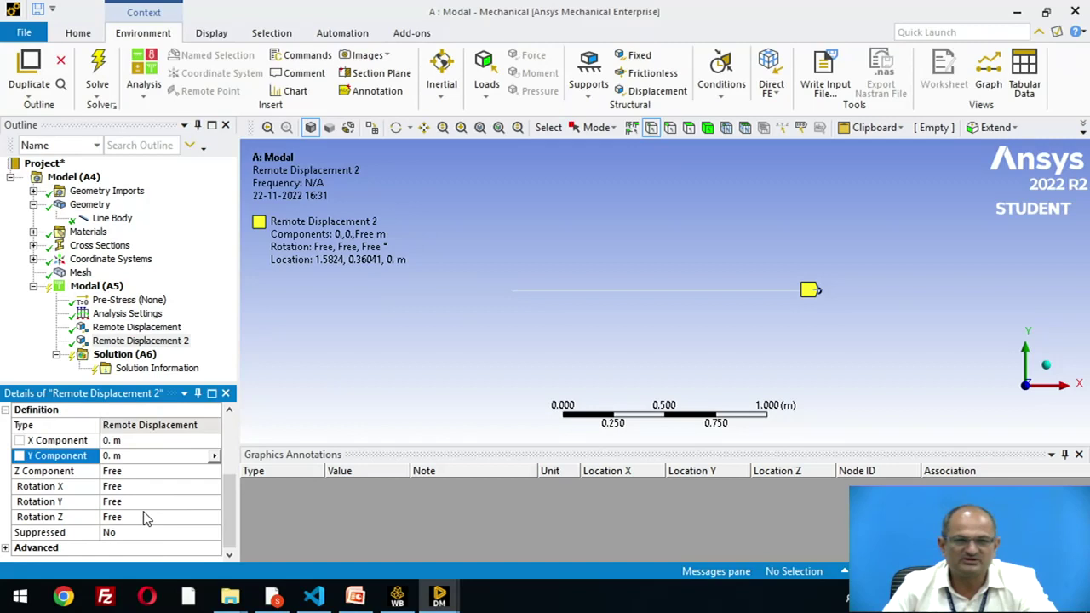
left_click(120, 471)
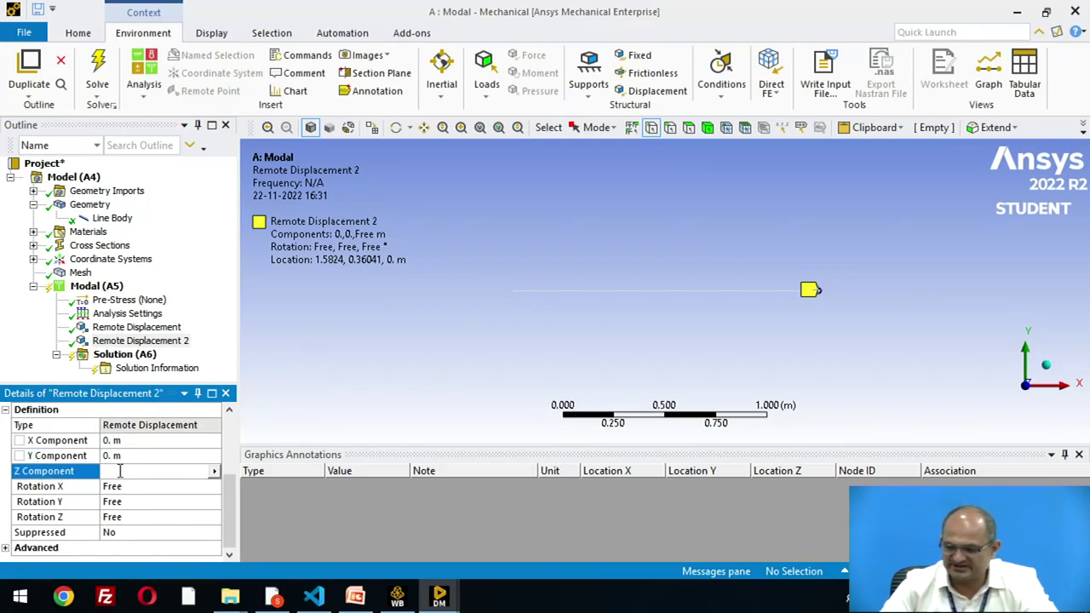
type("0")
key("Return")
Fix Remote Displacement 2's Rotation X and Rotation Y at 0, leaving Rotation Z free.
scroll(120, 477, "down", 2)
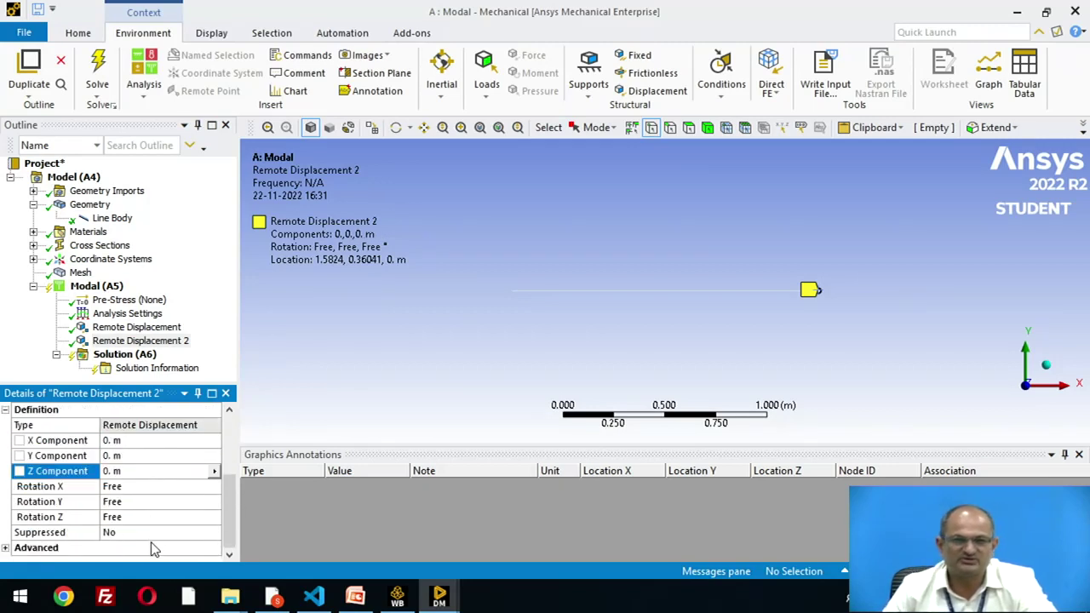
left_click(128, 487)
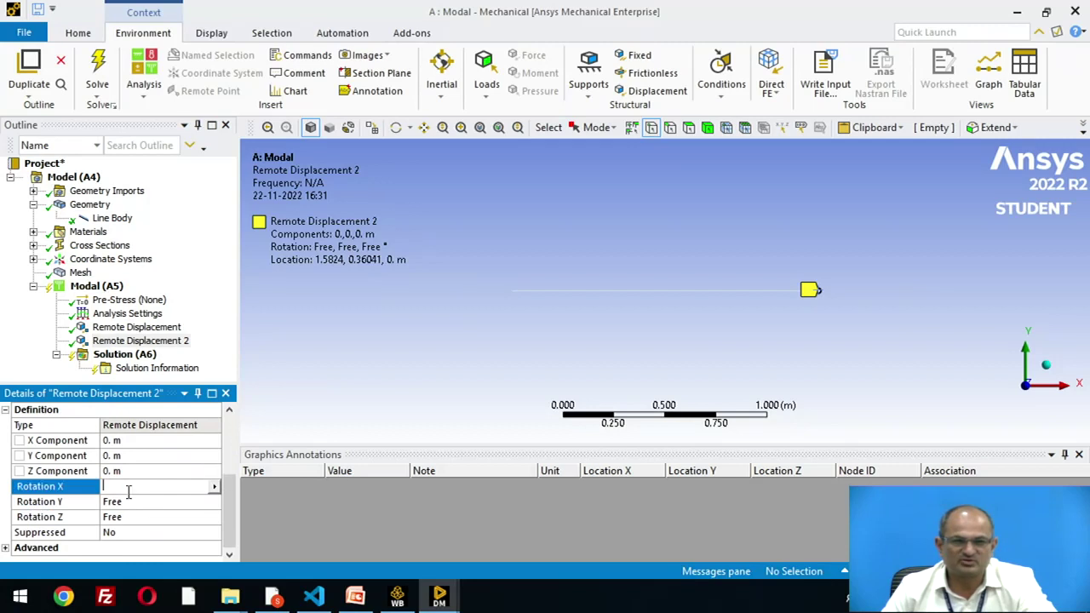
key("Return")
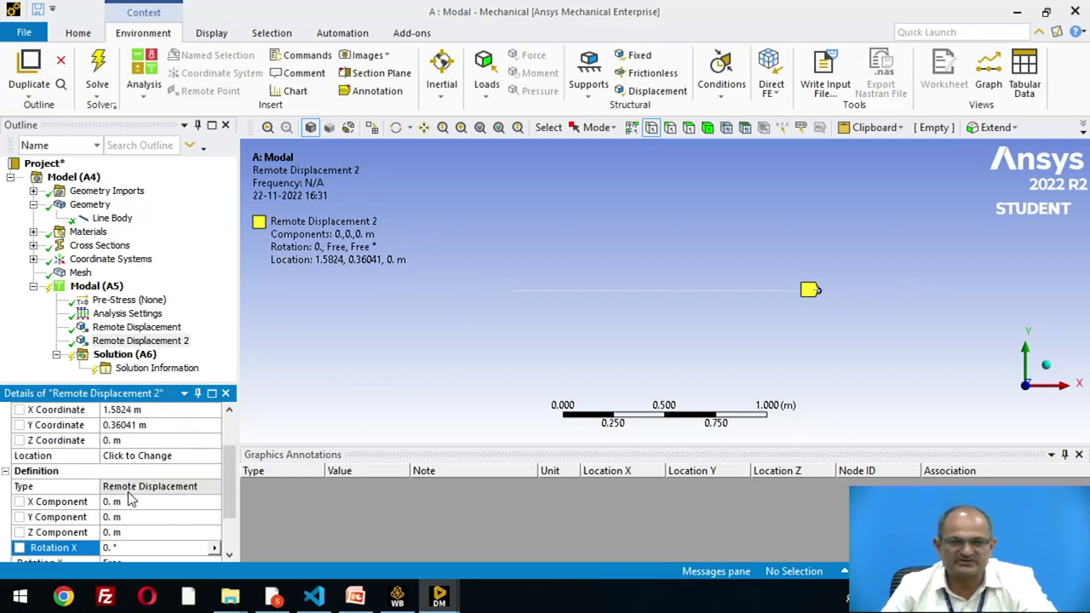
scroll(124, 509, "down", 2)
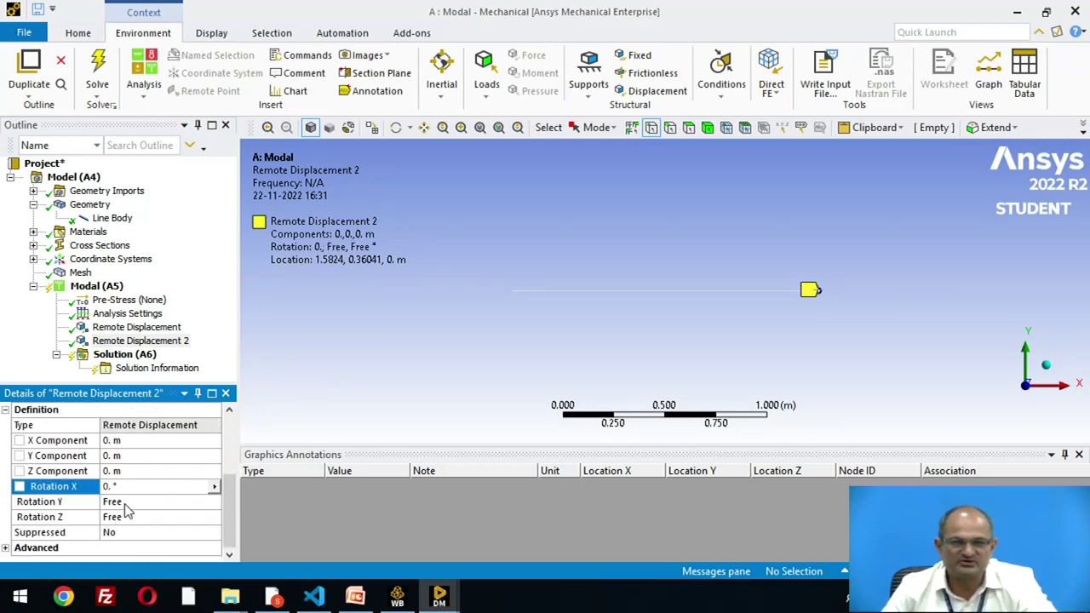
left_click(125, 503)
type("0")
key("Return")
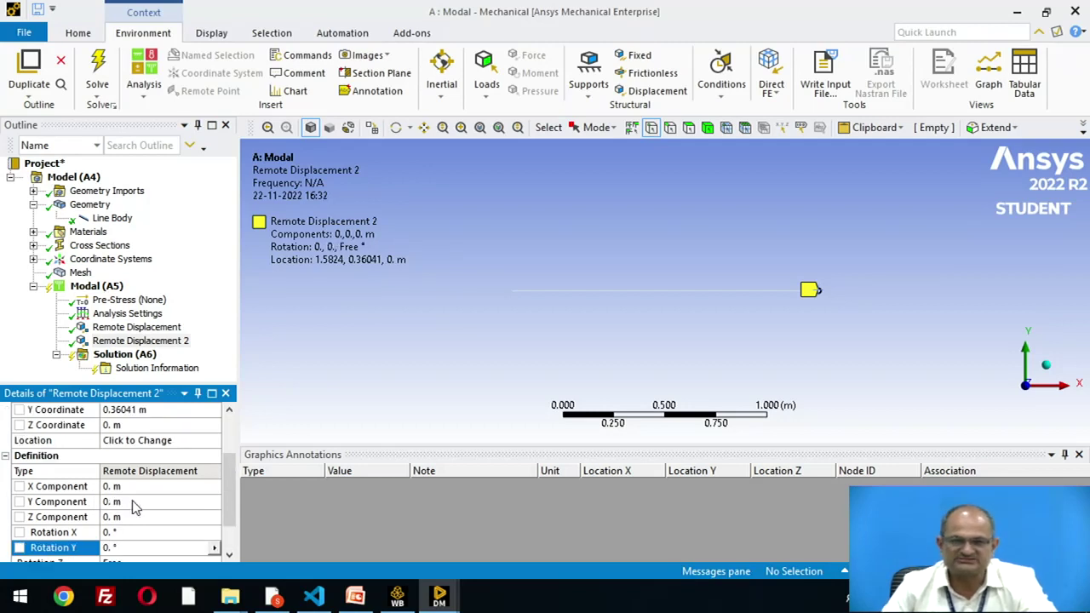
scroll(161, 517, "down", 1)
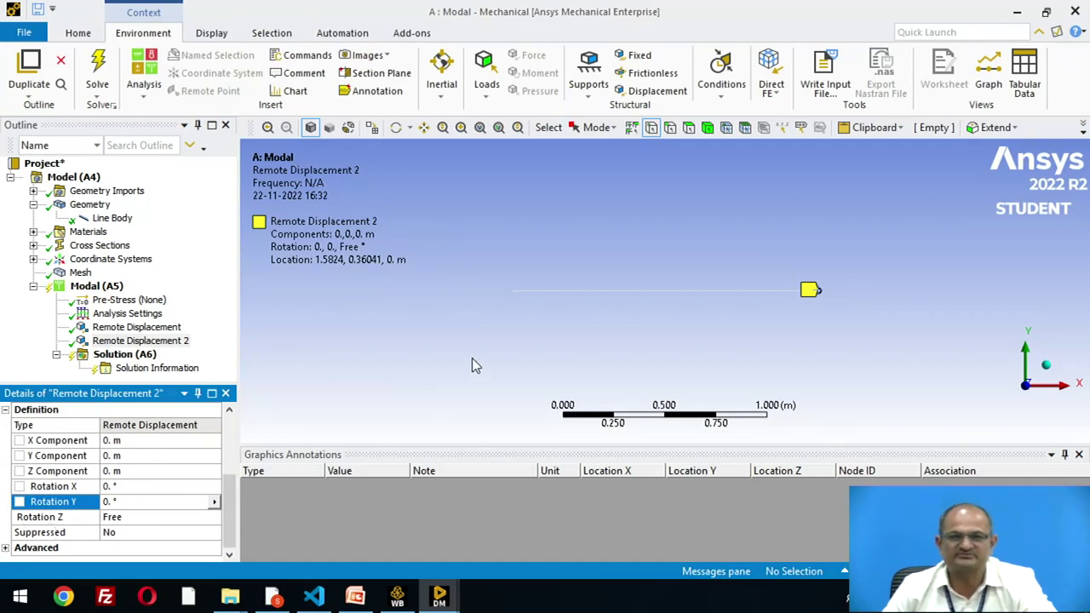
Solve Modal (A5) and view the six natural frequencies, 27.042 Hz to 328.72 Hz, in Solution (A6).
left_click(99, 288)
right_click(102, 294)
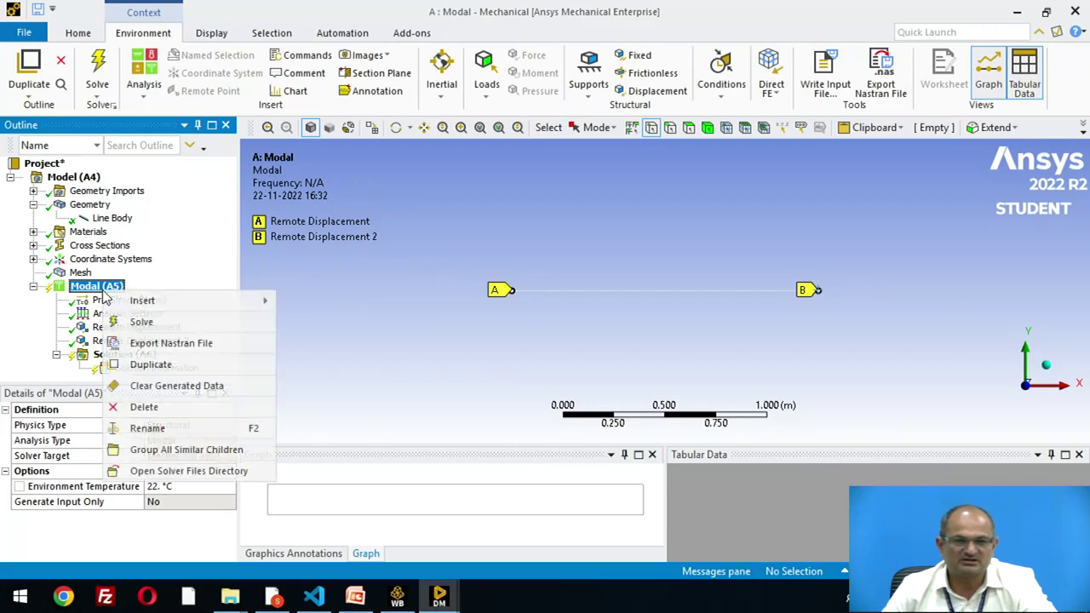
left_click(151, 321)
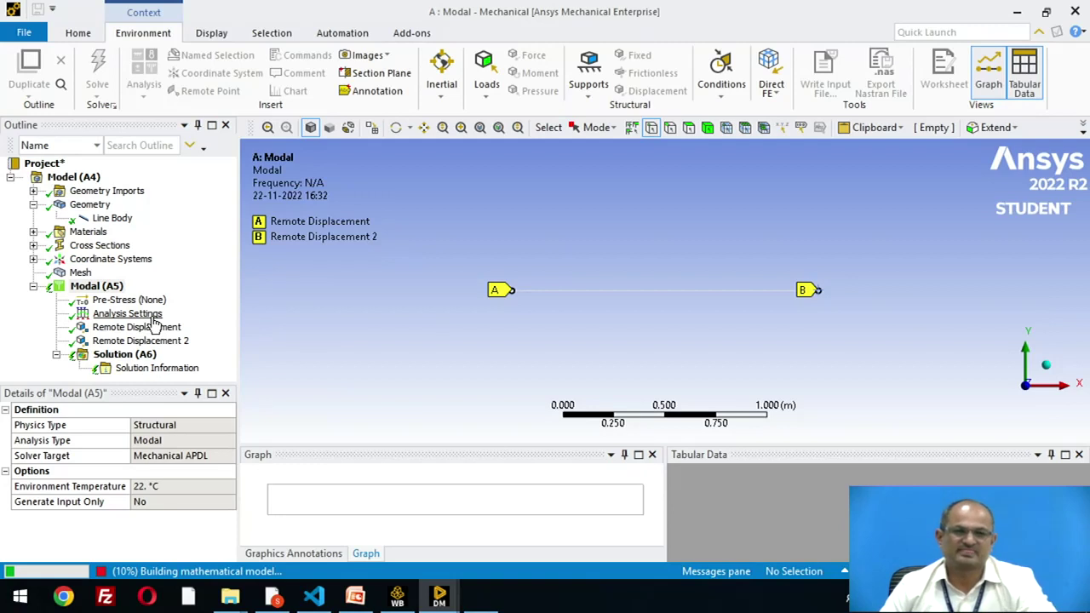
left_click(95, 290)
right_click(95, 292)
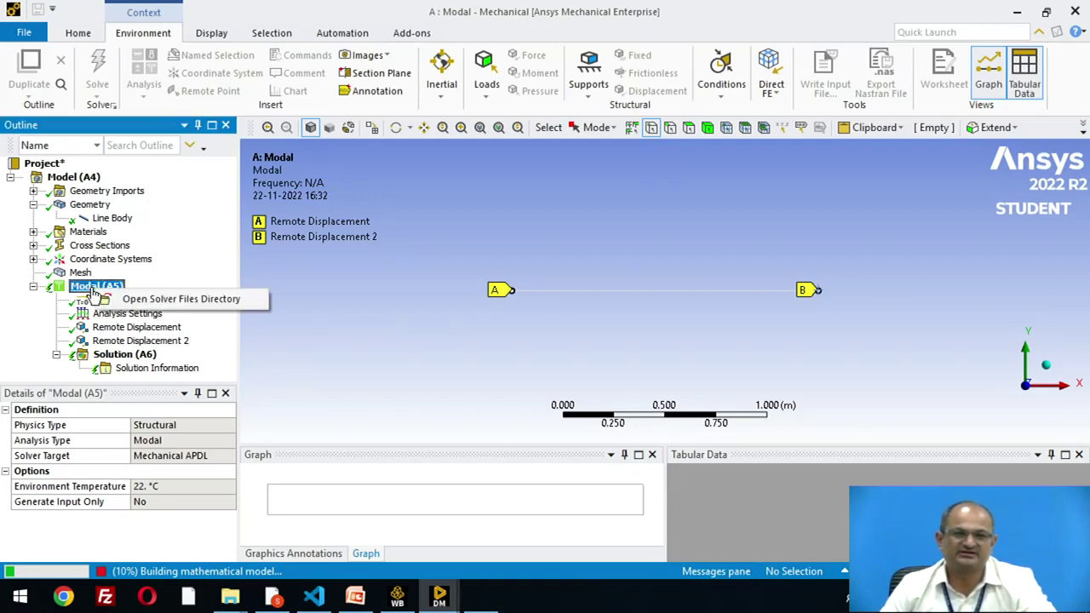
left_click(213, 245)
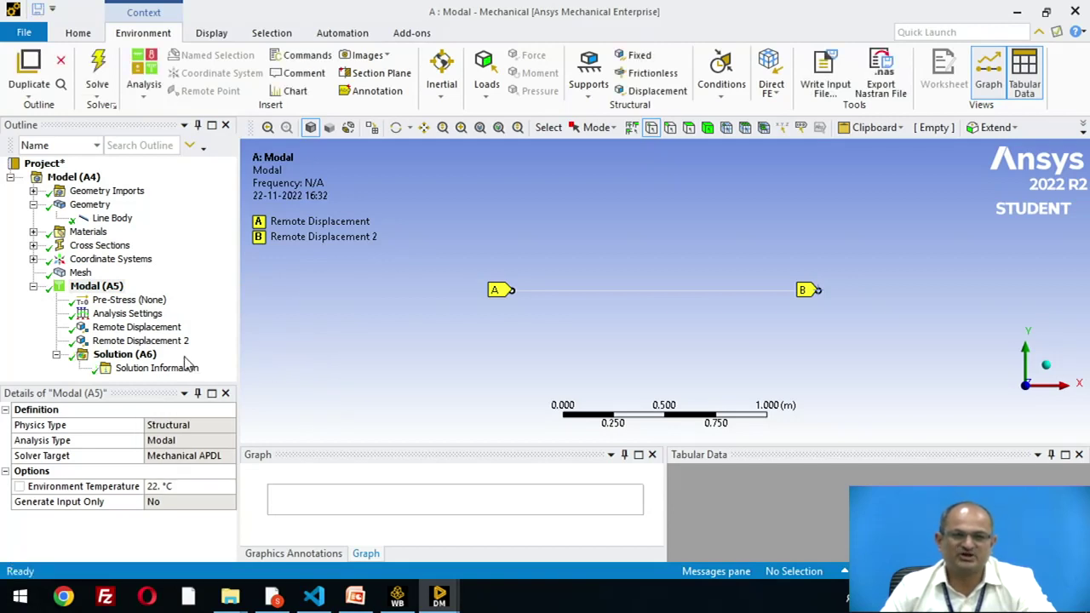
left_click(124, 357)
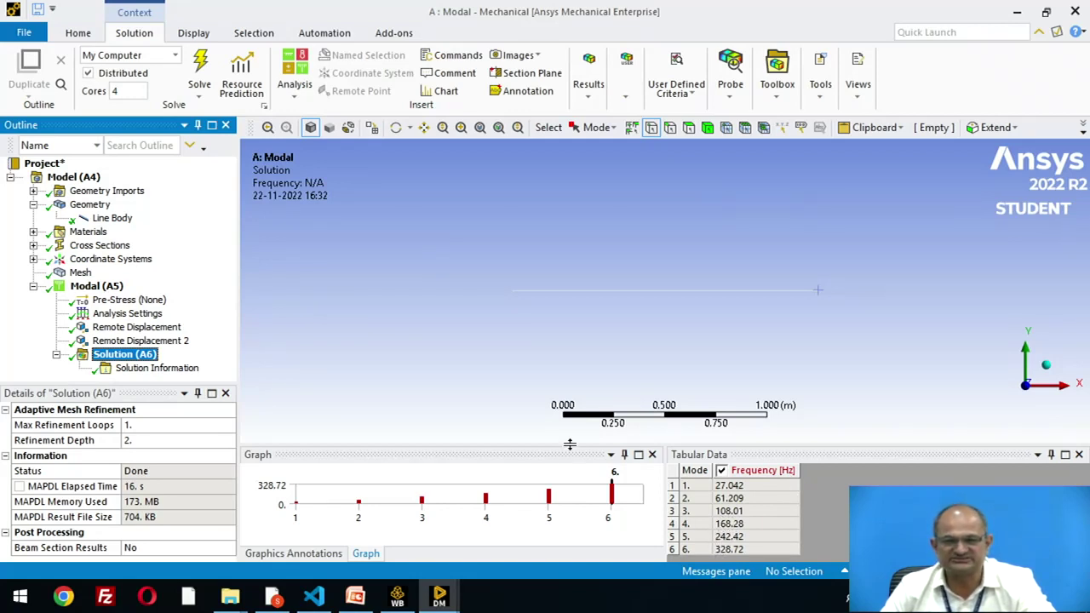
Create Total Deformation mode shape results for all six frequency rows.
left_click(672, 474)
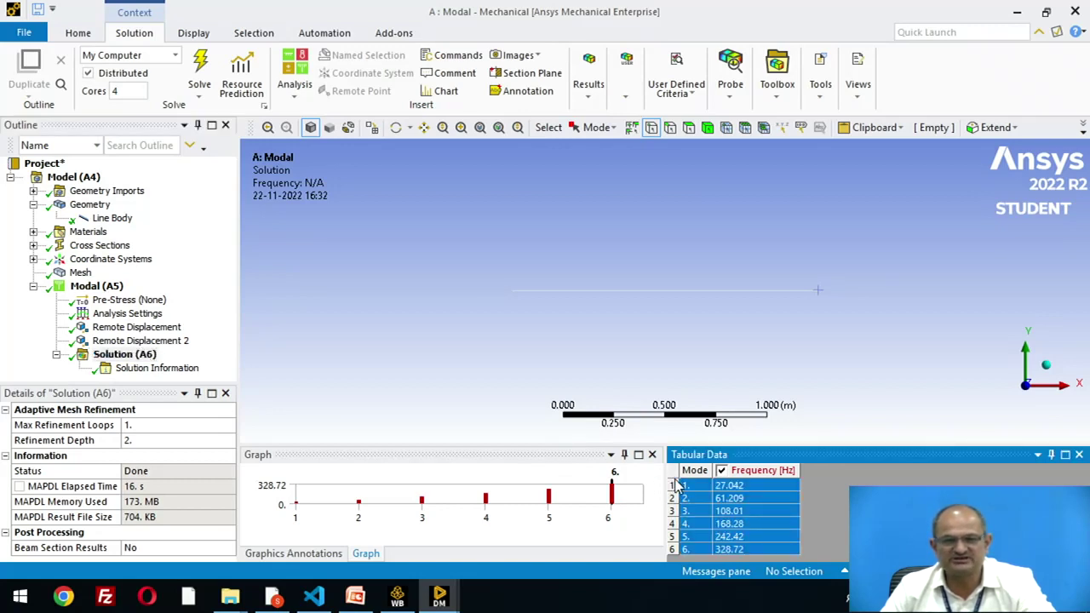
right_click(702, 499)
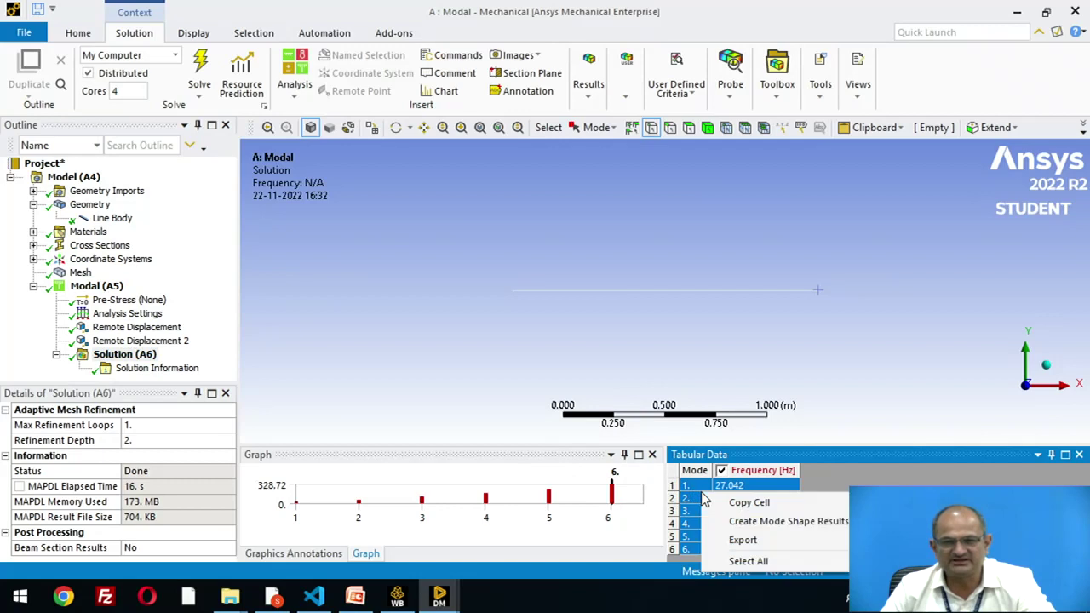
left_click(730, 522)
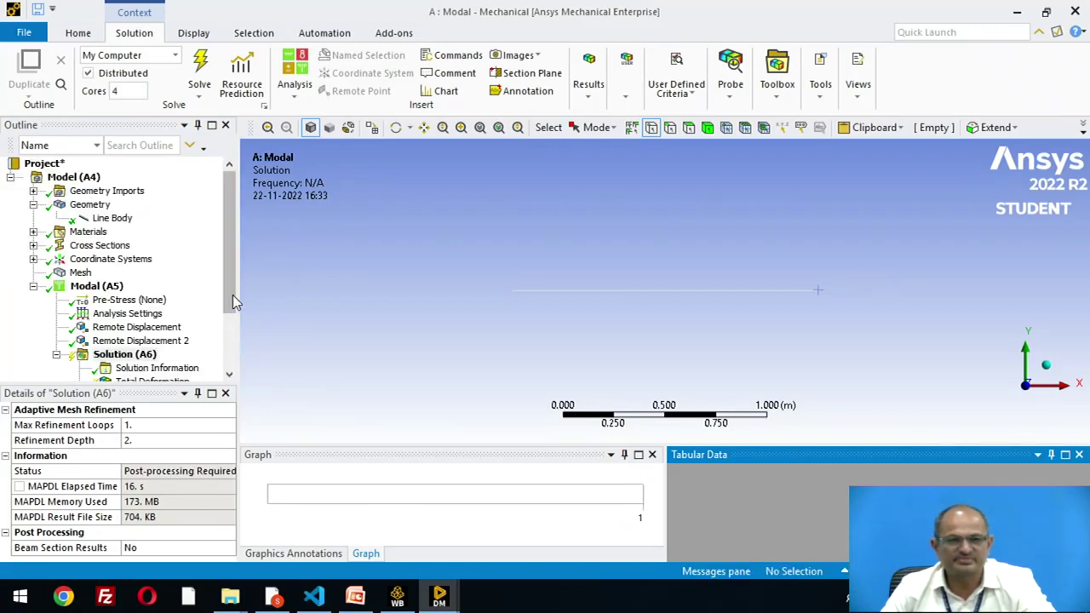
Evaluate all six mode shape results under Solution (A6).
left_click_drag(232, 295, 239, 350)
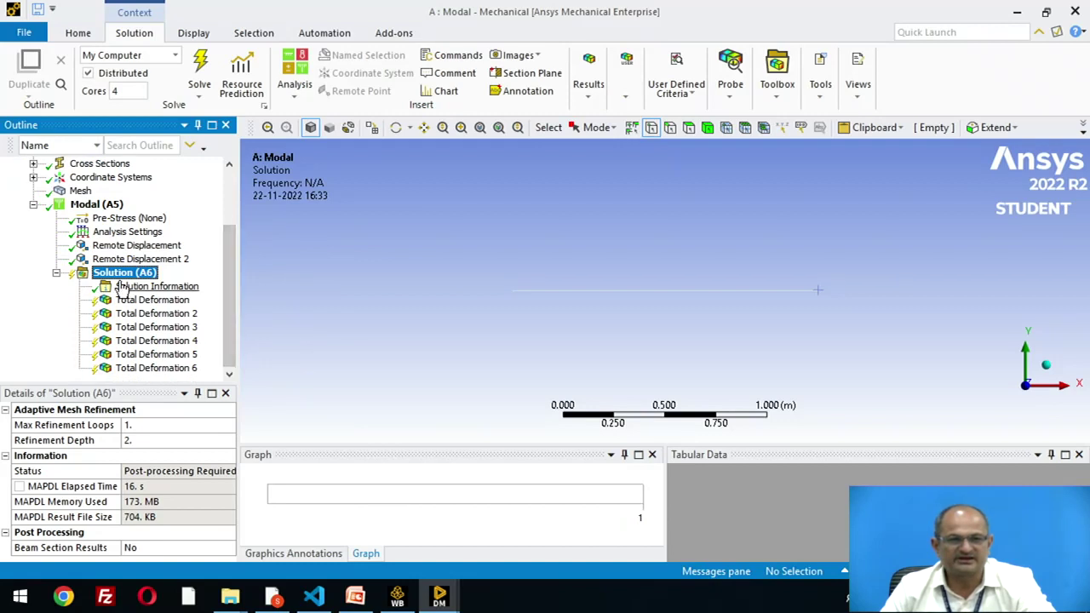
right_click(121, 278)
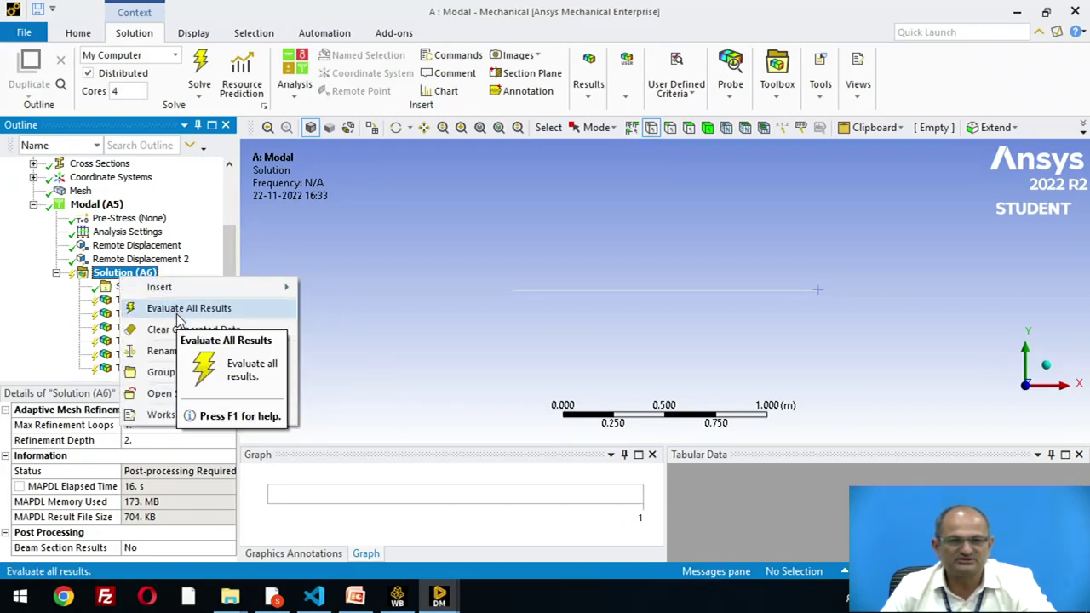
left_click(174, 309)
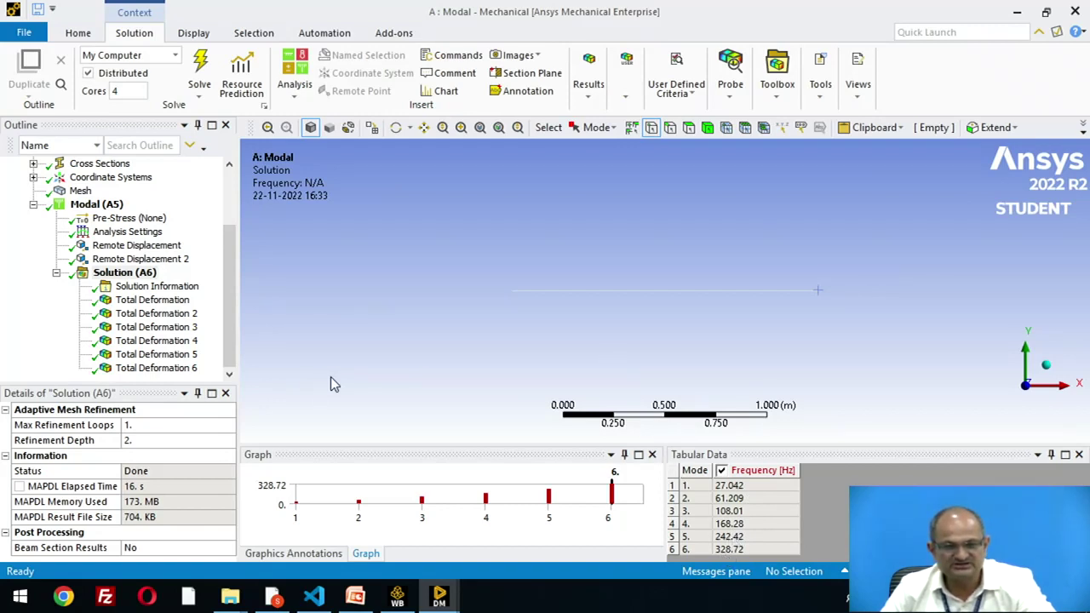
Display and animate the first and third mode shapes, then pause the animation.
left_click(153, 303)
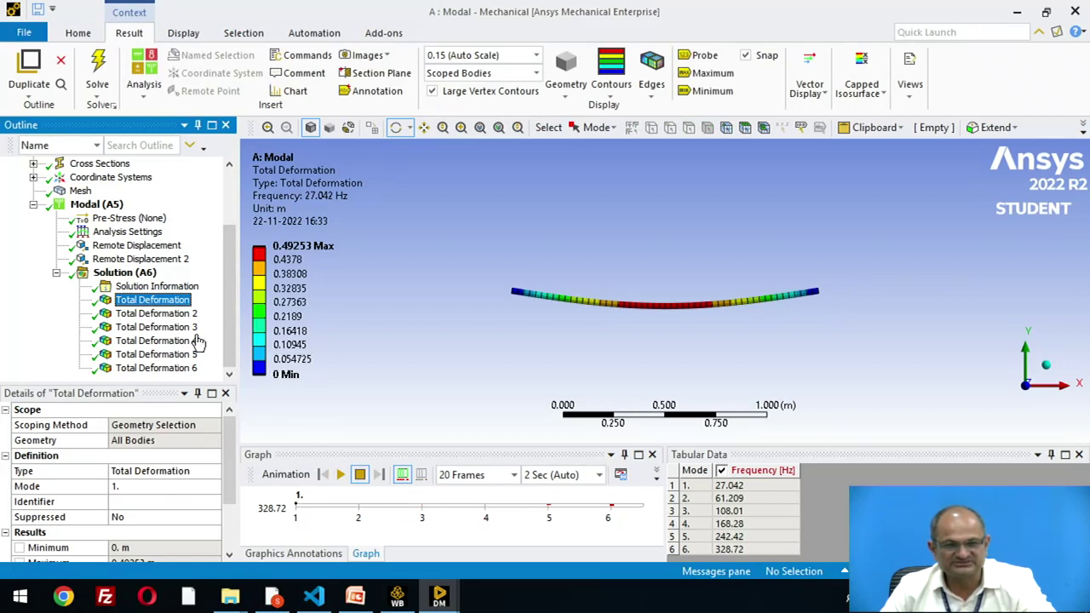
left_click(341, 475)
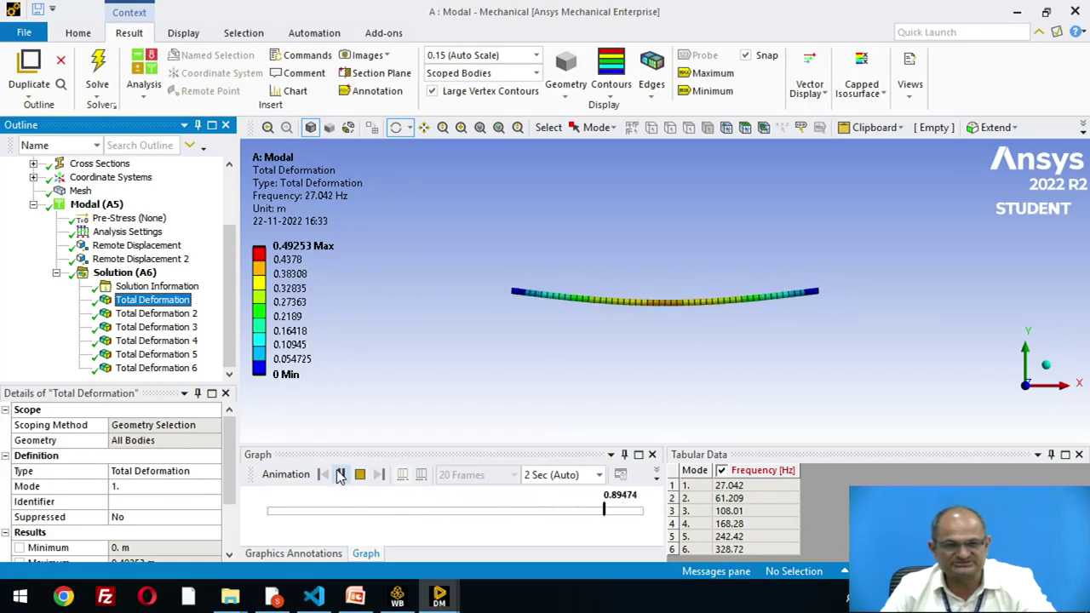
left_click(183, 327)
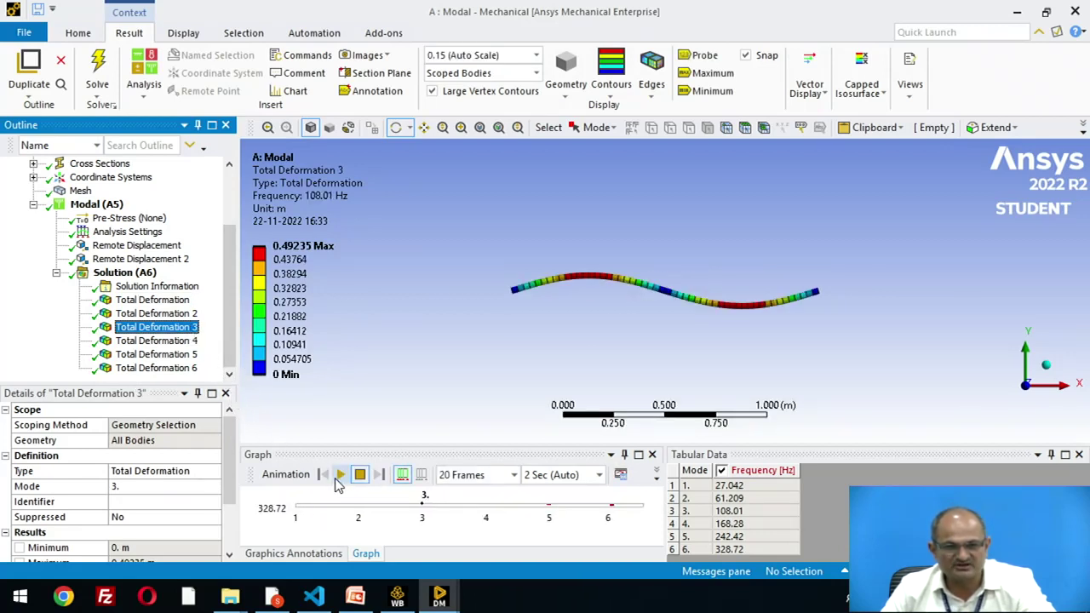
left_click(340, 474)
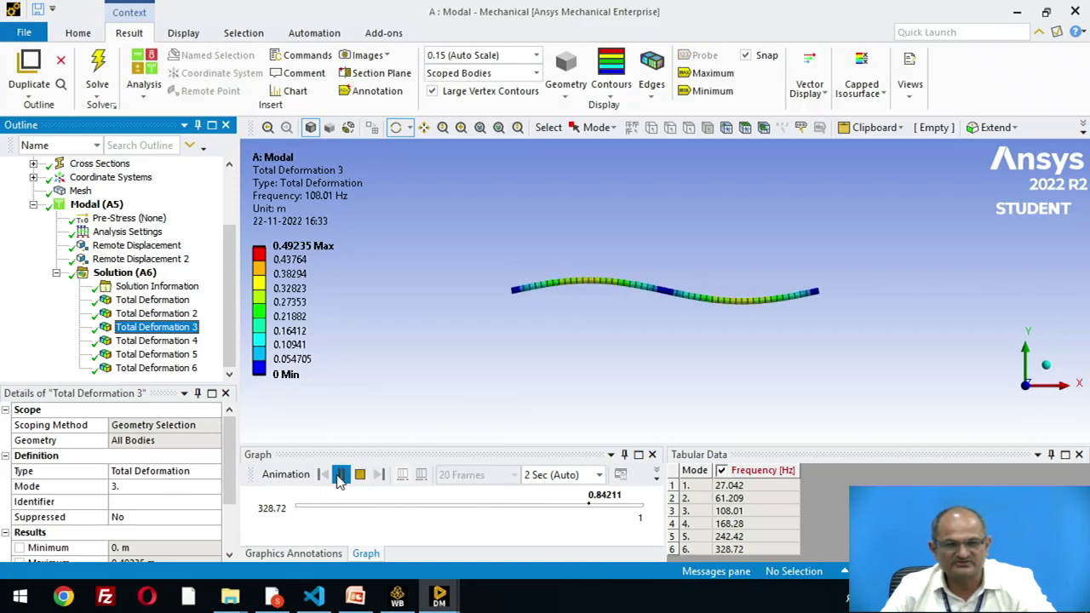
left_click(340, 474)
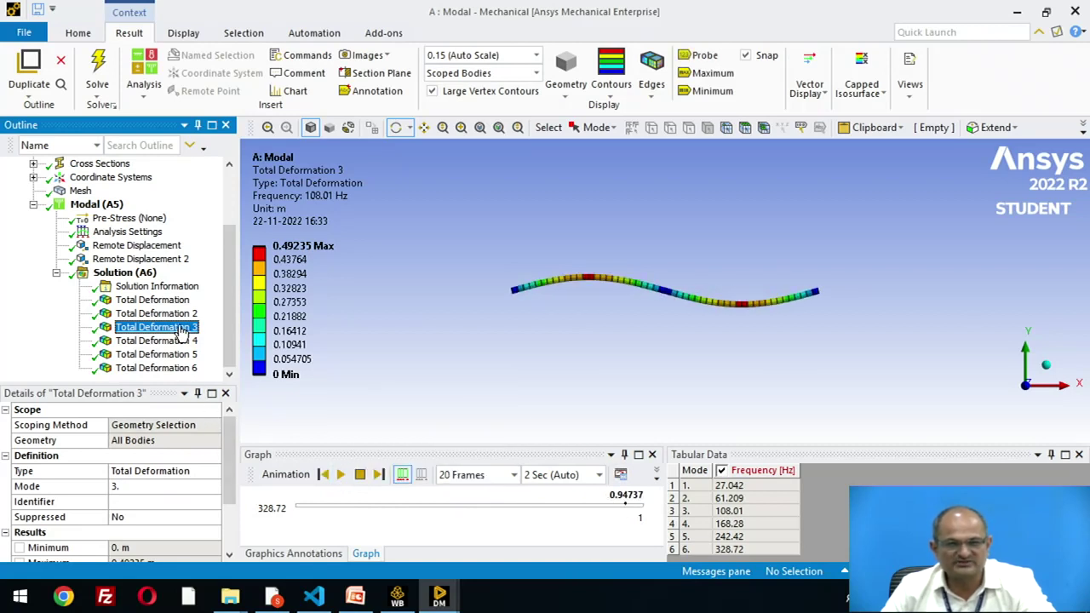
Animate the second mode shape at 61.209 Hz, then show the third mode shape again.
left_click(156, 313)
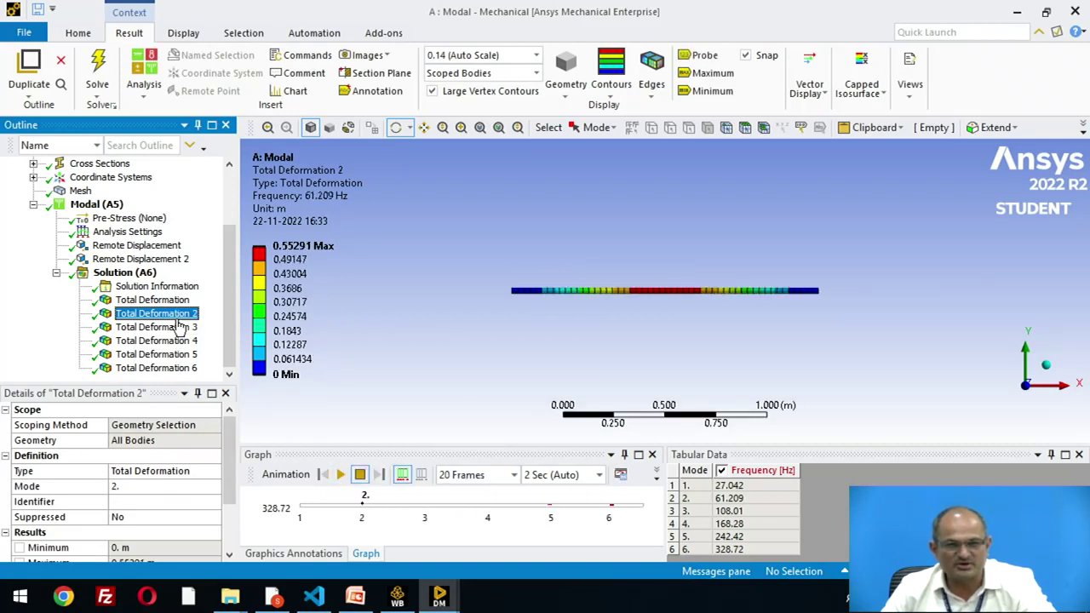
left_click(341, 475)
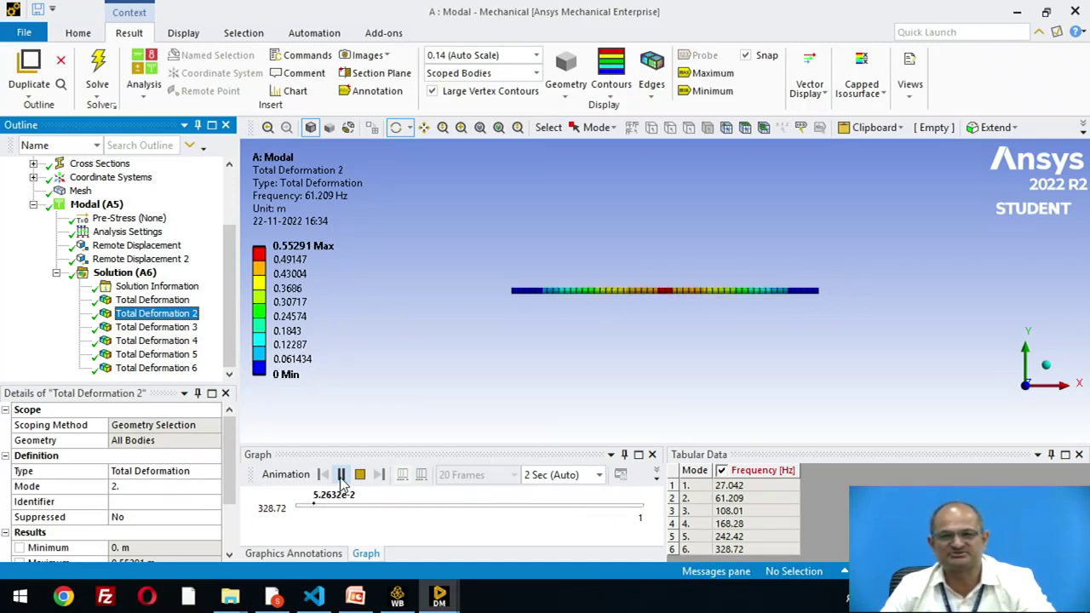
left_click(182, 329)
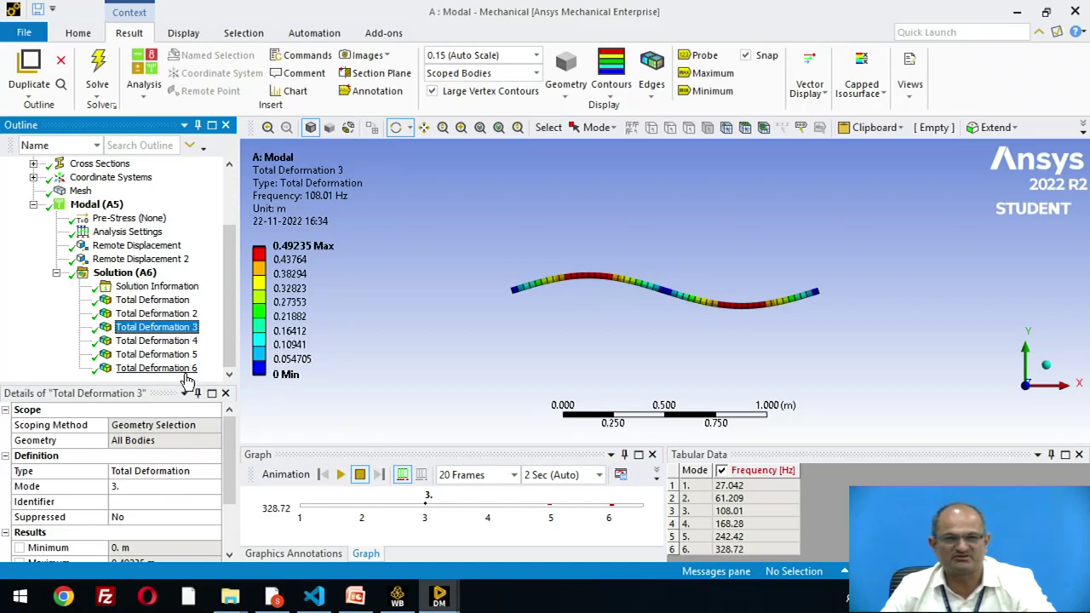
Animate the 242.42 Hz fifth mode shape, then return to the presentation's Thank you slide.
left_click(170, 355)
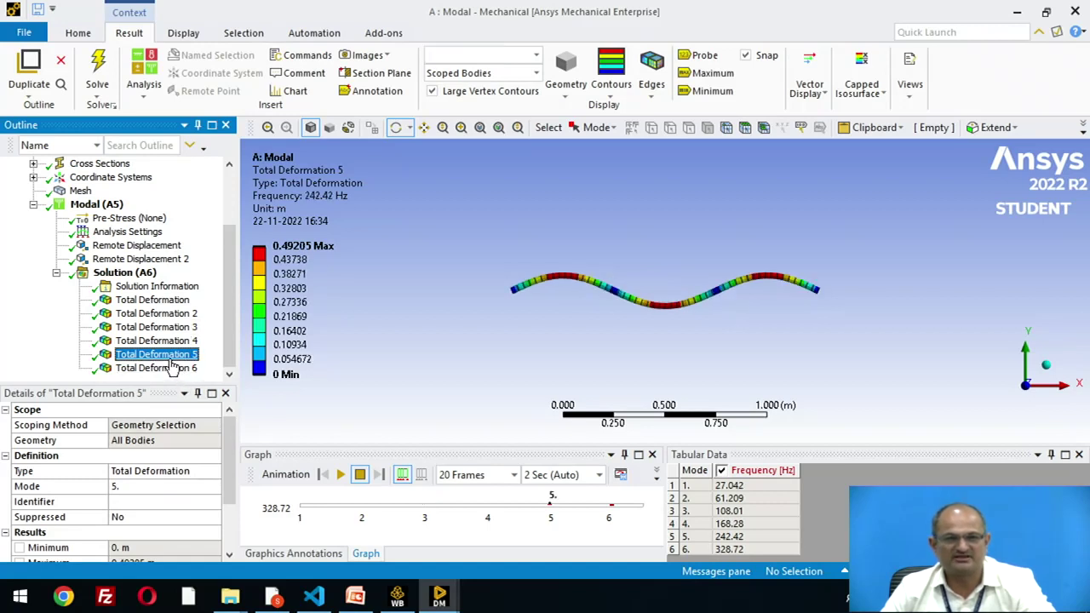
left_click(340, 474)
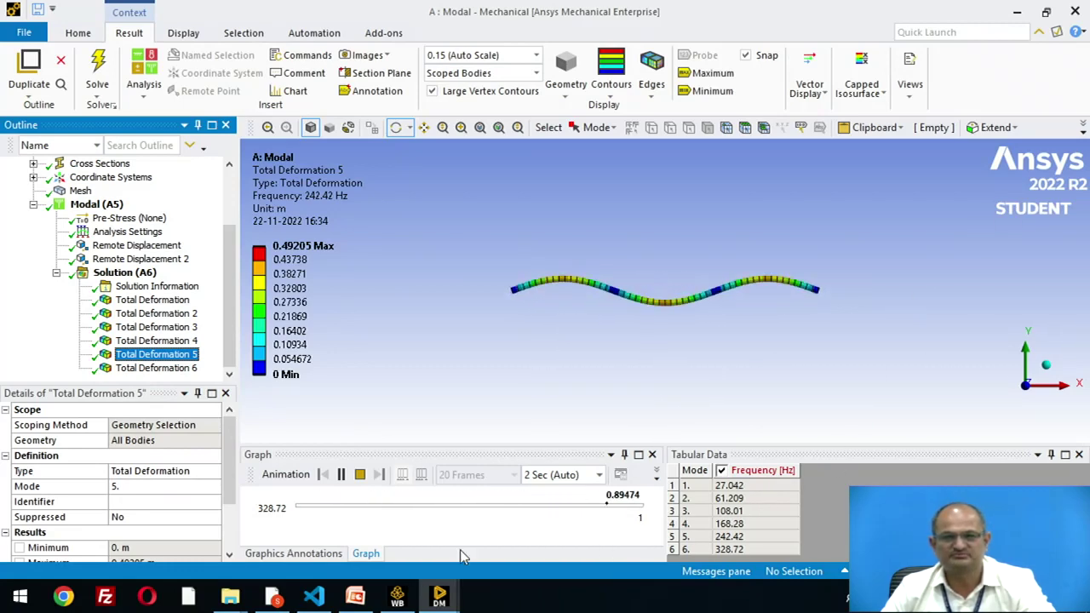
left_click(355, 596)
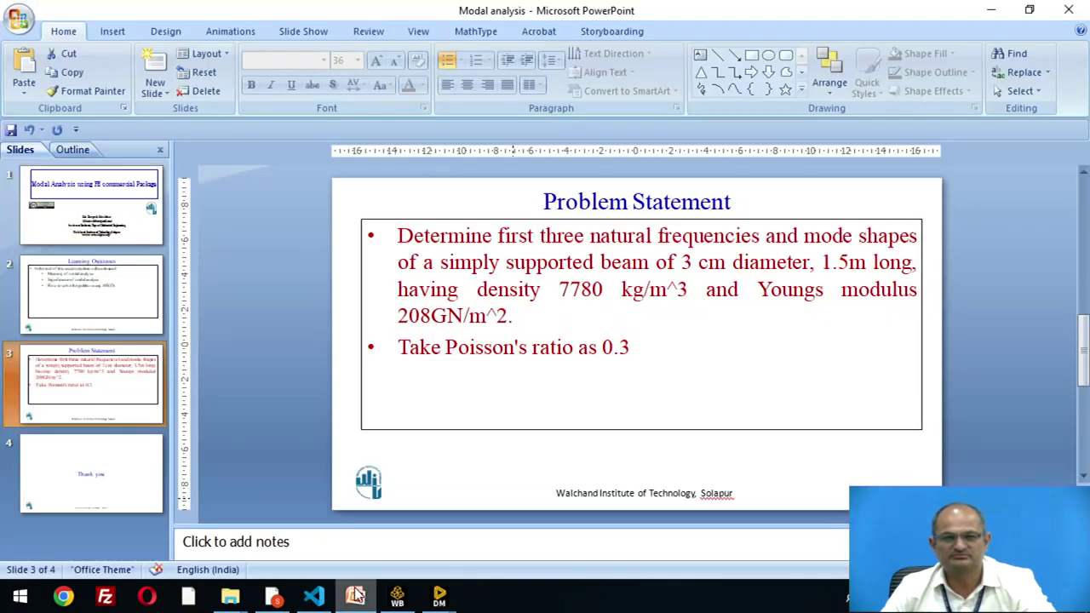
scroll(224, 442, "down", 1)
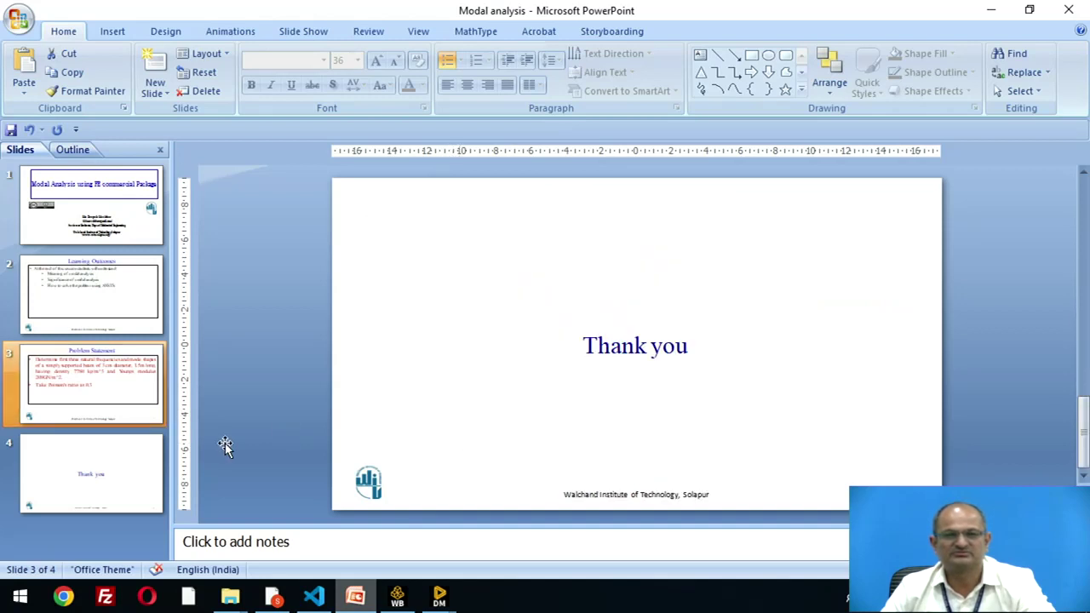